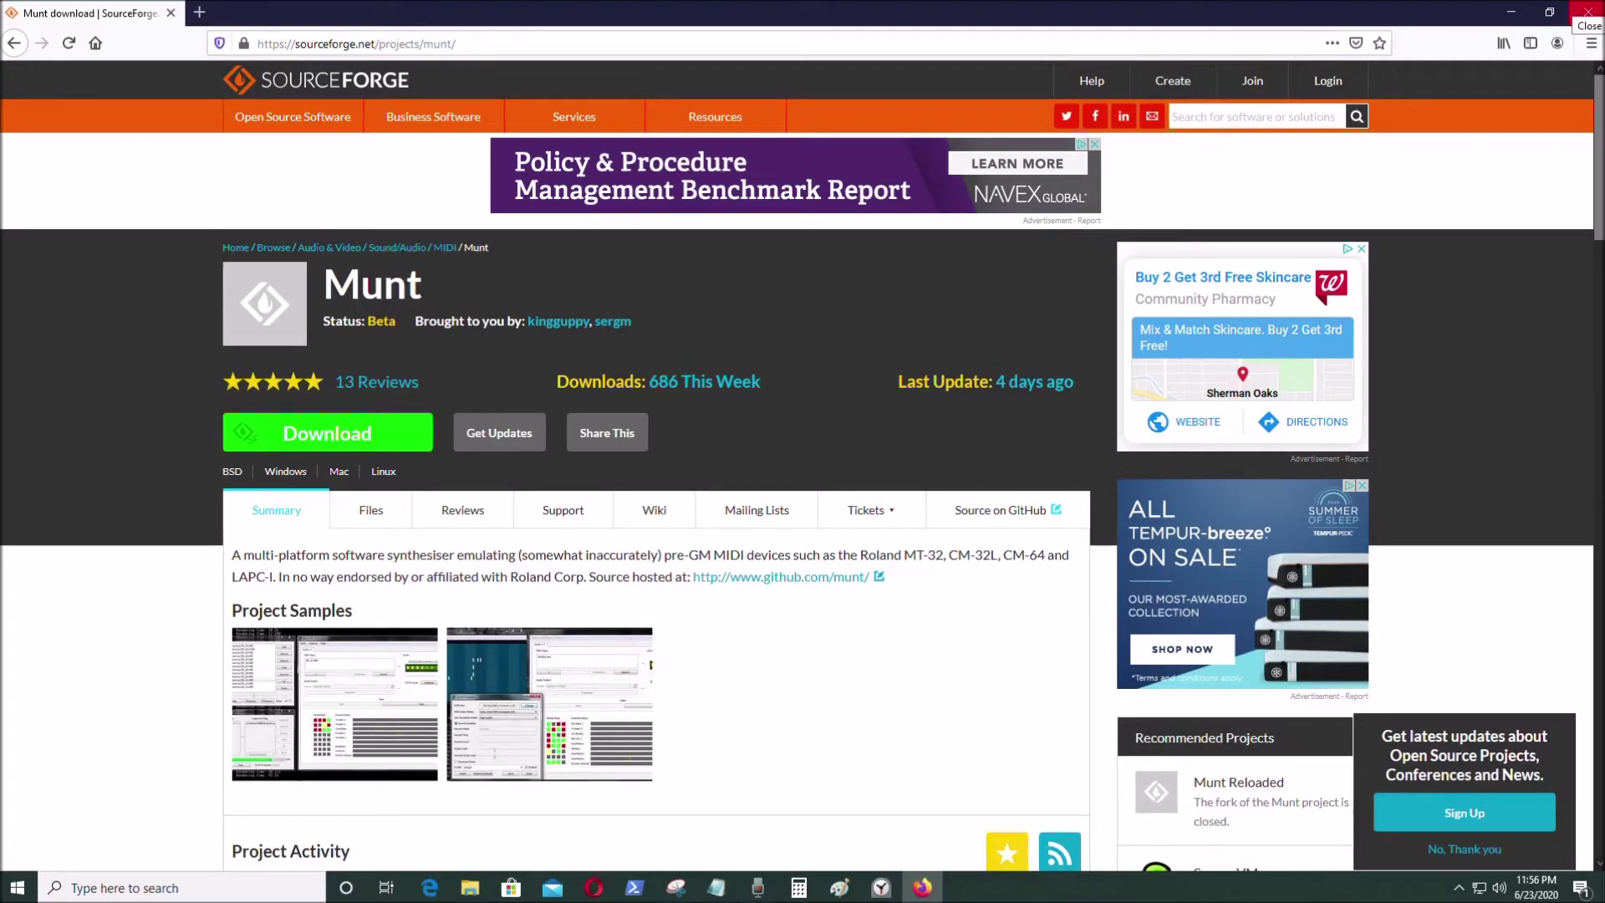
# Close the SourceForge browser window and move the Munt Tutorial notes window aside to clear the desktop
pyautogui.click(1587, 11)
pyautogui.moveTo(354, 32); pyautogui.dragTo(1286, 21)
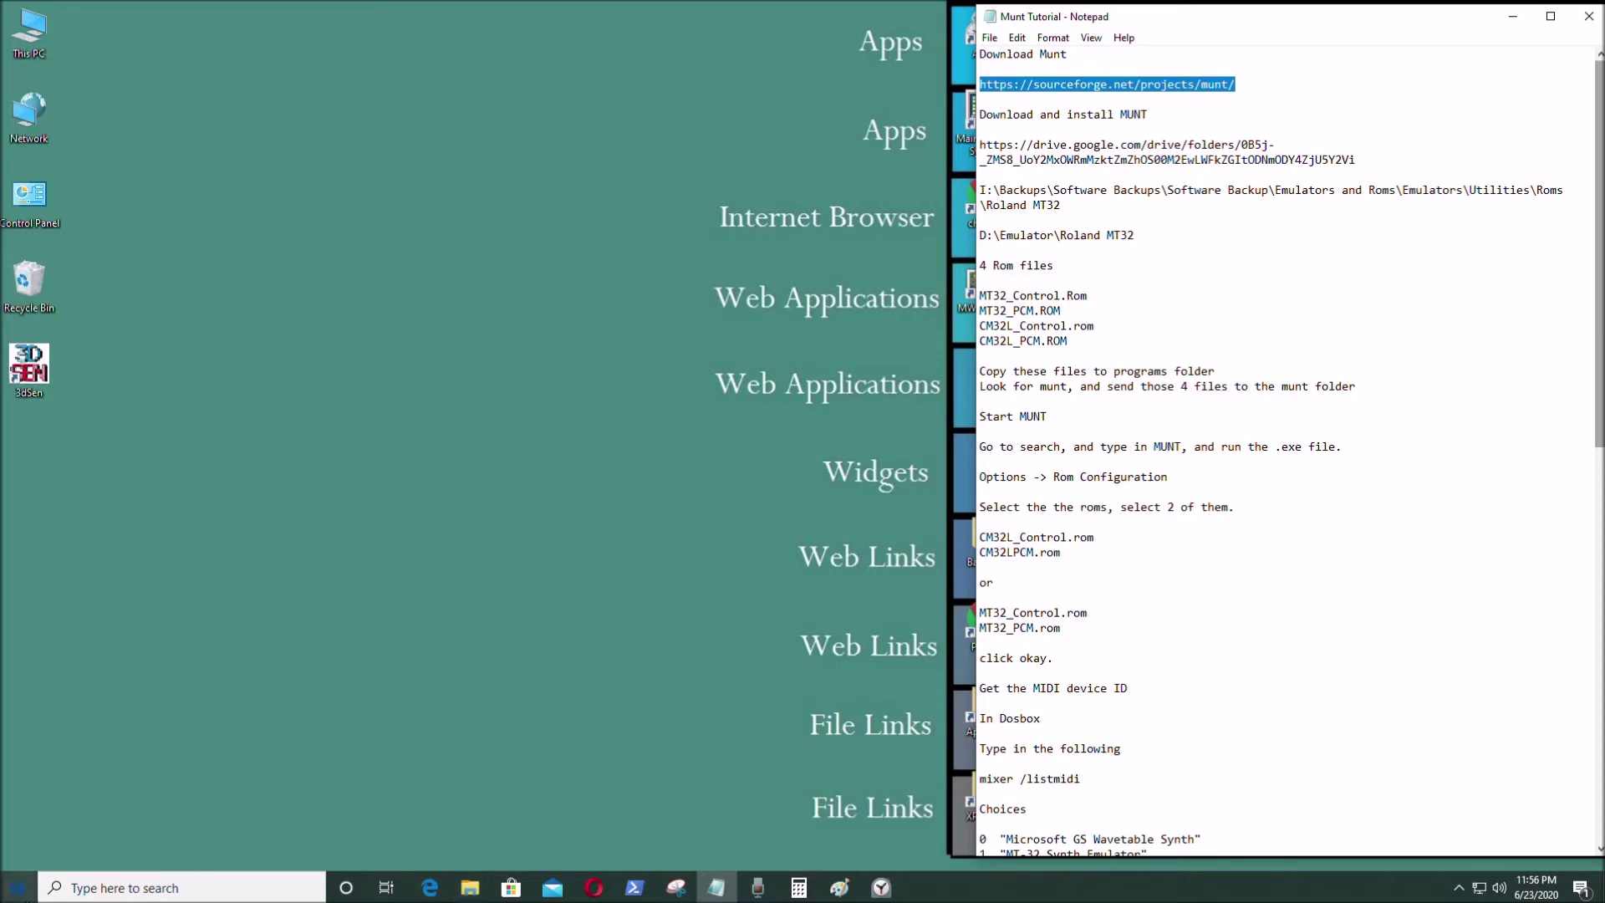
# Launch the Munt MT-32 Sound Module Emulator from its folder in the installed programs list
pyautogui.press('super')
pyautogui.scroll(-15, 218, 654)
pyautogui.scroll(-5, 214, 645)
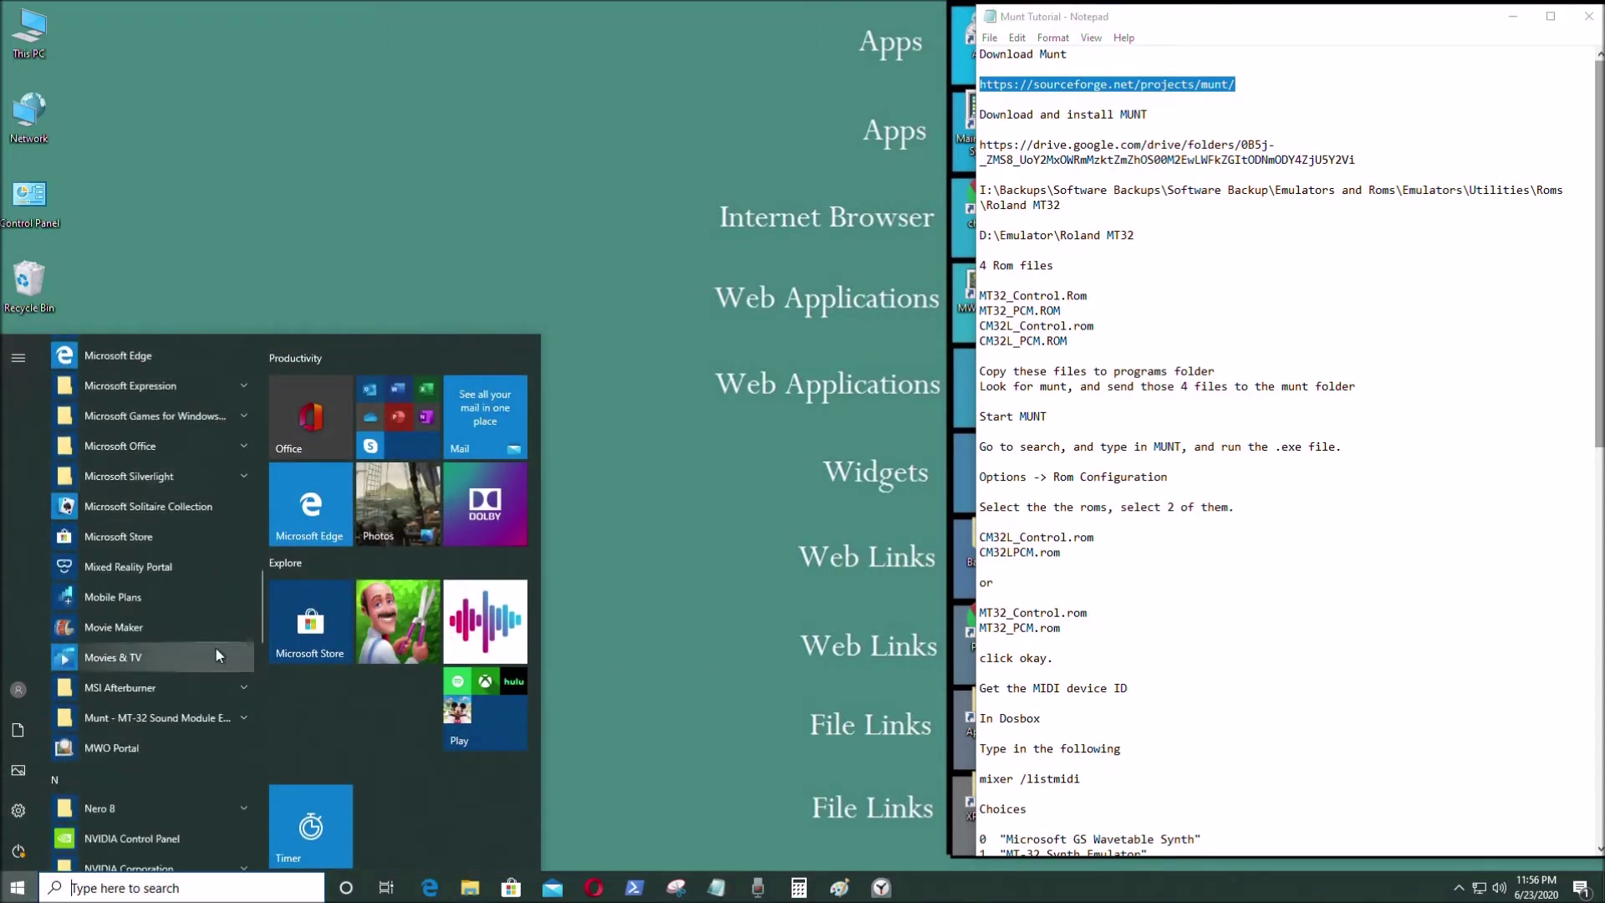
pyautogui.click(164, 555)
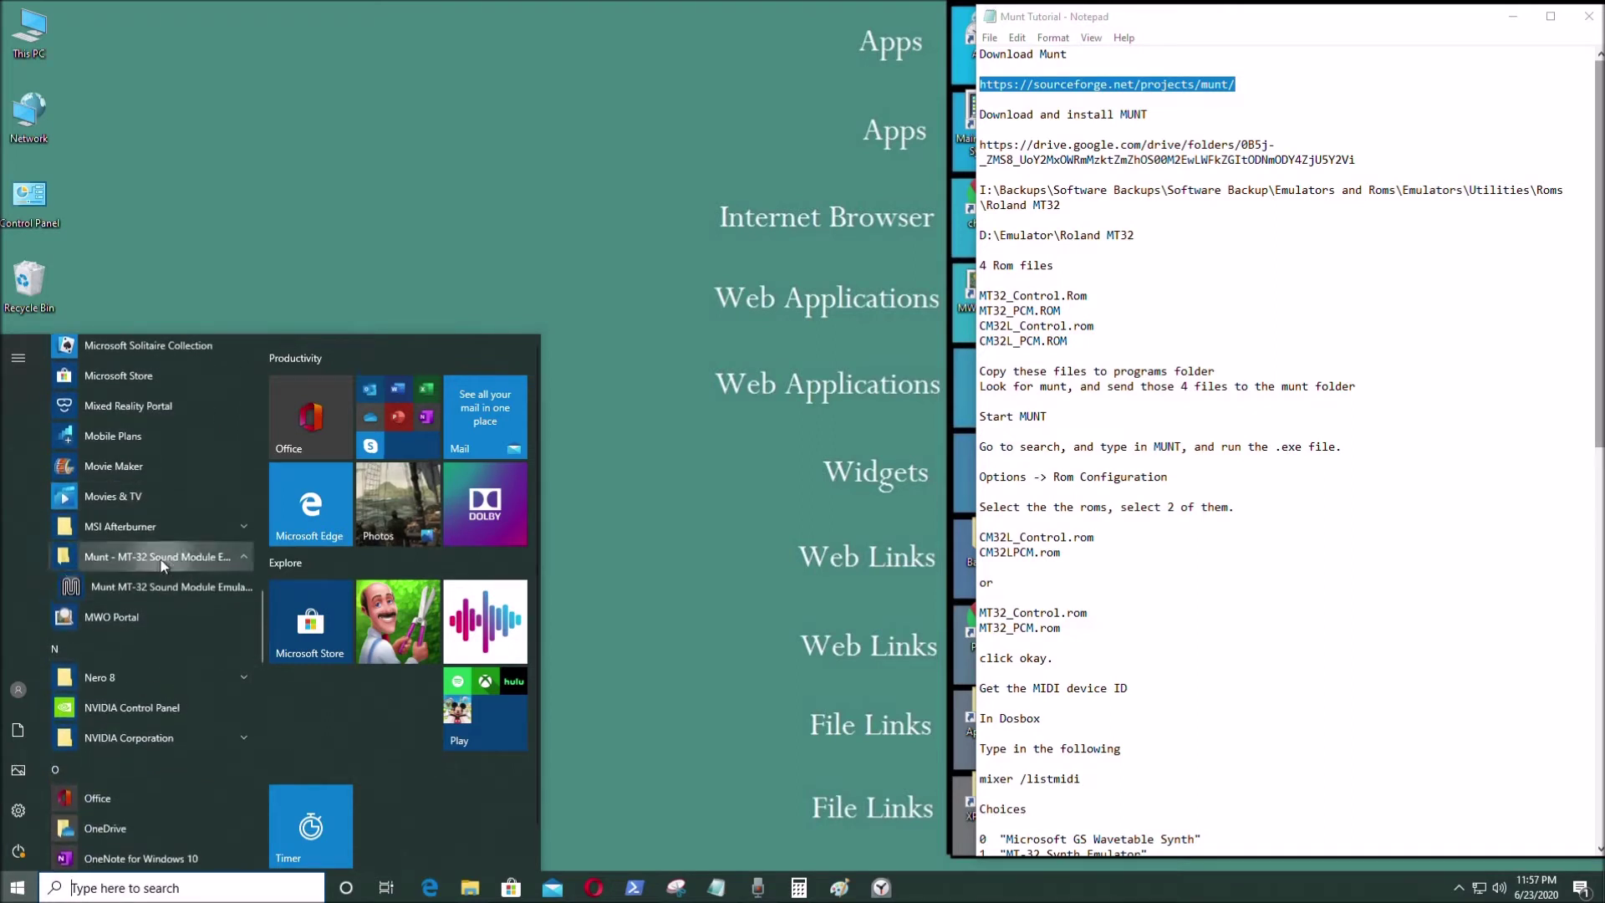
pyautogui.click(145, 590)
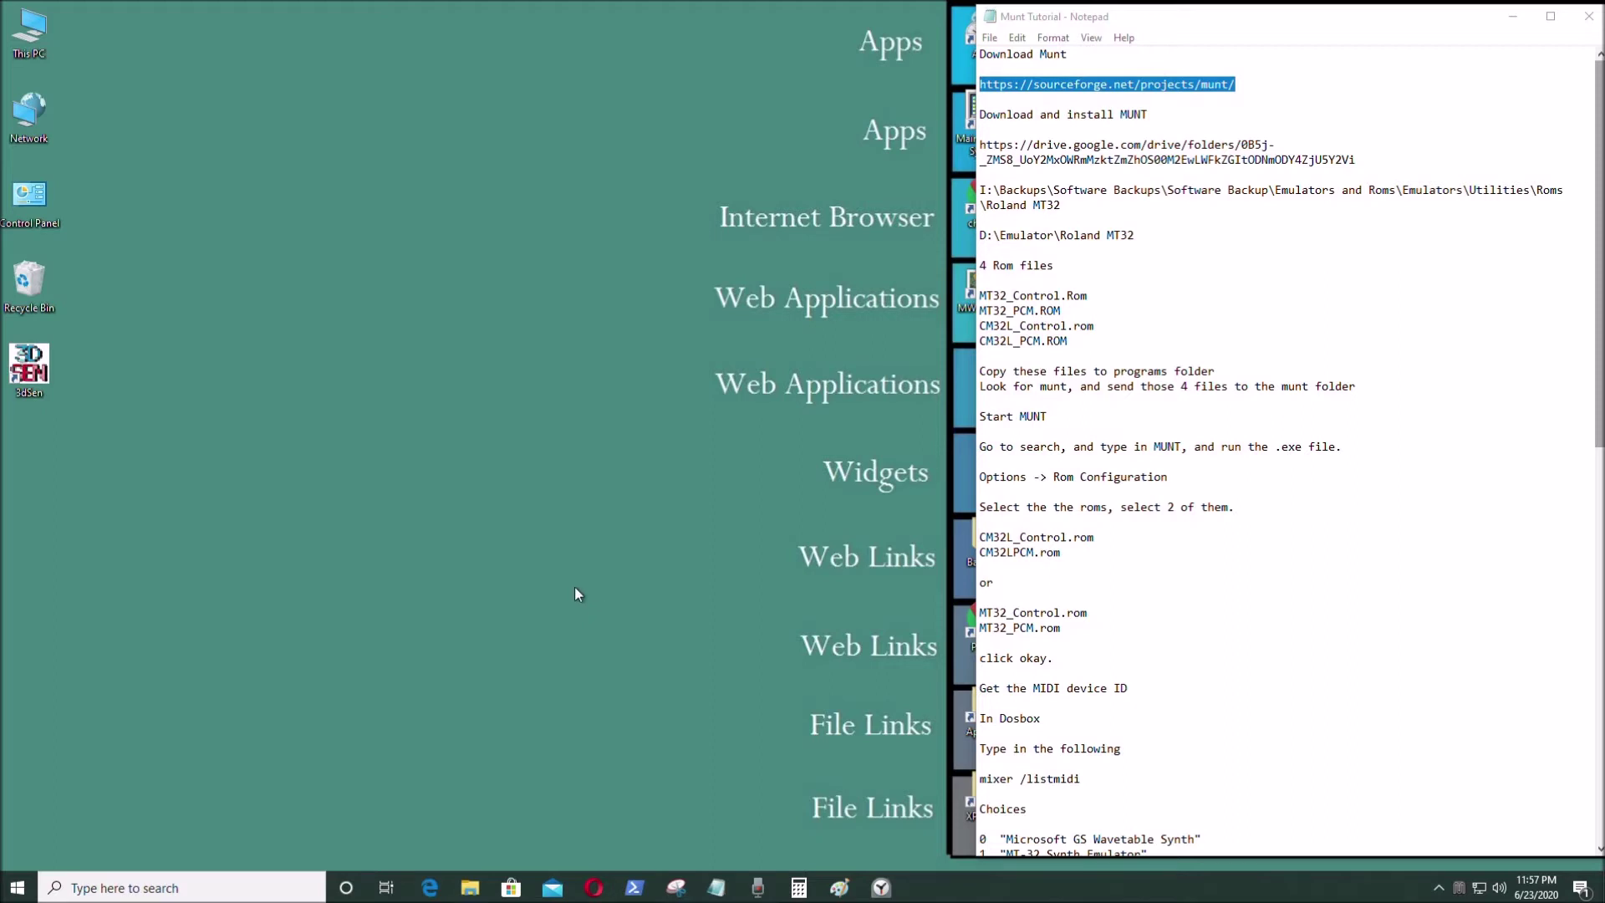
# Find the Munt folder in the installed programs list again and relaunch the MT-32 Sound Module Emulator
pyautogui.click(16, 887)
pyautogui.scroll(-15, 207, 615)
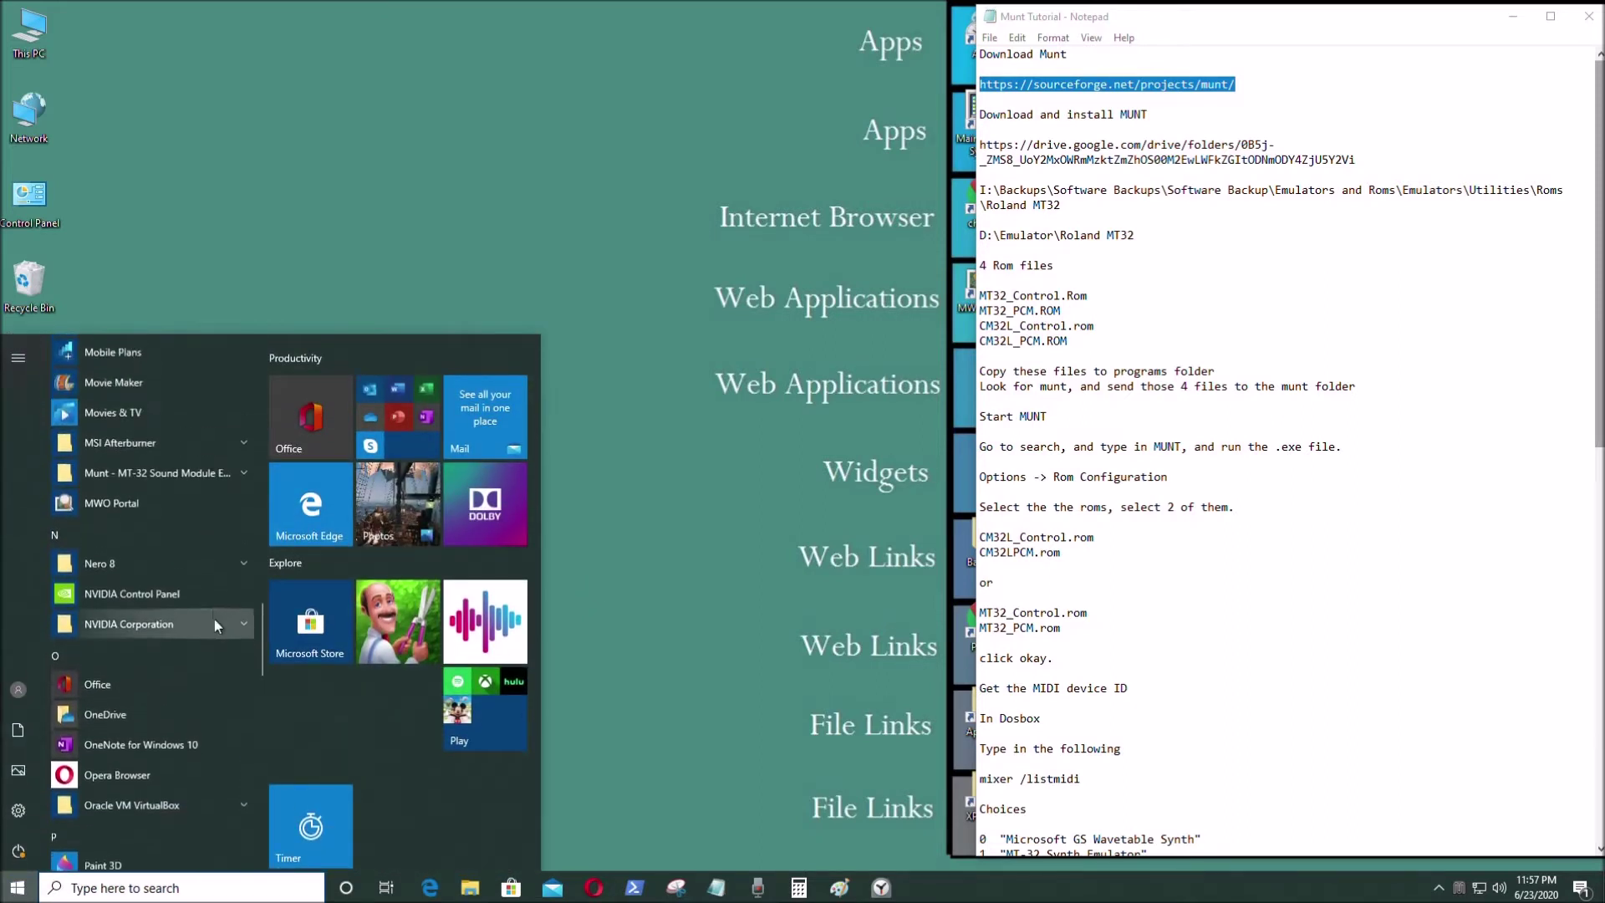
pyautogui.click(173, 470)
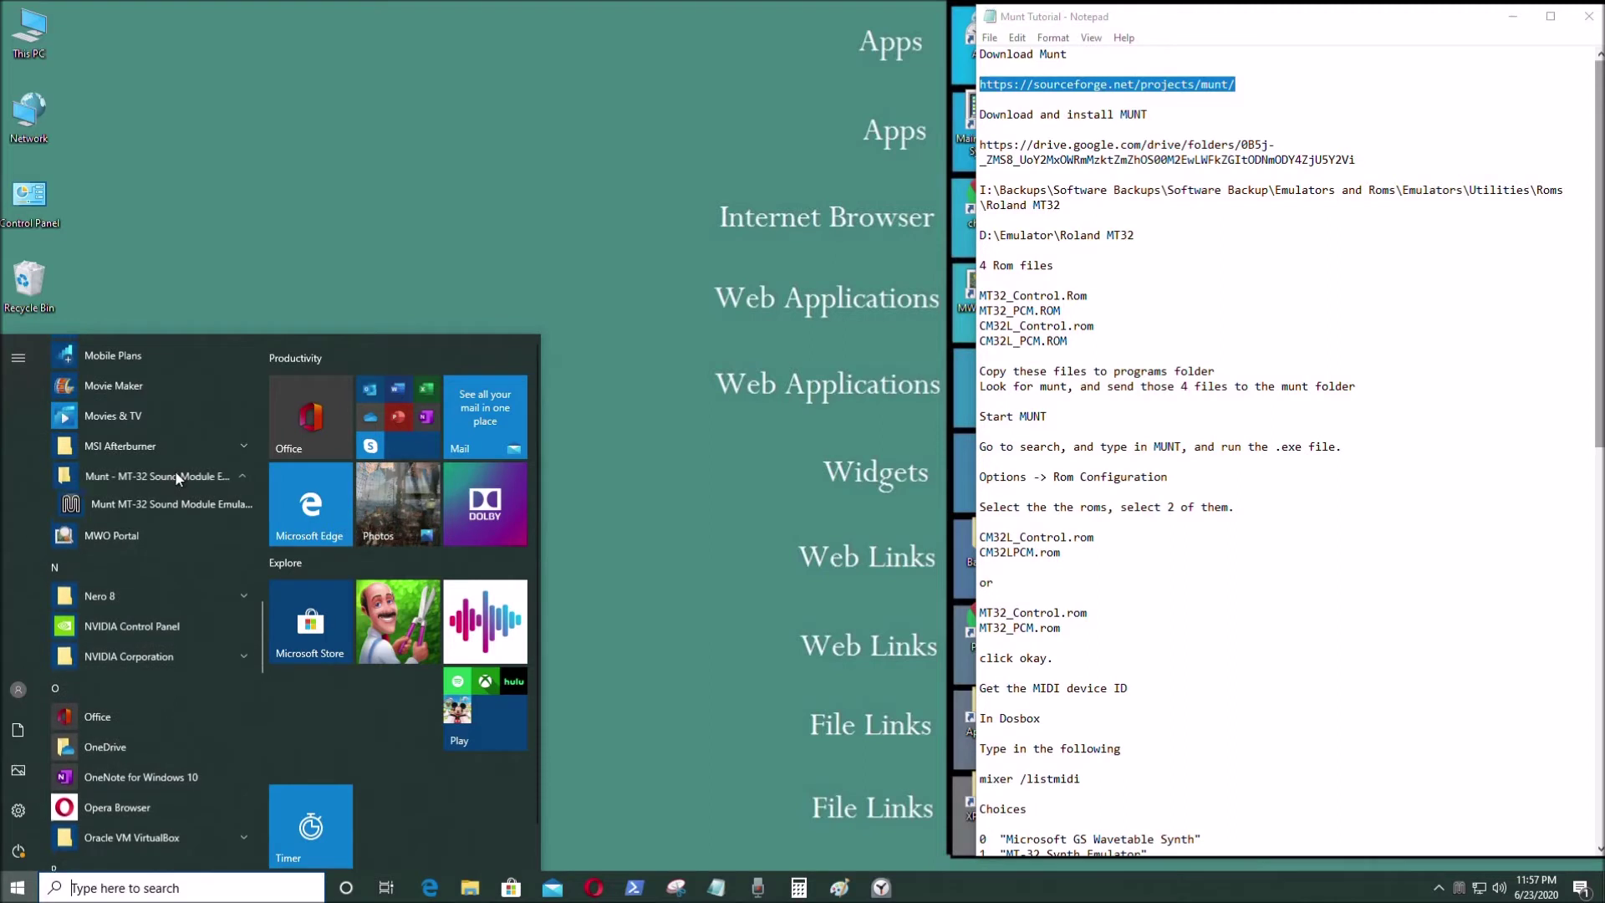
pyautogui.rightClick(147, 508)
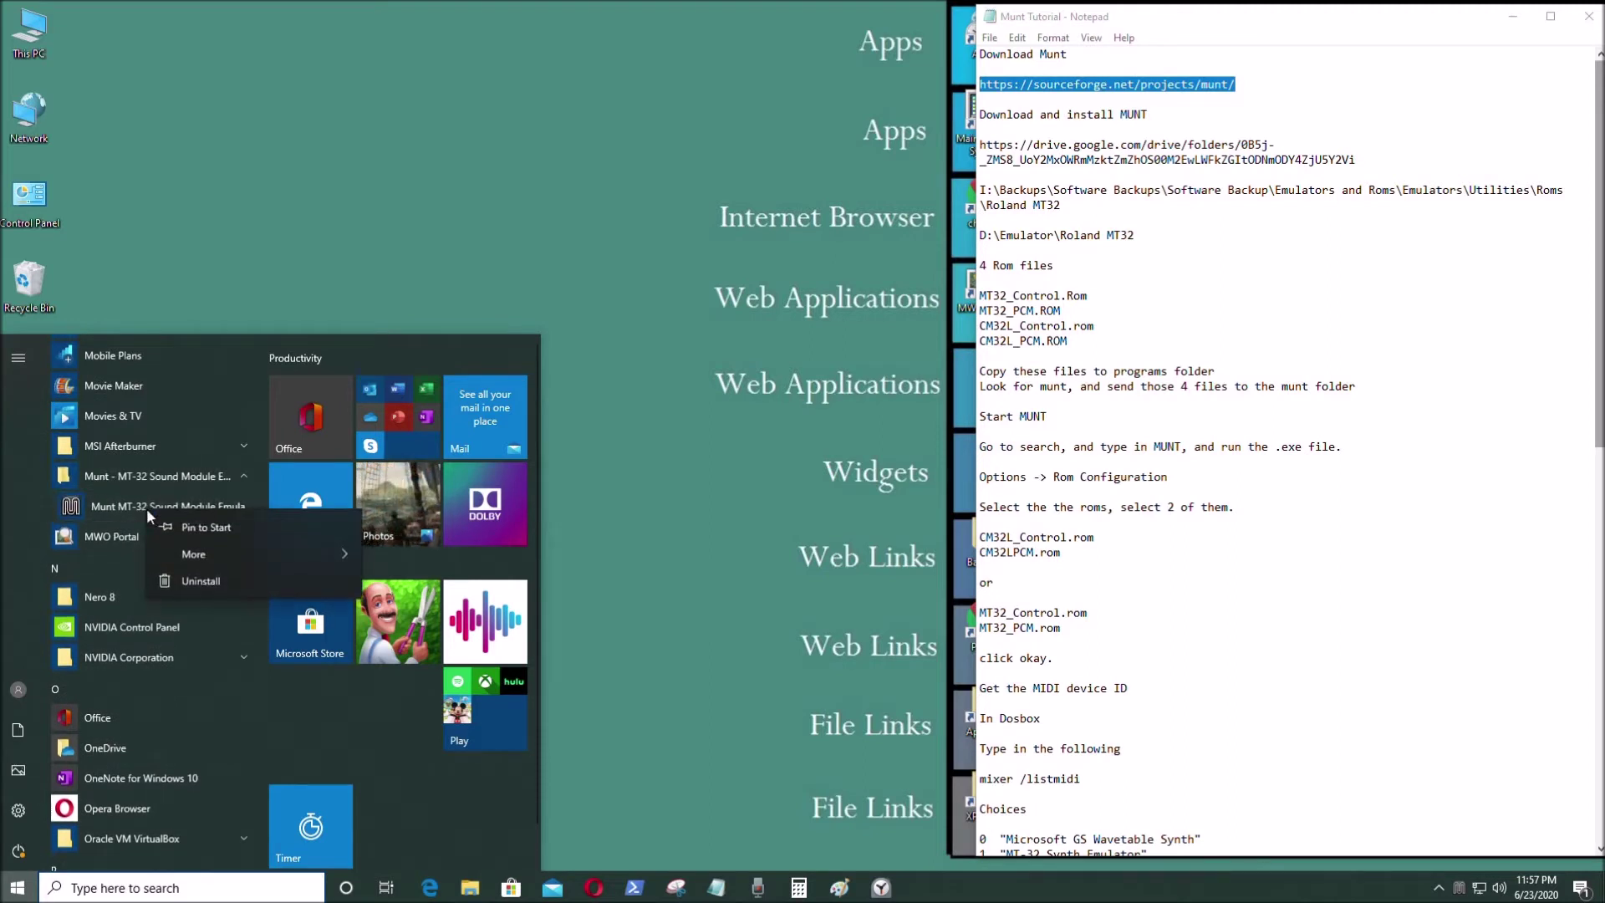
pyautogui.click(115, 474)
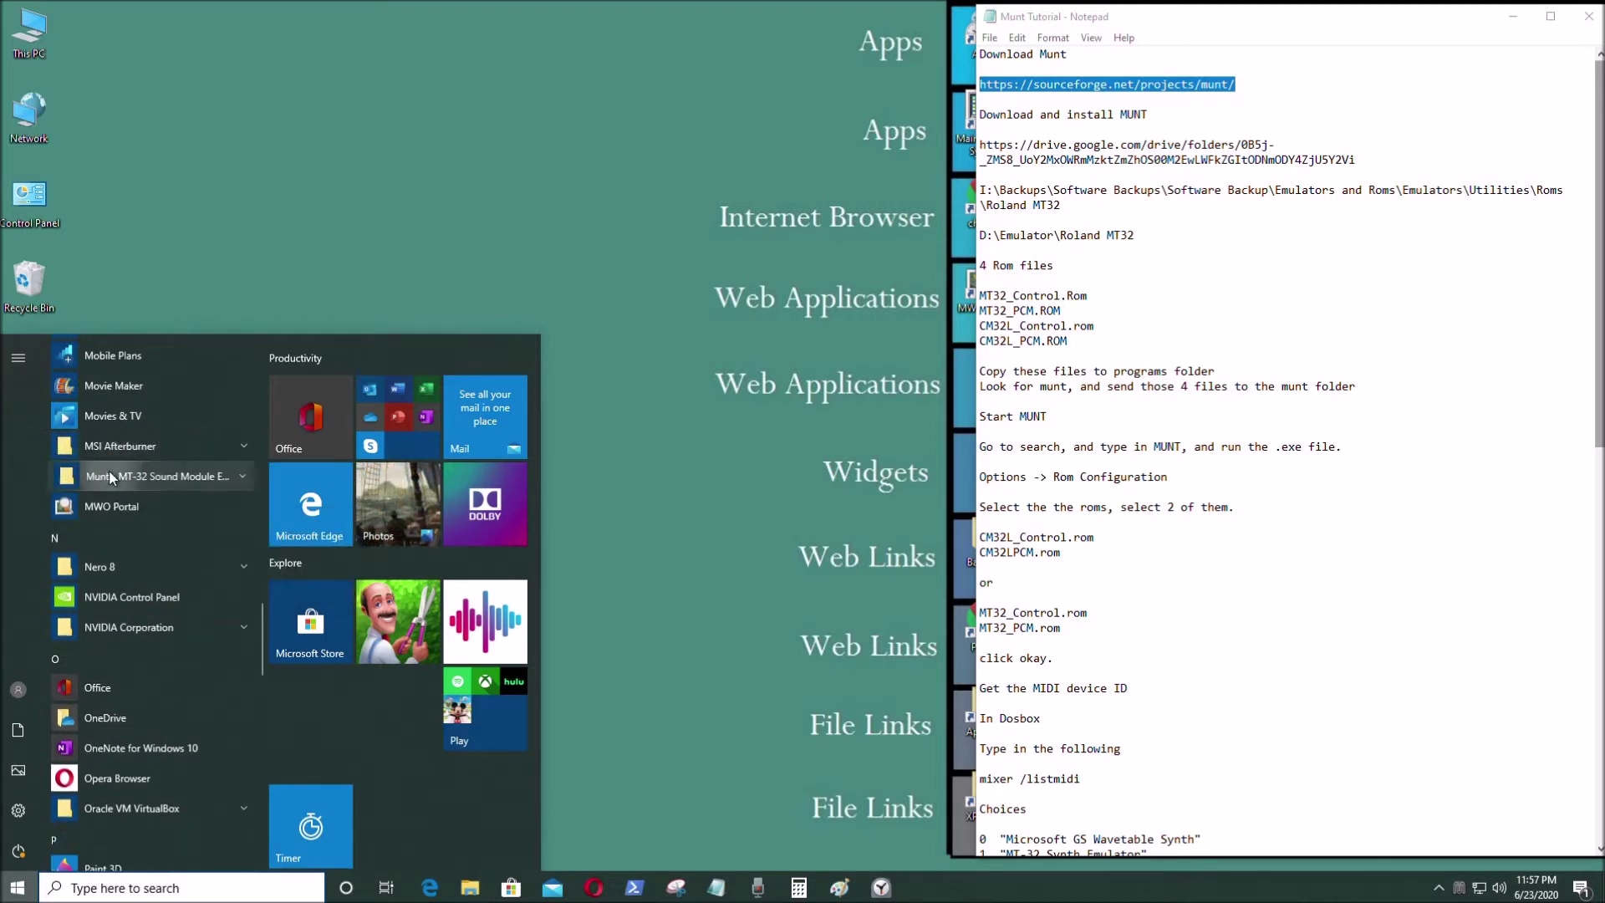
pyautogui.click(239, 474)
pyautogui.click(168, 474)
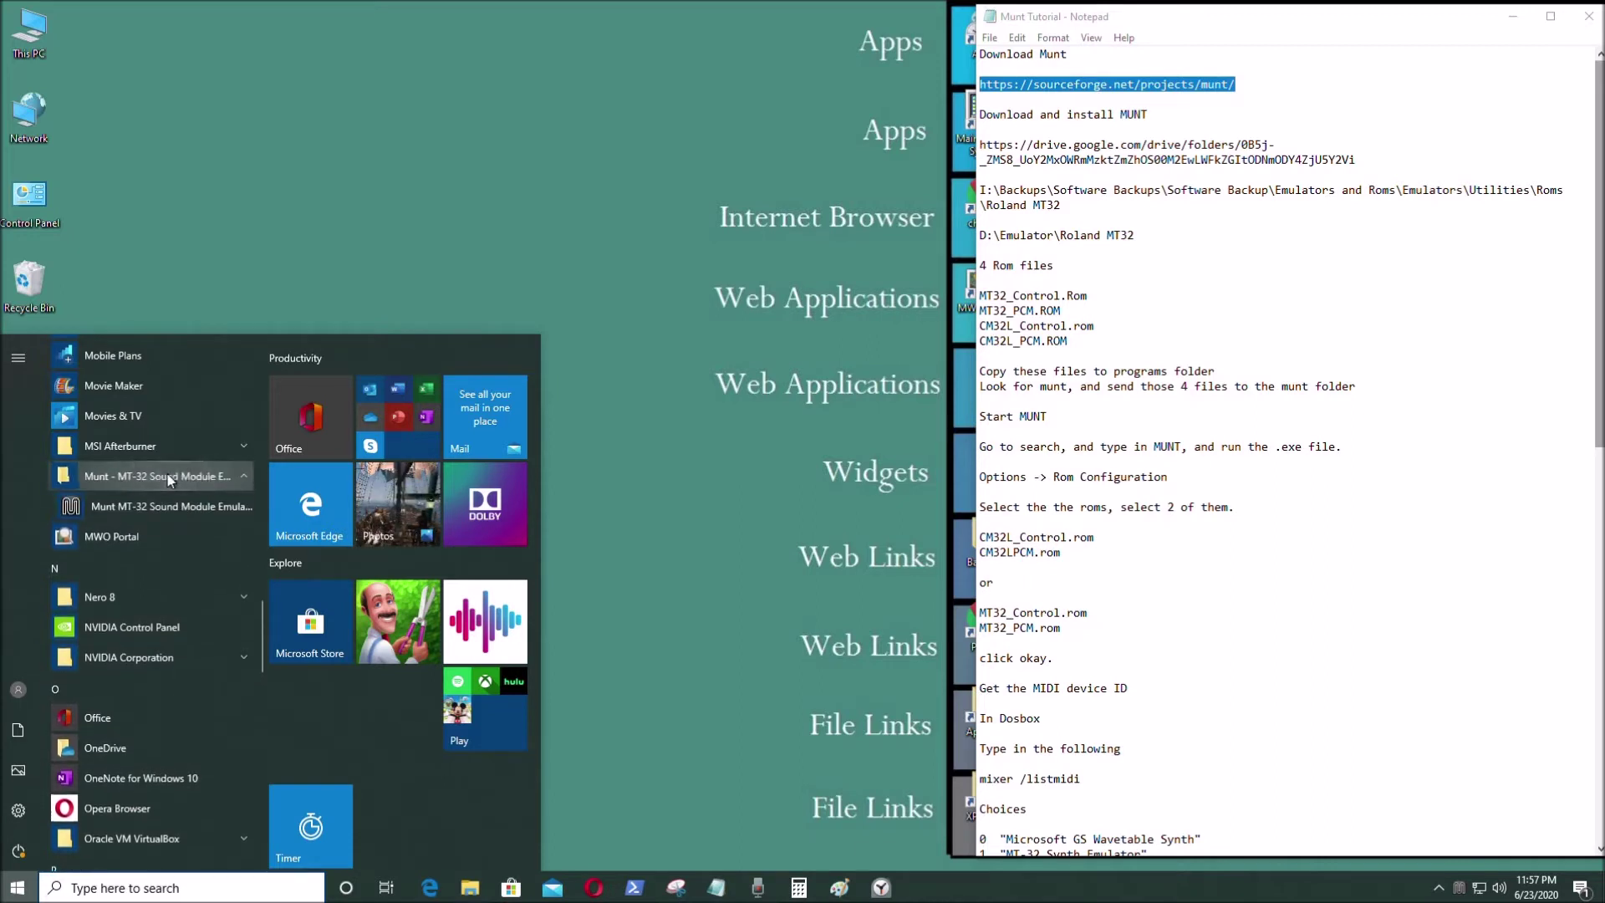
pyautogui.click(202, 504)
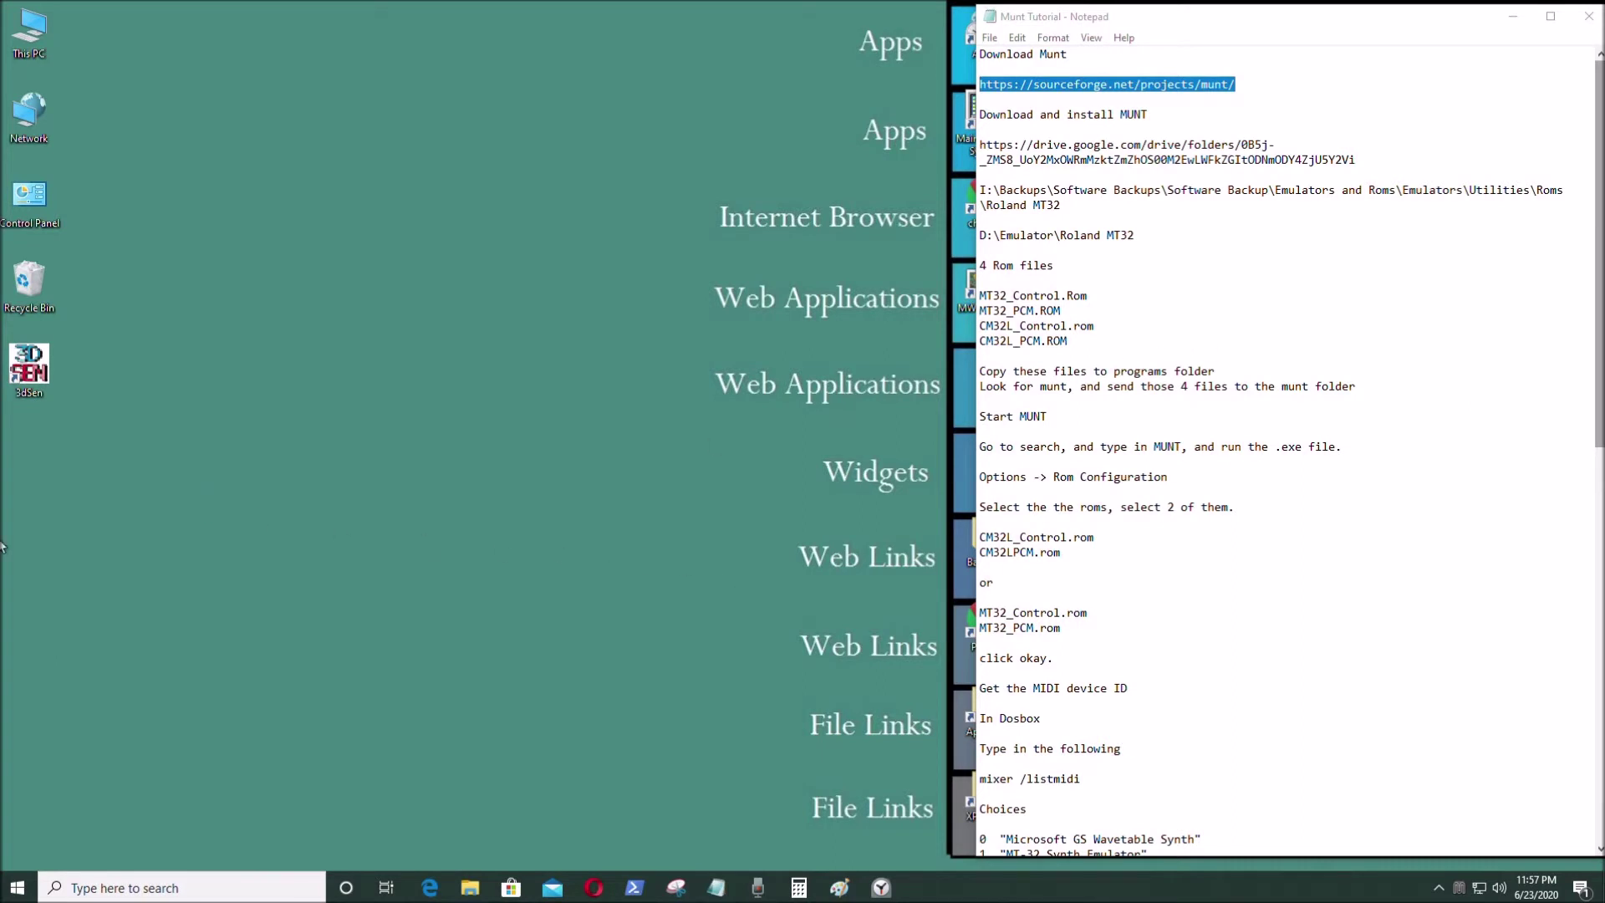
# Open the file location of the Munt MT-32 Sound Module Emulator entry from the installed programs list
pyautogui.click(17, 886)
pyautogui.scroll(-15, 143, 675)
pyautogui.scroll(-3, 191, 734)
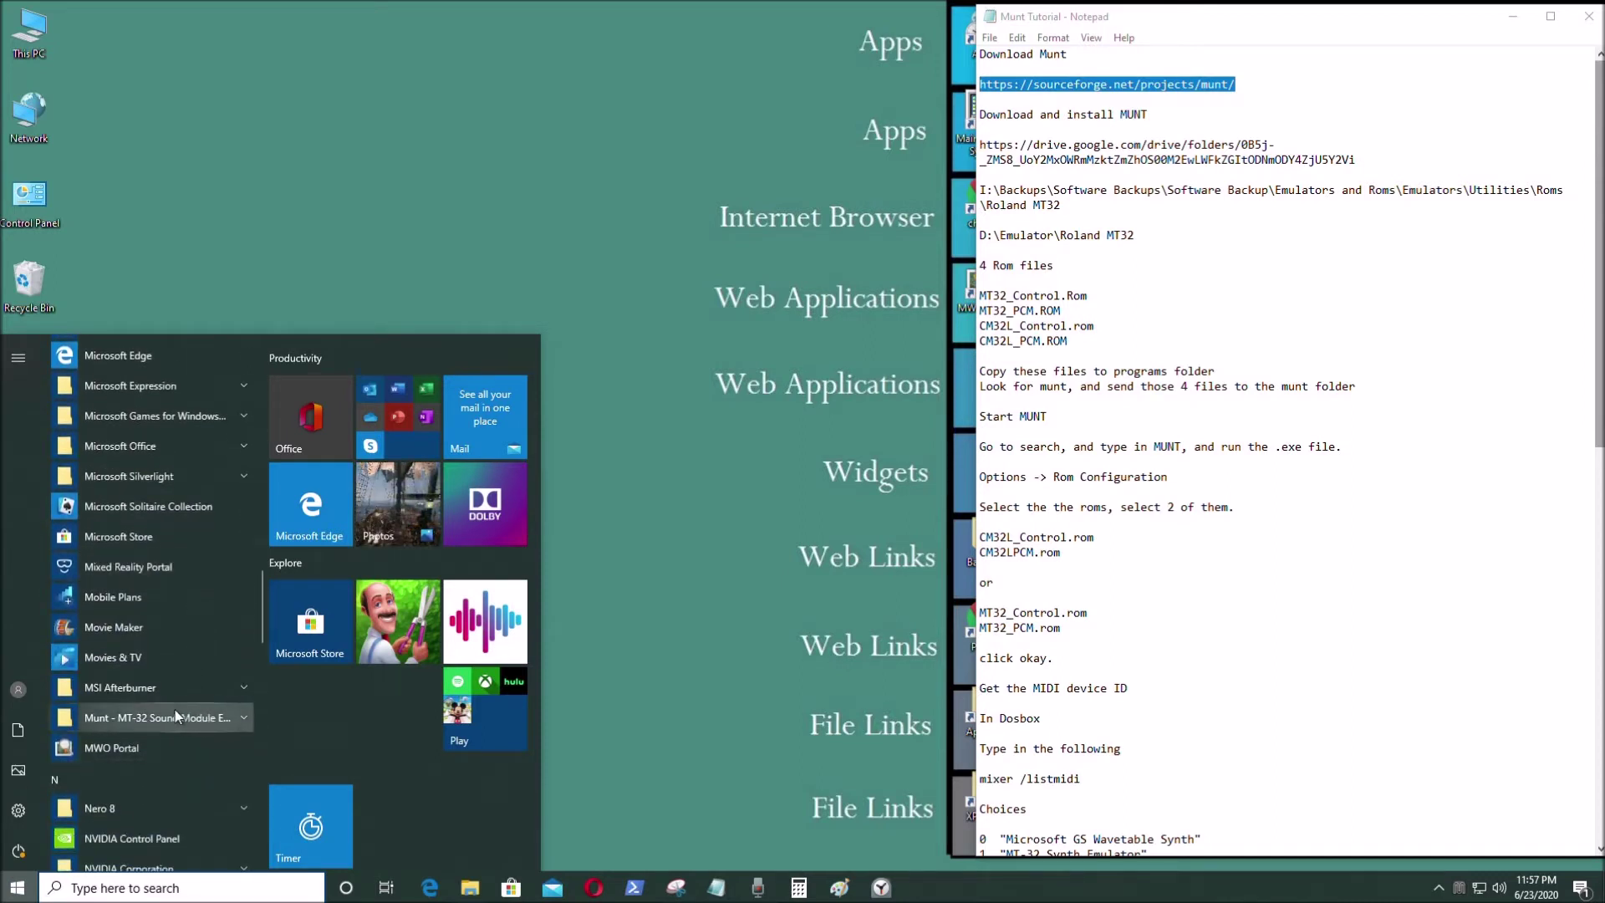
pyautogui.click(161, 711)
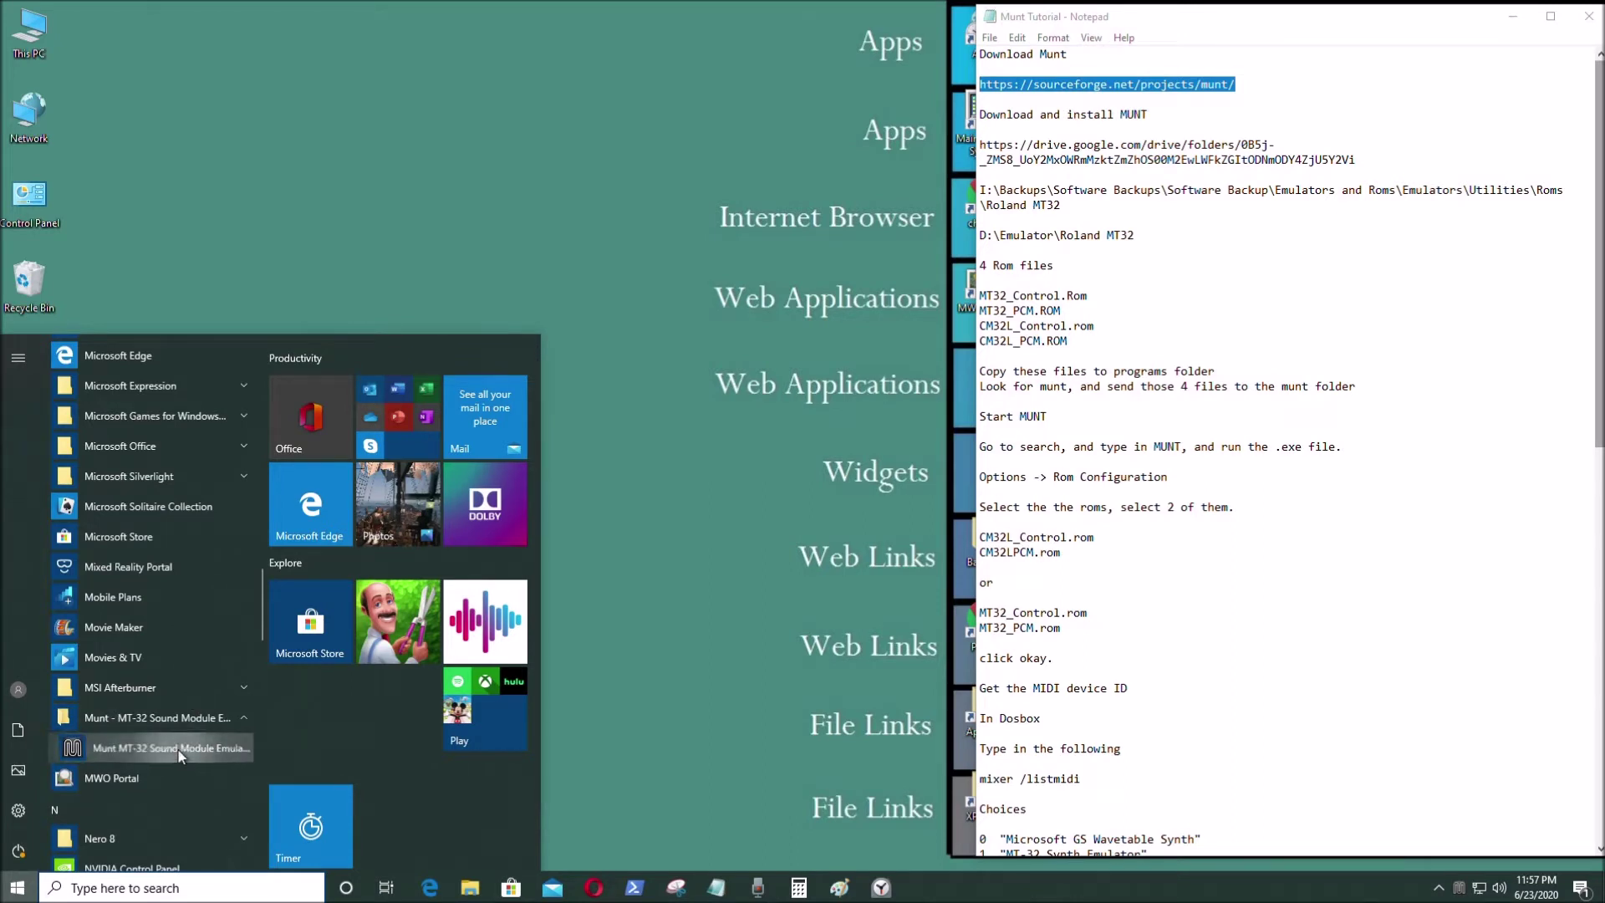
pyautogui.rightClick(178, 750)
pyautogui.moveTo(284, 796)
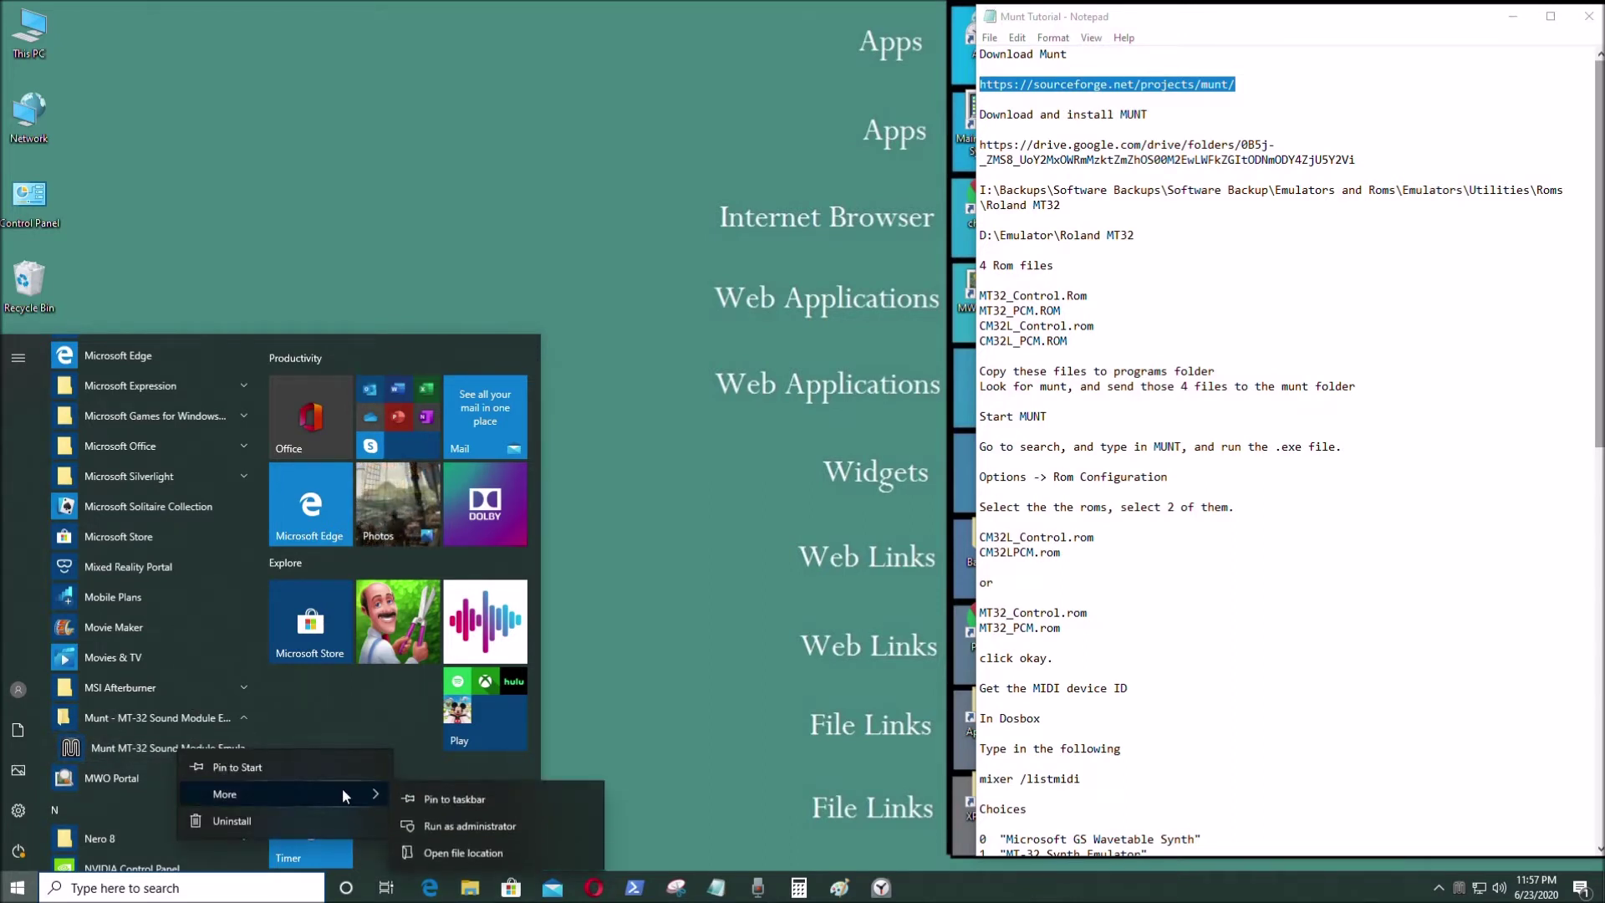
pyautogui.click(478, 853)
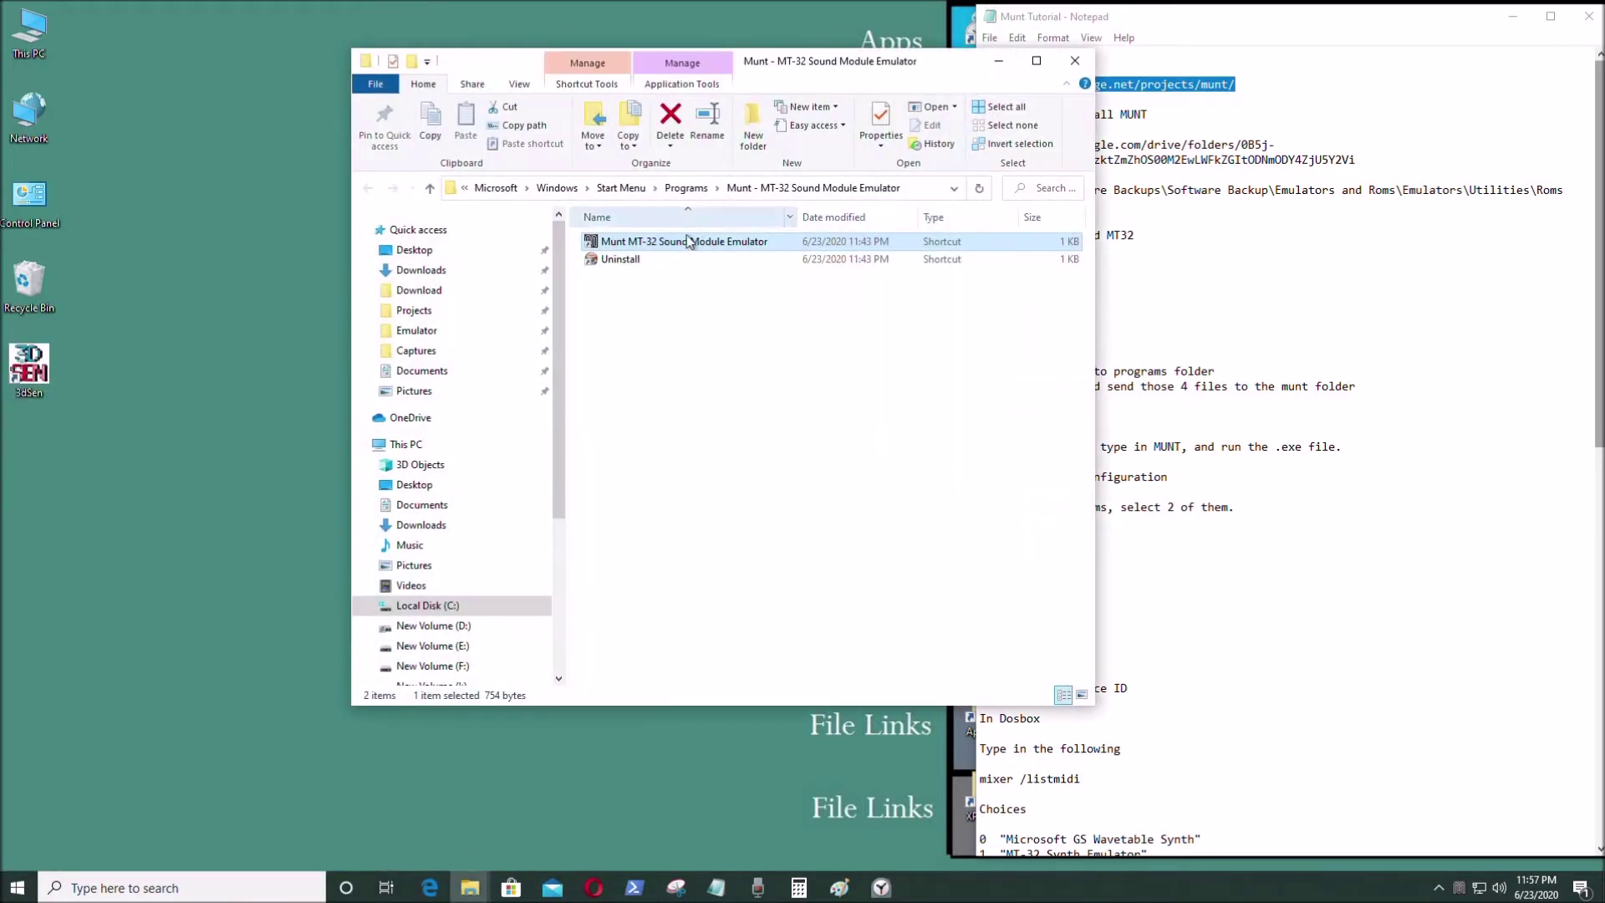
# Create a desktop shortcut for Munt MT-32 Sound Module Emulator and close the folder window
pyautogui.rightClick(642, 242)
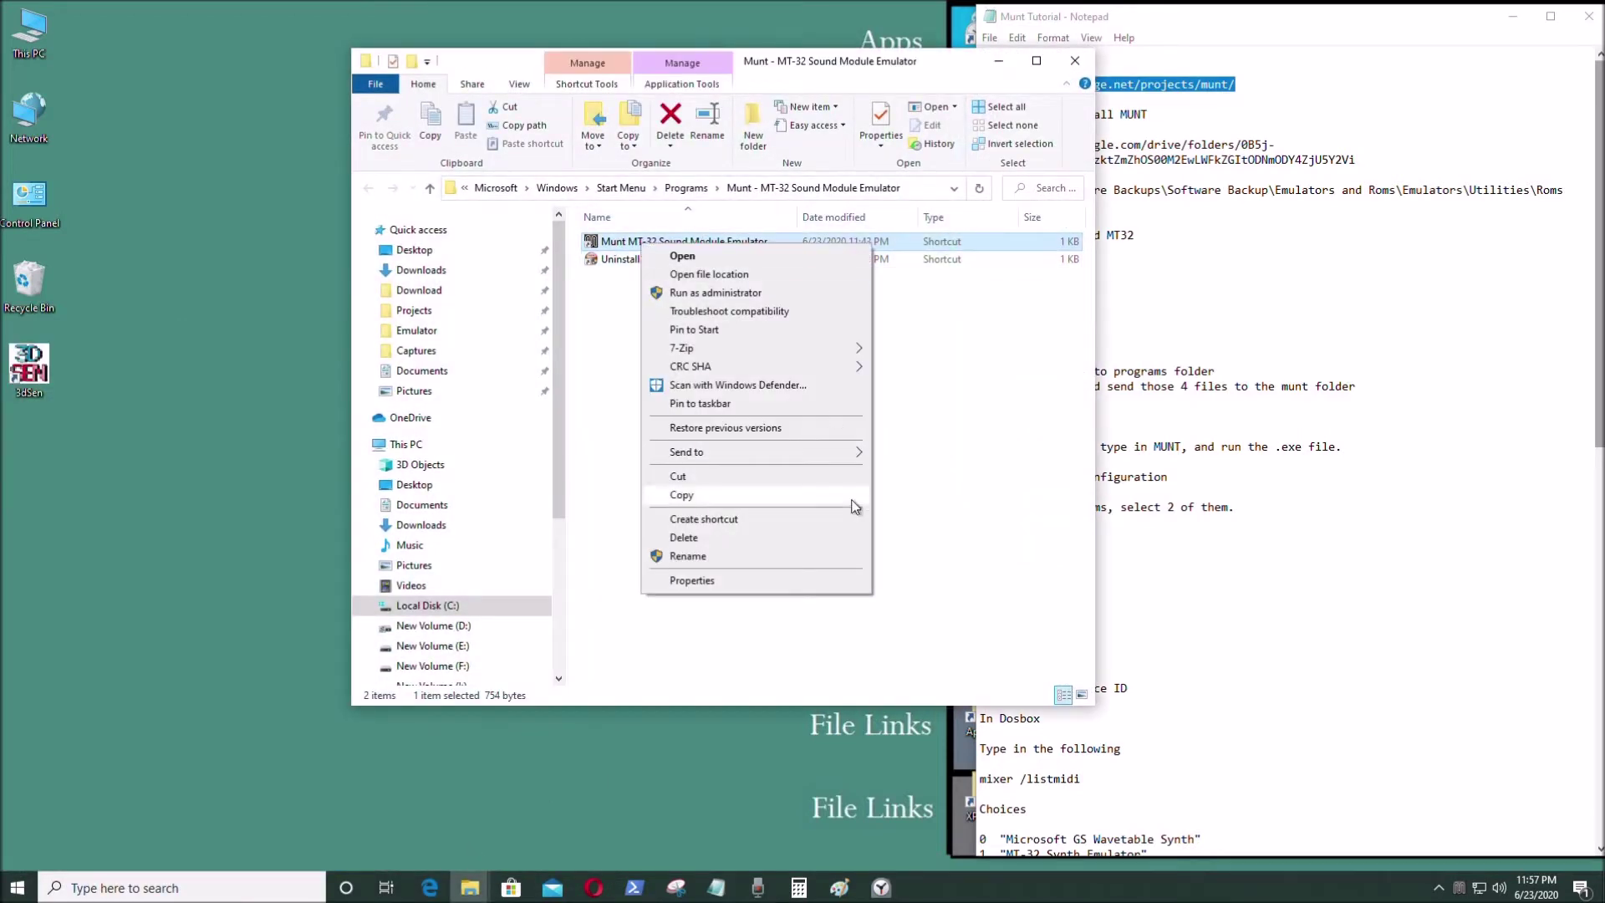
pyautogui.moveTo(805, 462)
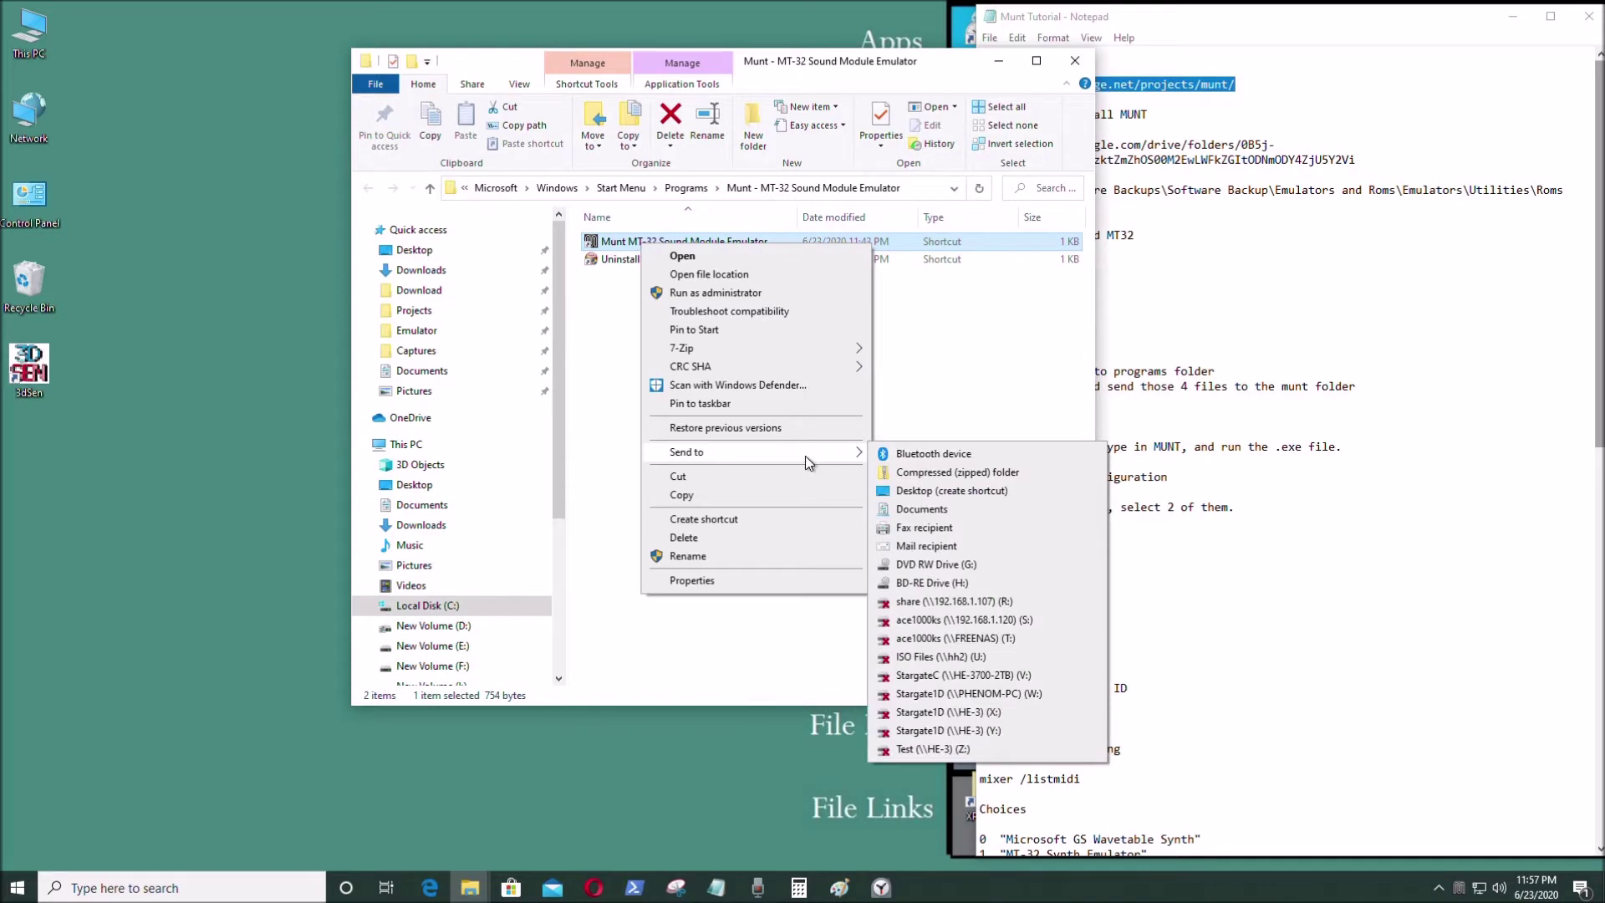
pyautogui.click(944, 491)
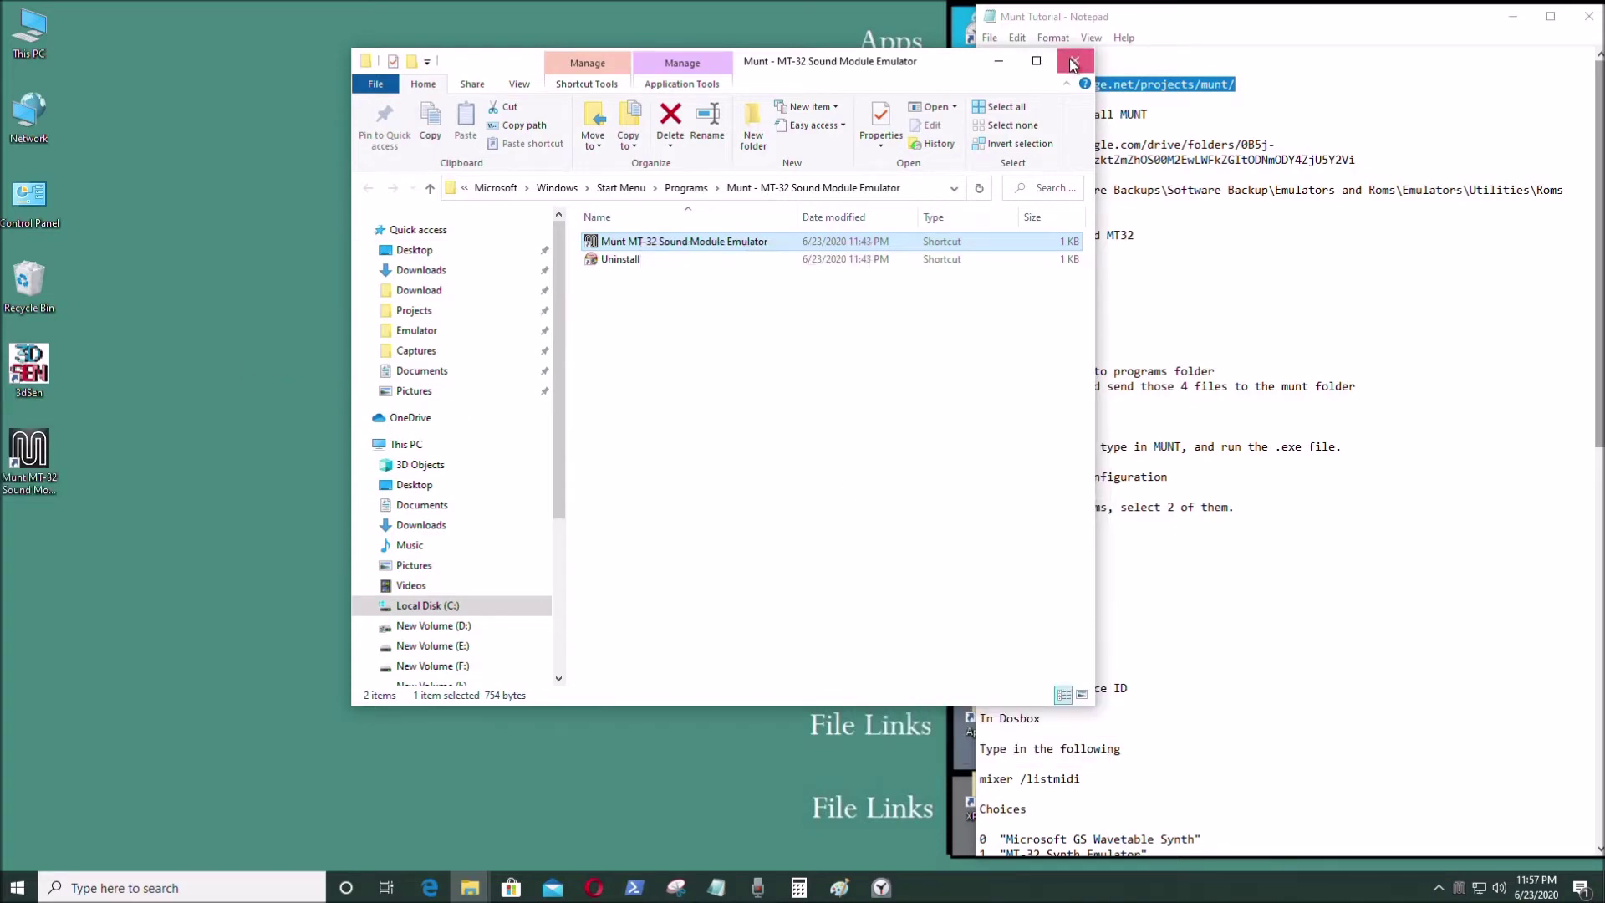
pyautogui.click(1073, 63)
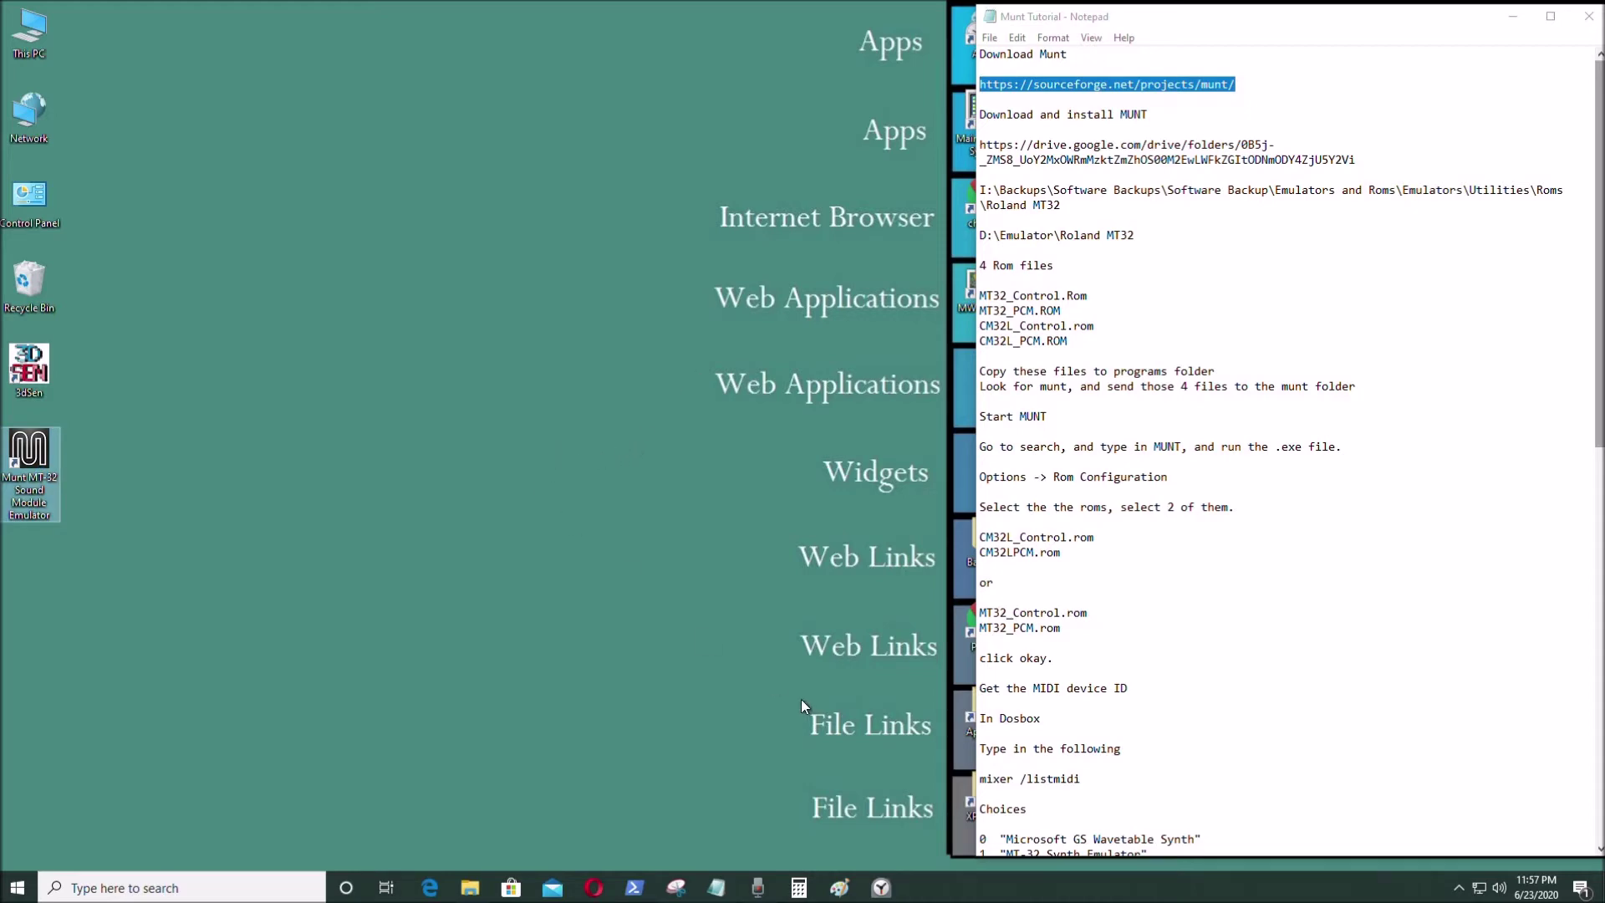
# Launch Munt from its new desktop shortcut and bring up the emulator's main window
pyautogui.click(1512, 16)
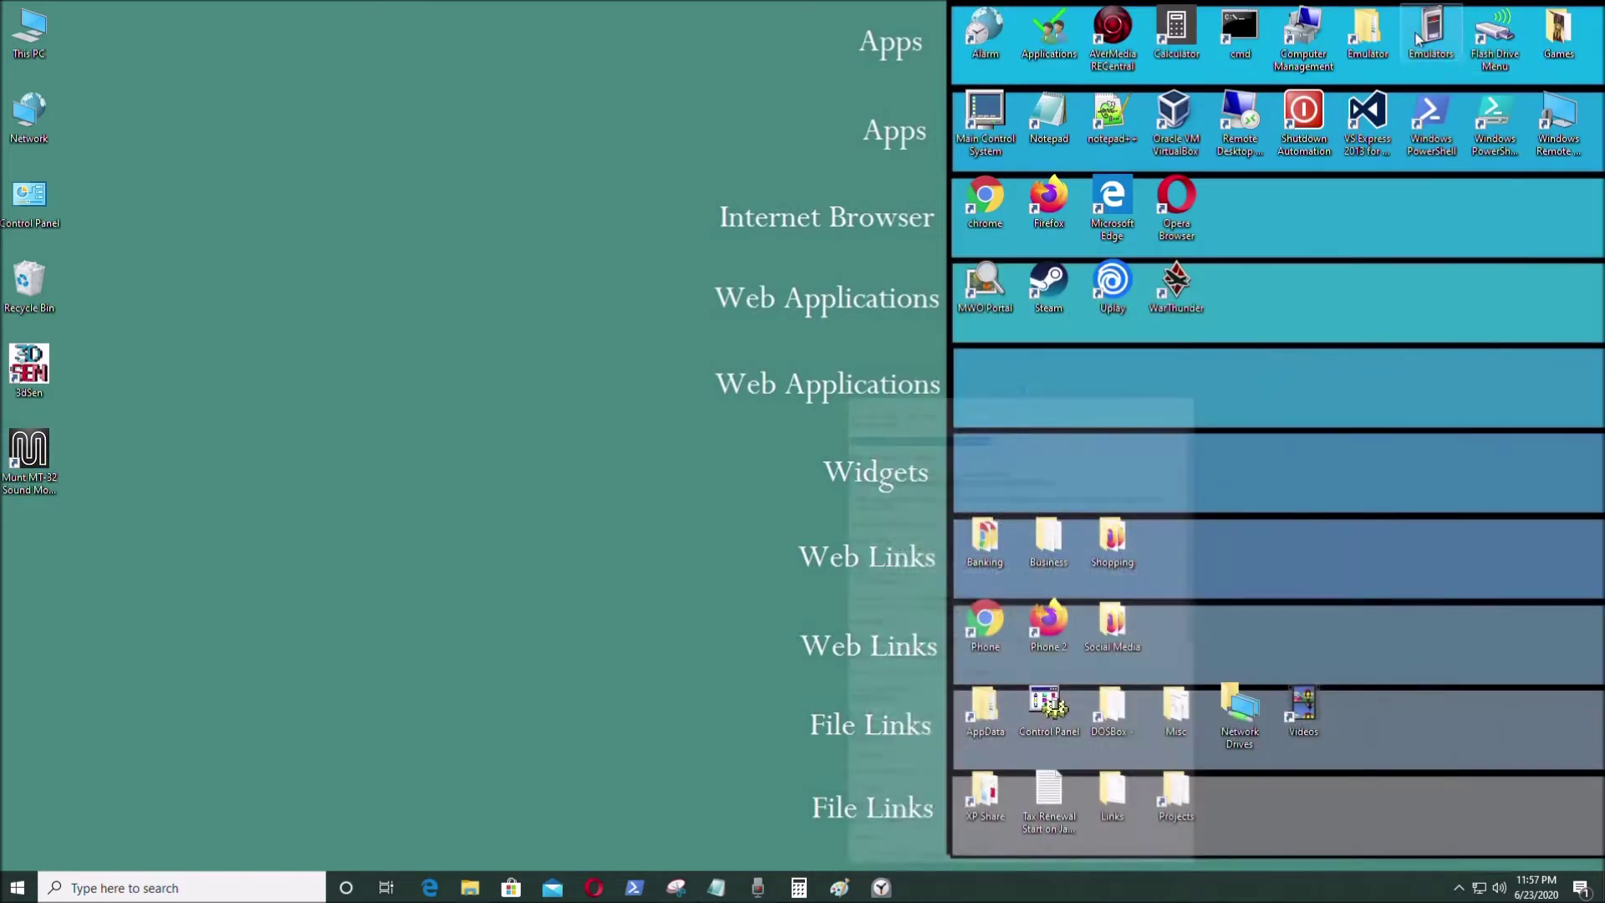
pyautogui.click(25, 474)
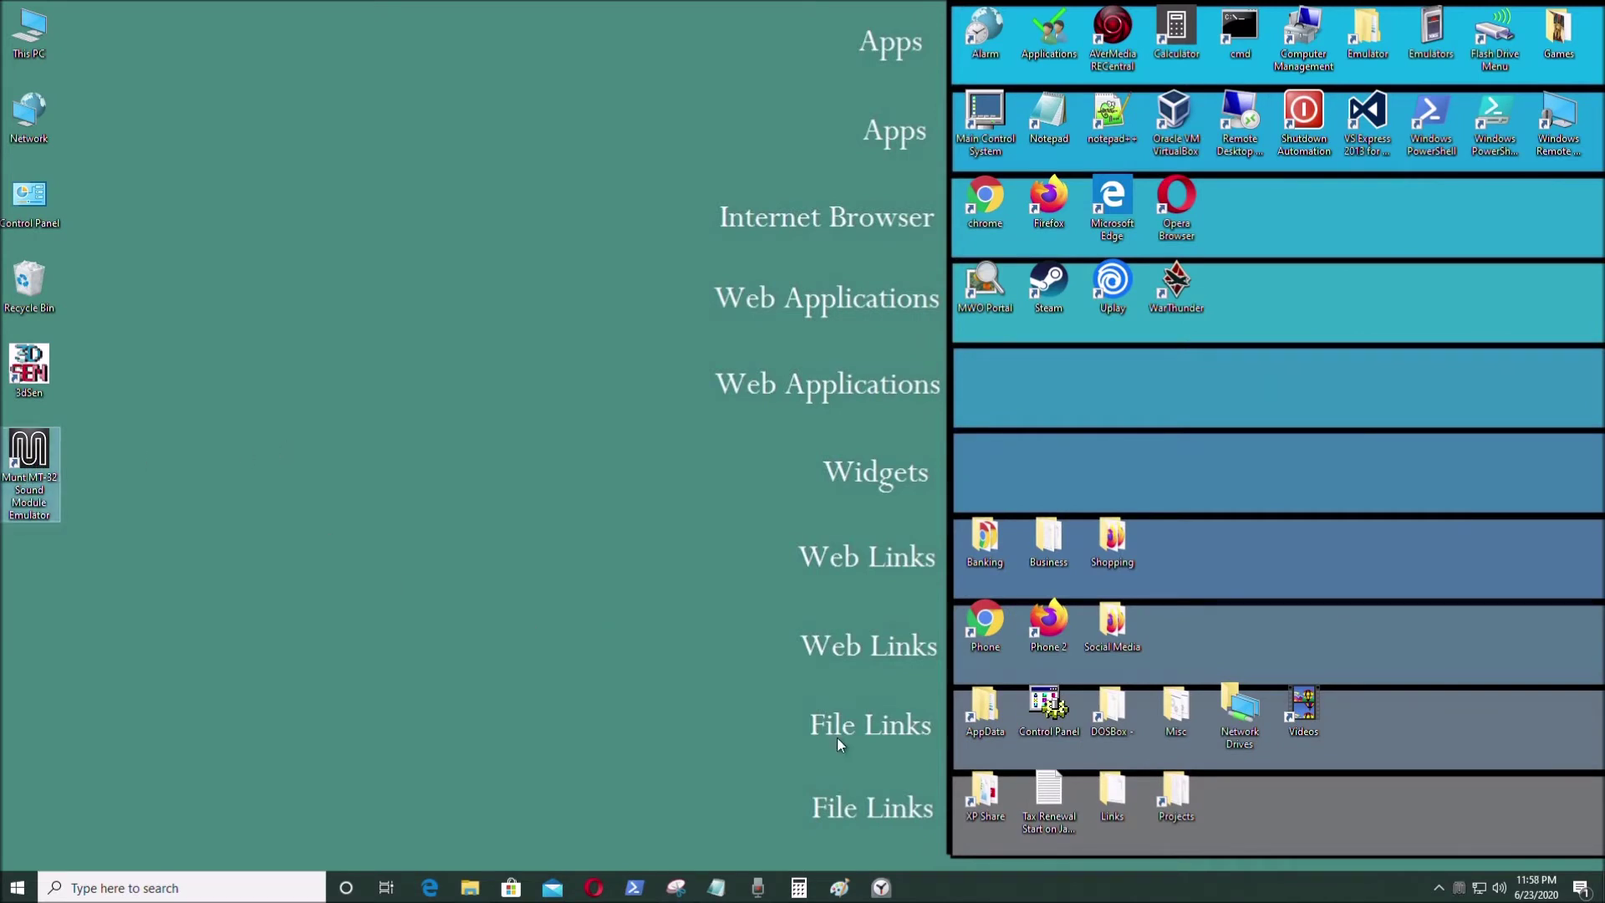
pyautogui.click(187, 508)
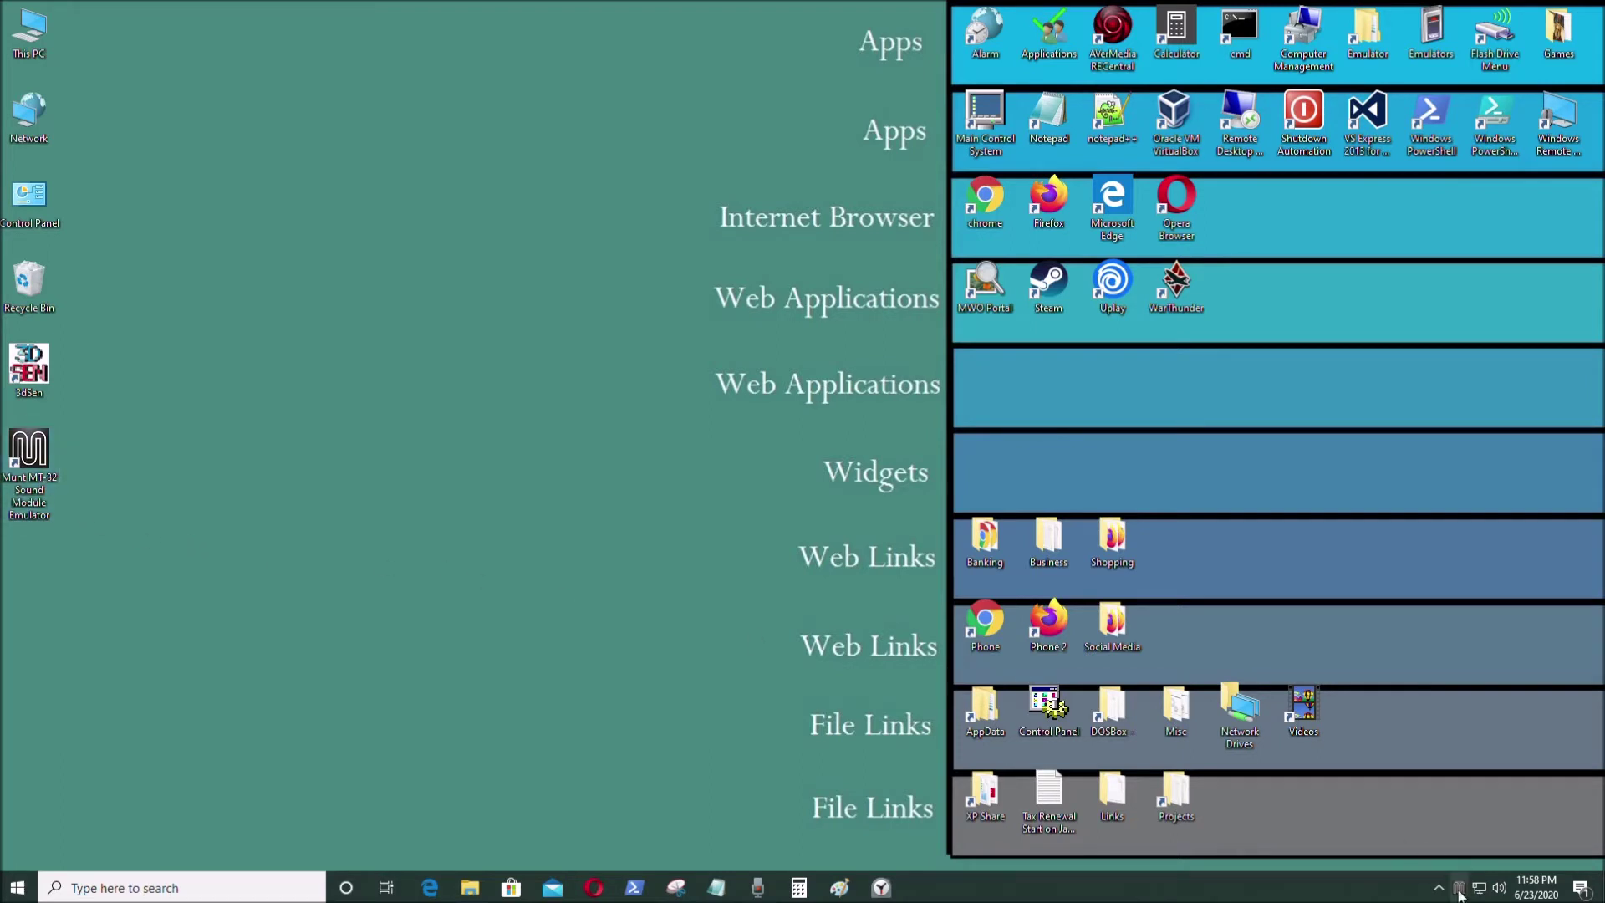
pyautogui.click(1459, 887)
pyautogui.moveTo(1121, 536); pyautogui.dragTo(895, 464)
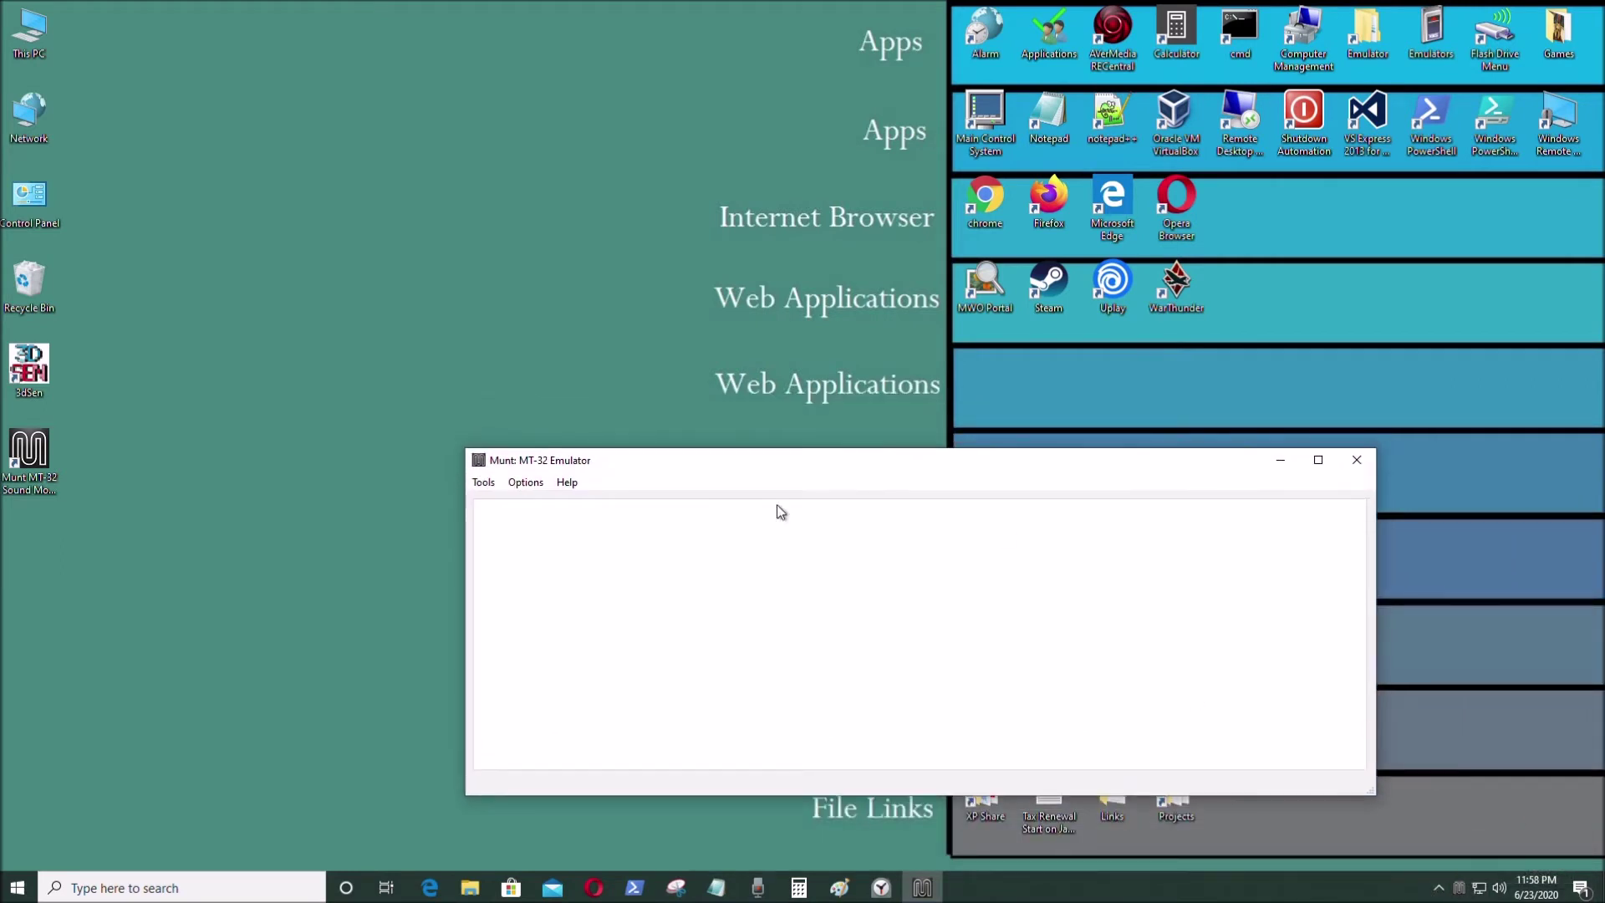
pyautogui.click(517, 484)
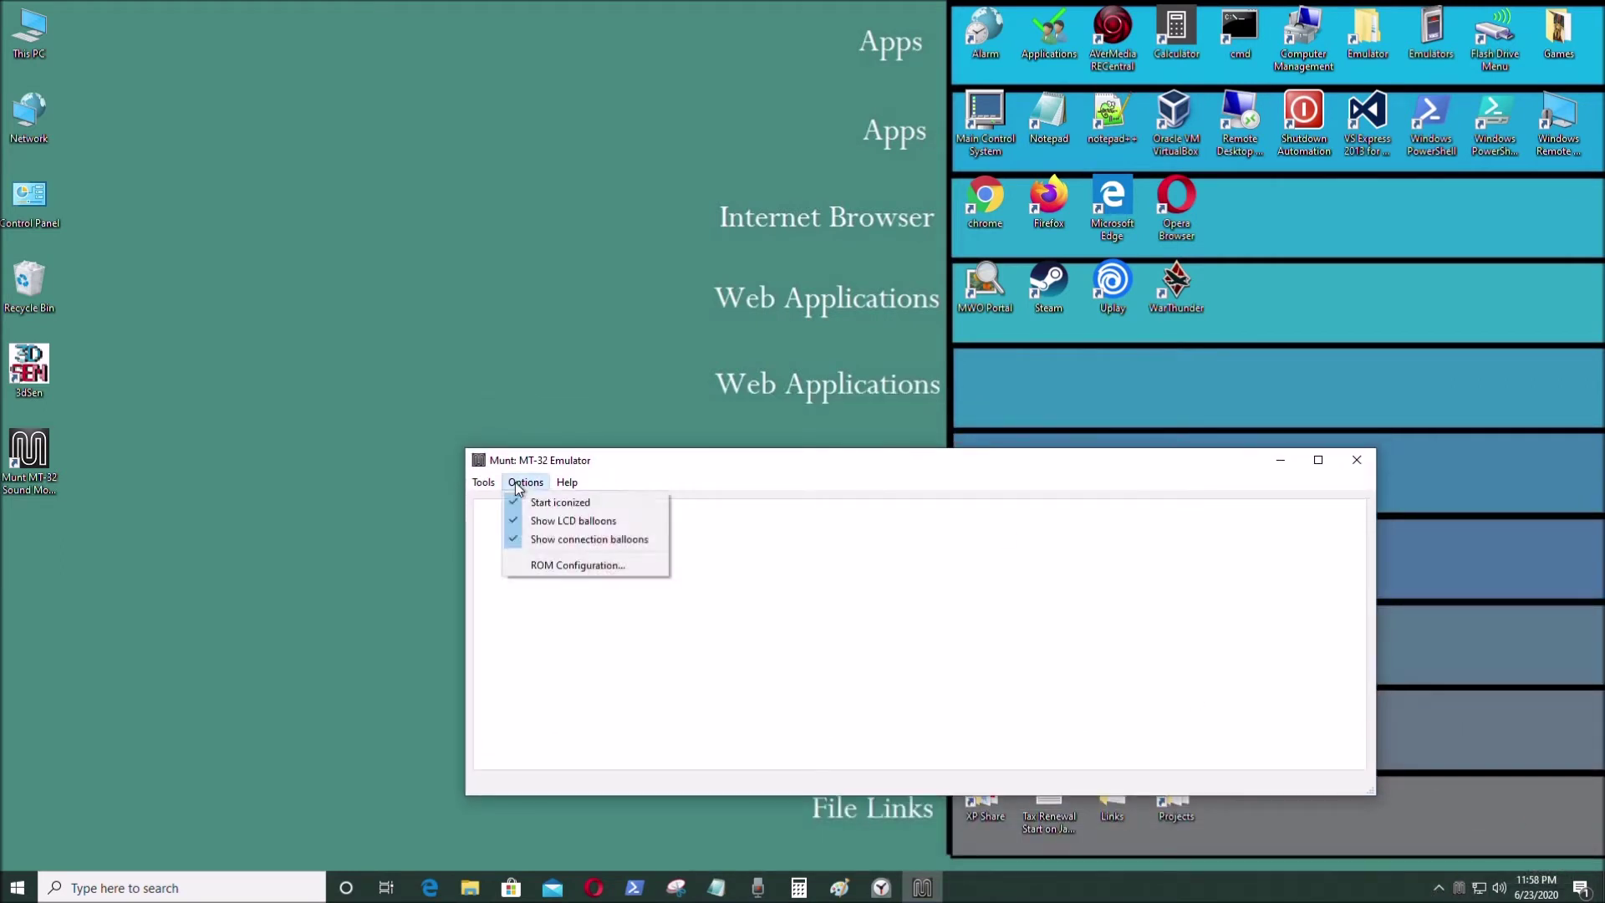
pyautogui.click(553, 568)
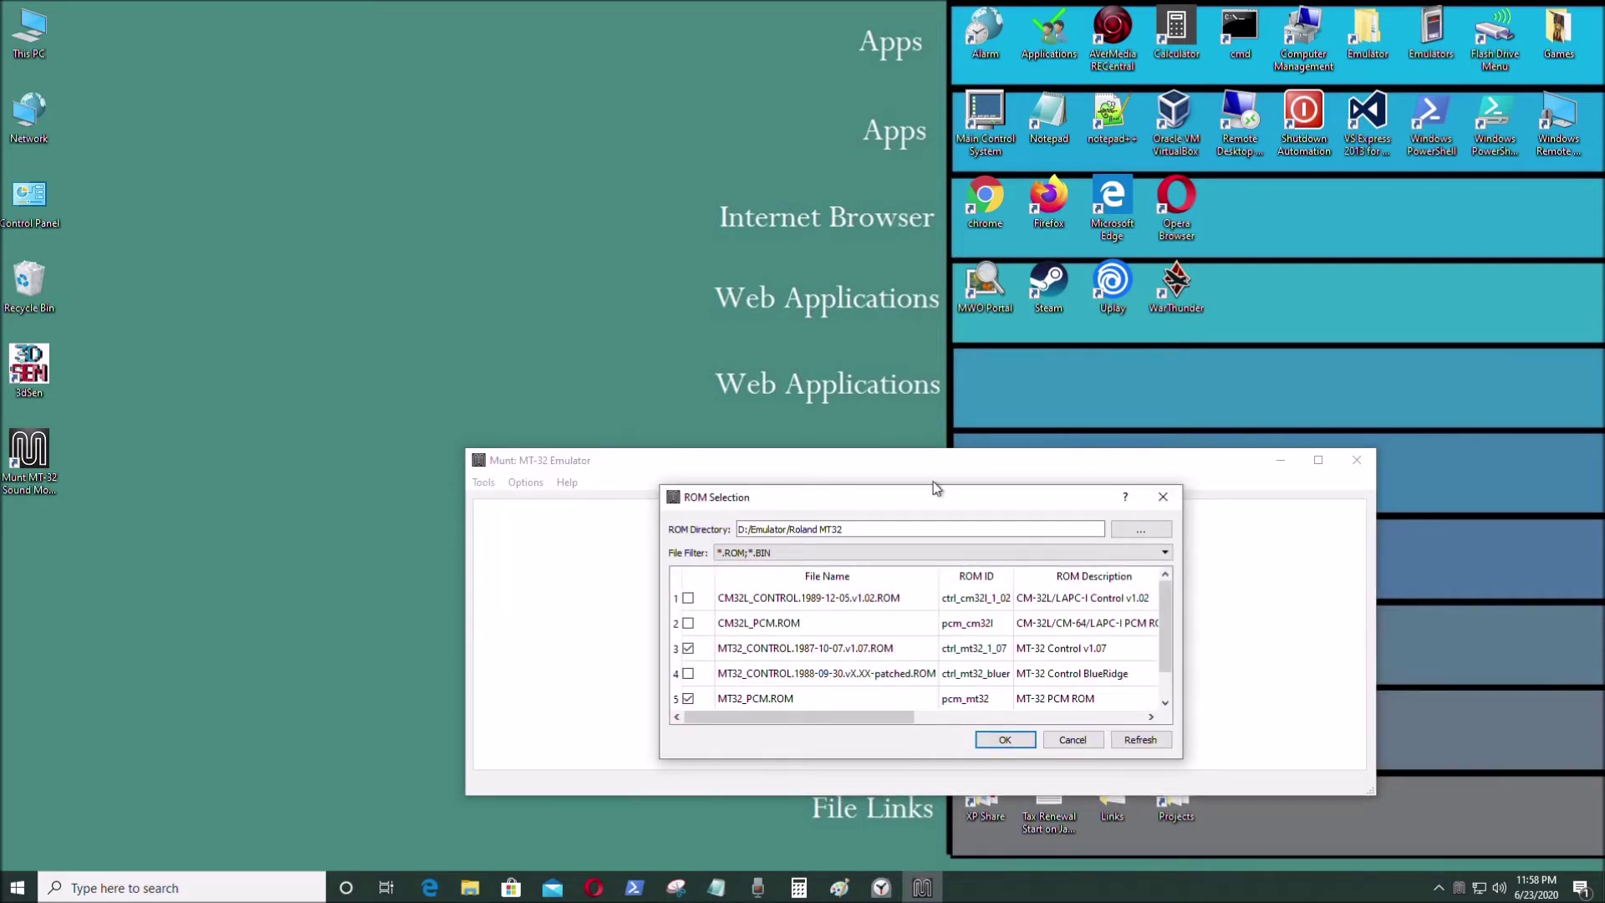
pyautogui.moveTo(909, 495)
pyautogui.mouseDown()
pyautogui.moveTo(939, 488)
pyautogui.moveTo(921, 474)
pyautogui.mouseUp()
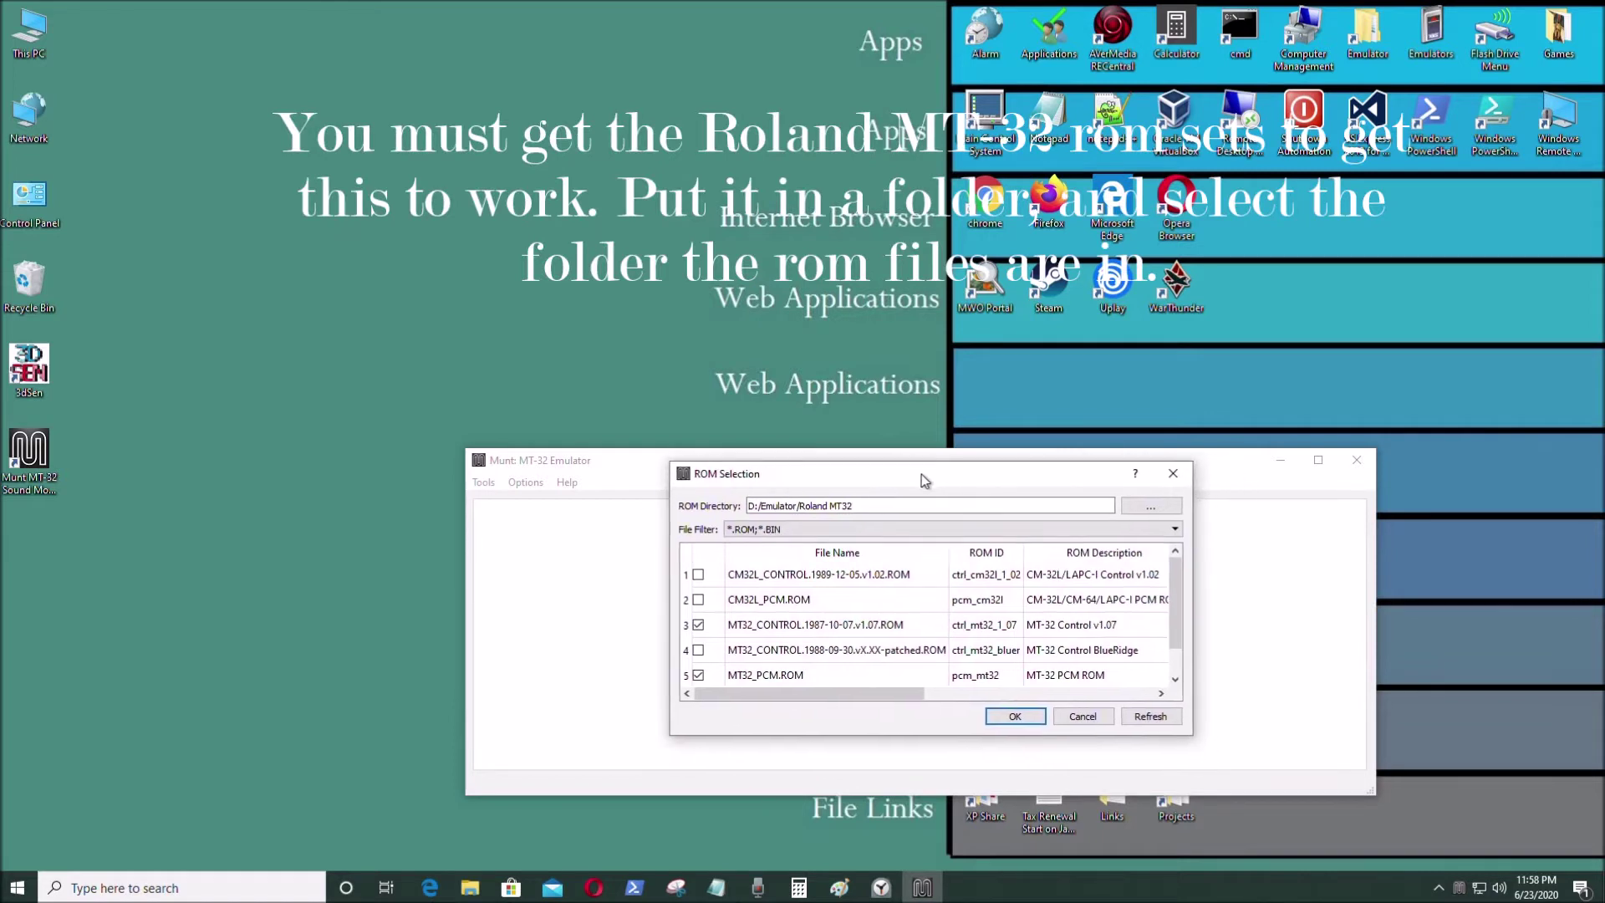
pyautogui.click(1083, 717)
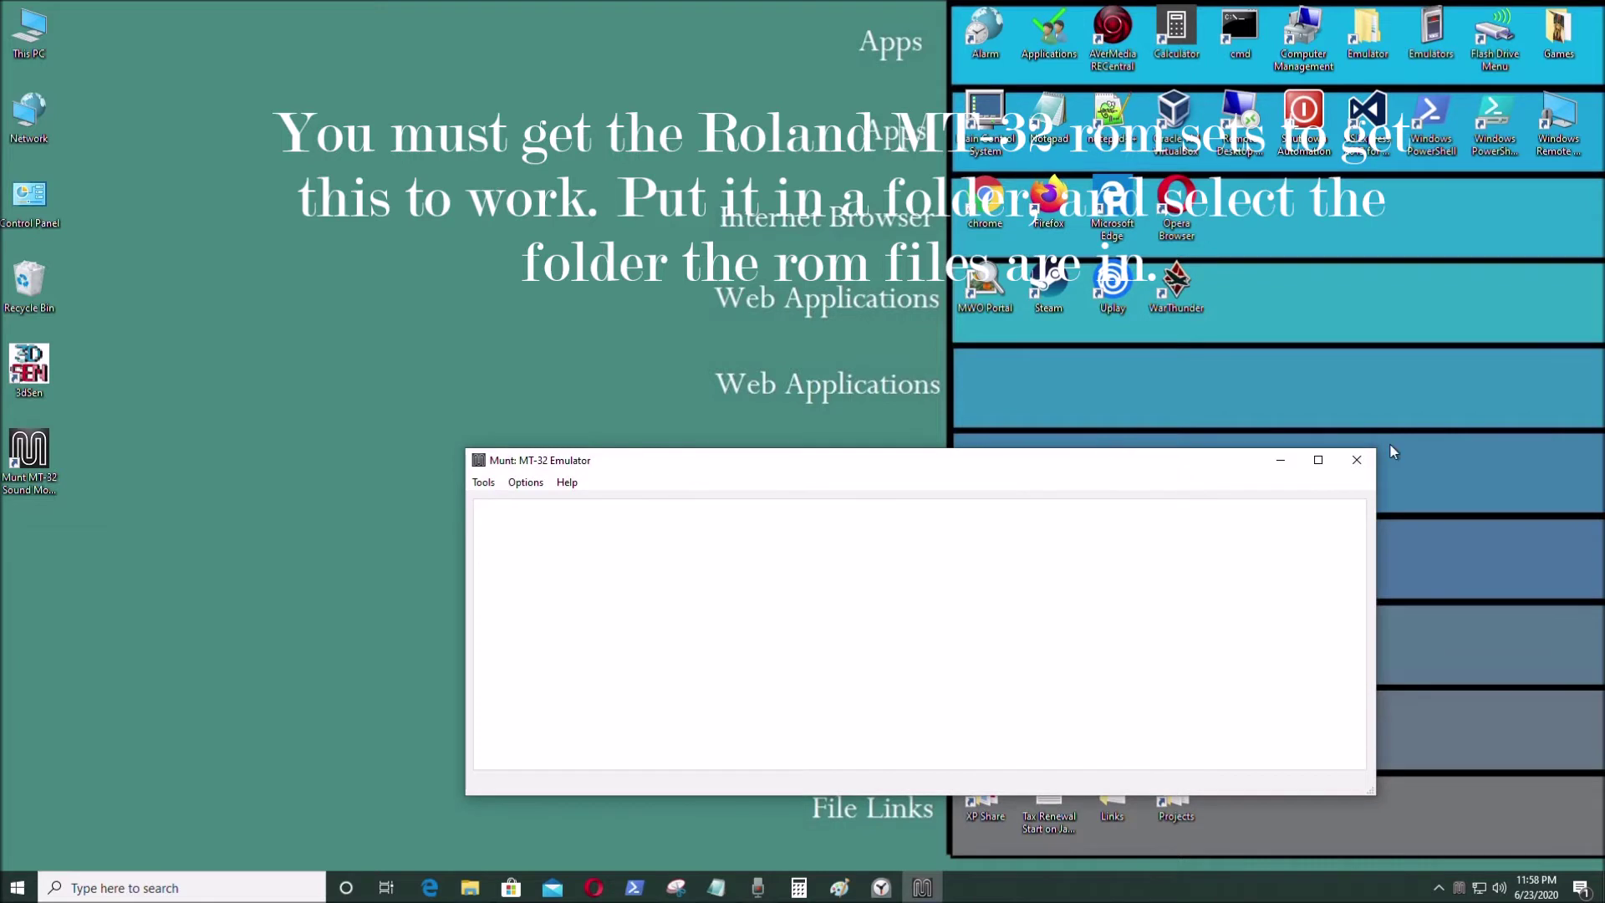
# In the ROM configuration, set the ROM directory to the folder E:/Emus/Munt/Roland MT32
pyautogui.click(535, 484)
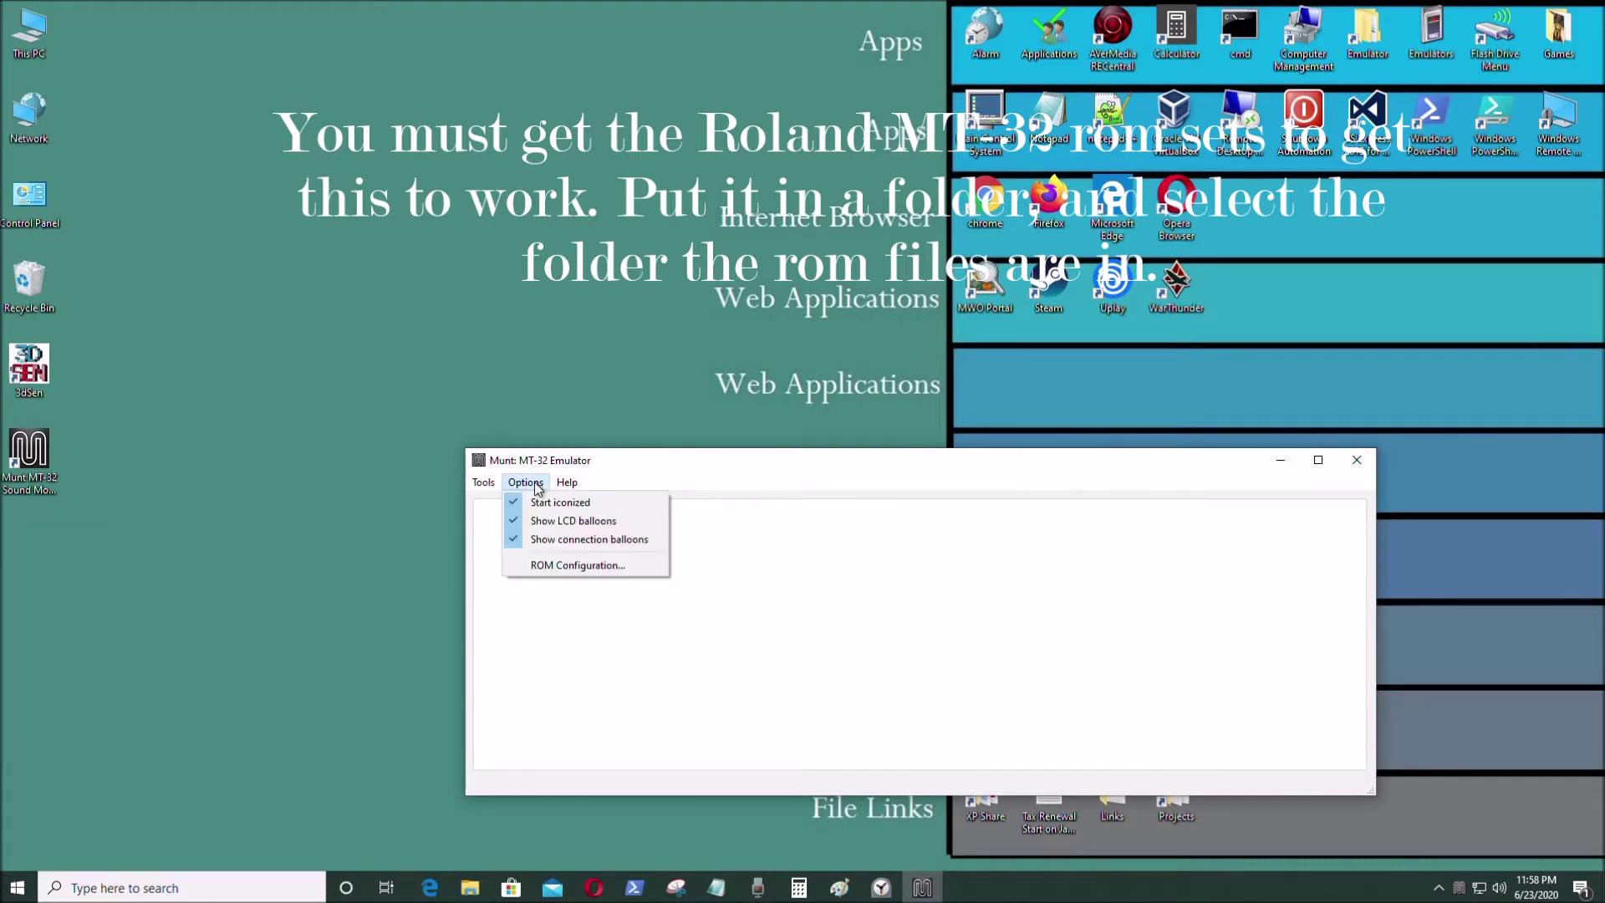
pyautogui.click(577, 565)
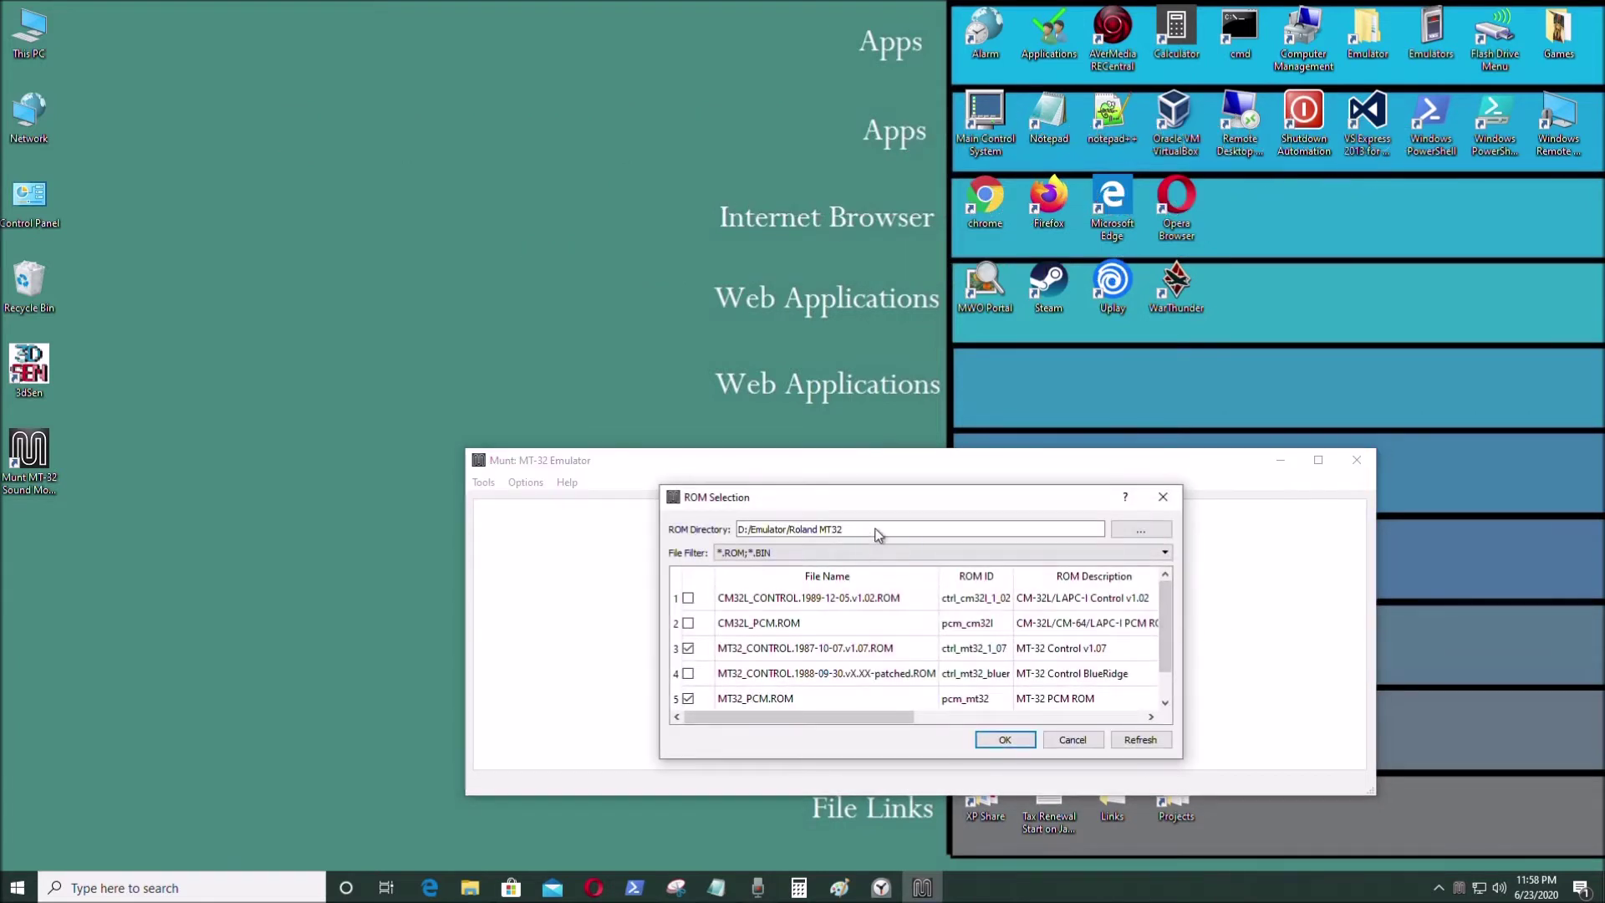
pyautogui.click(1140, 529)
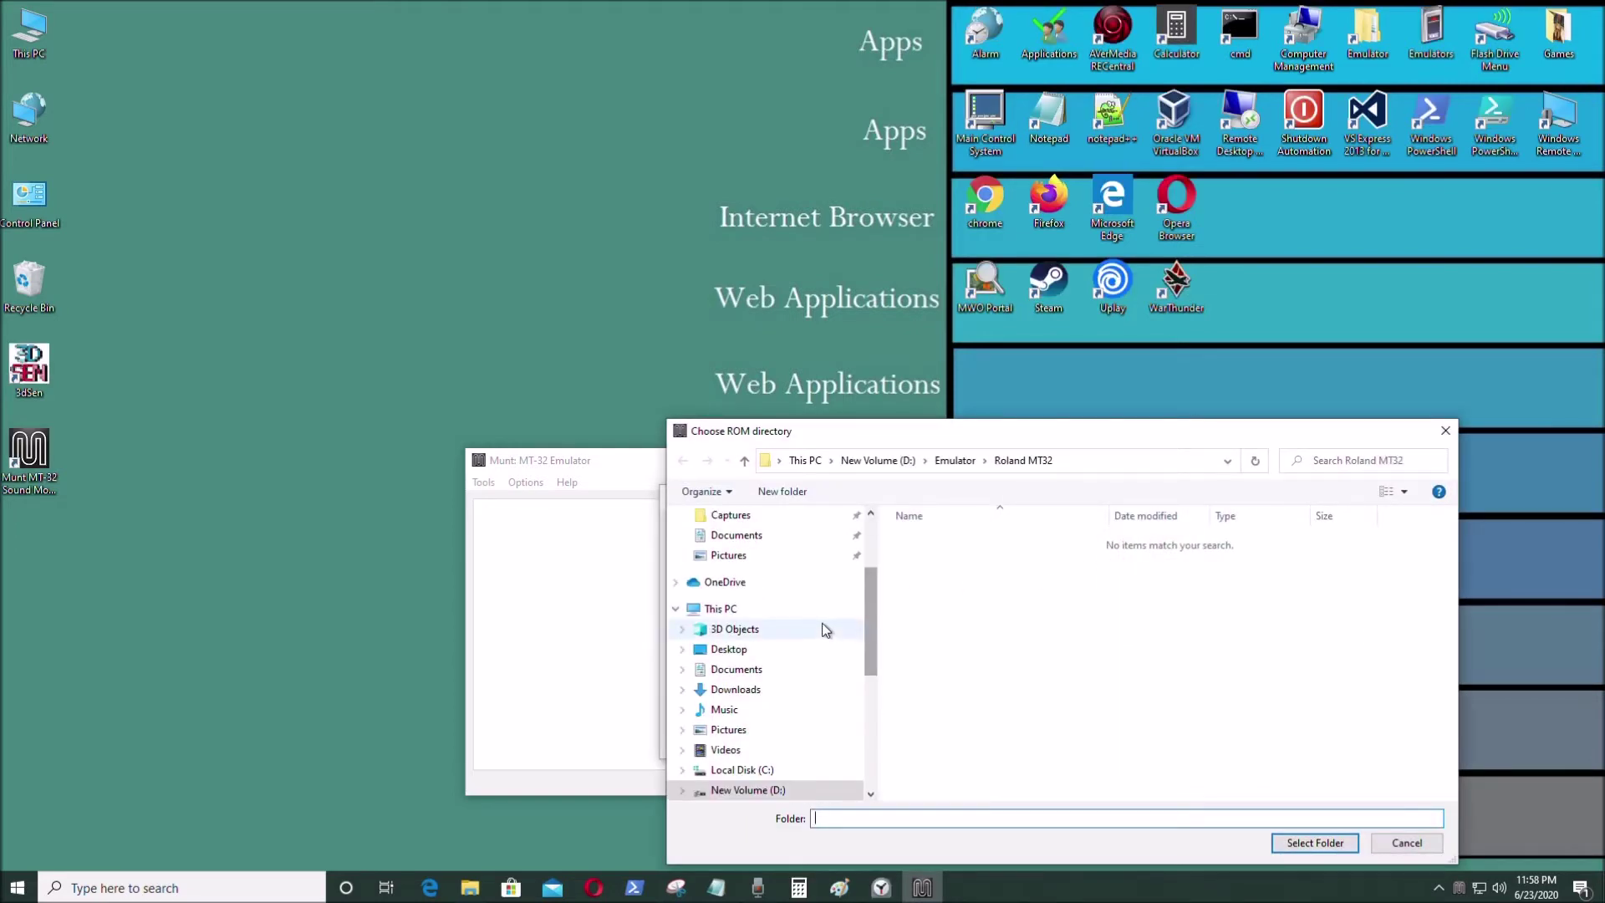
pyautogui.scroll(-1, 825, 632)
pyautogui.scroll(-1, 834, 742)
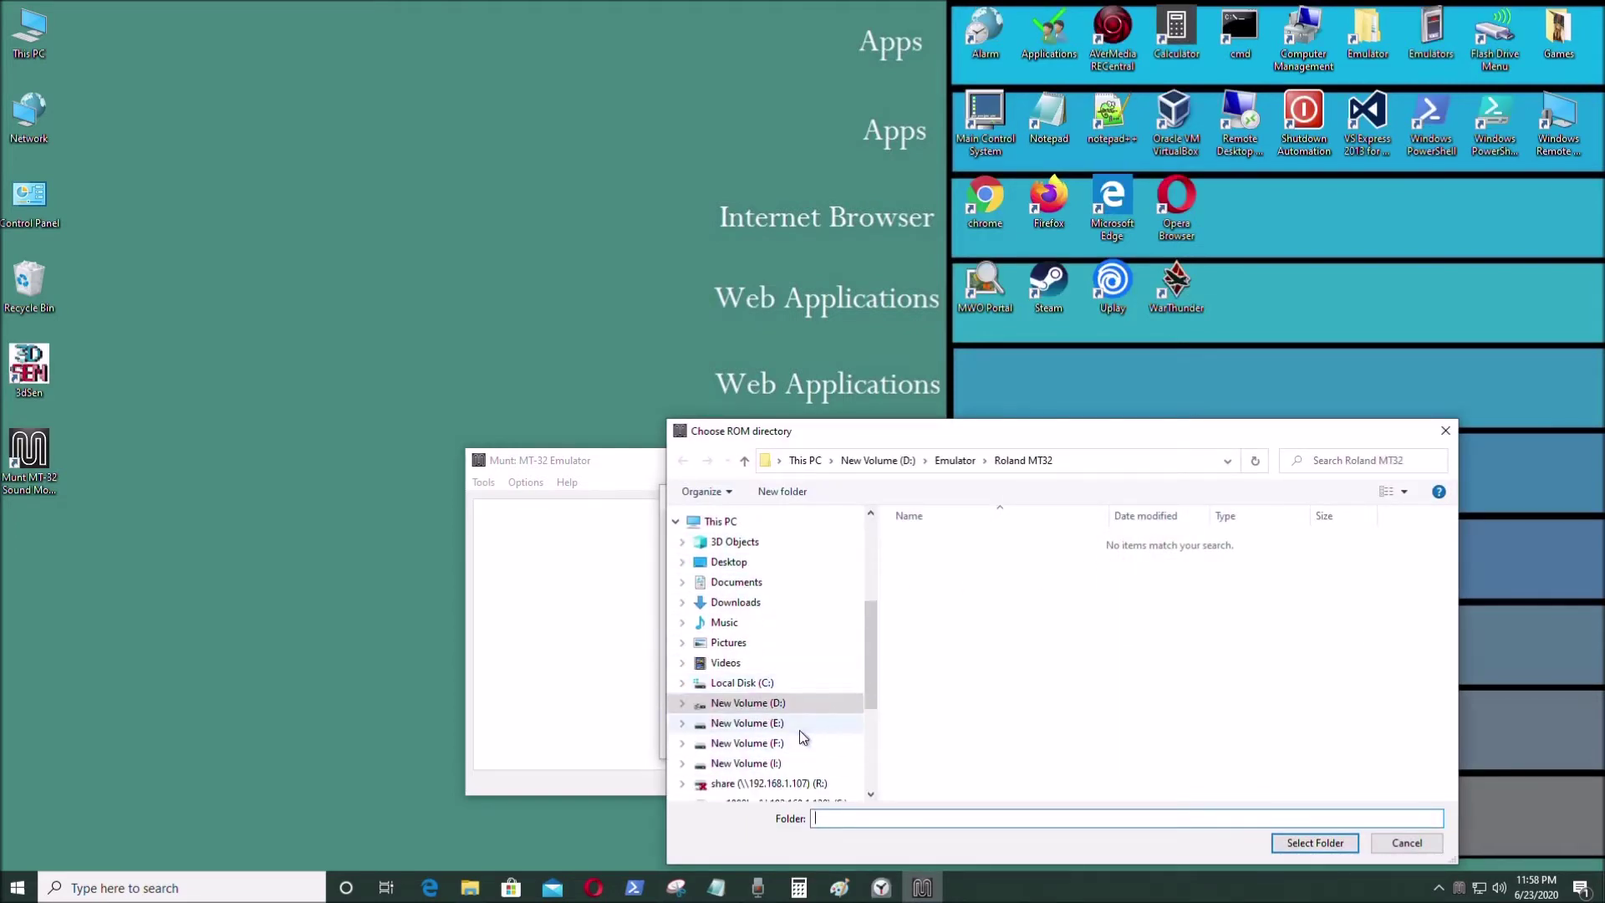
pyautogui.click(799, 729)
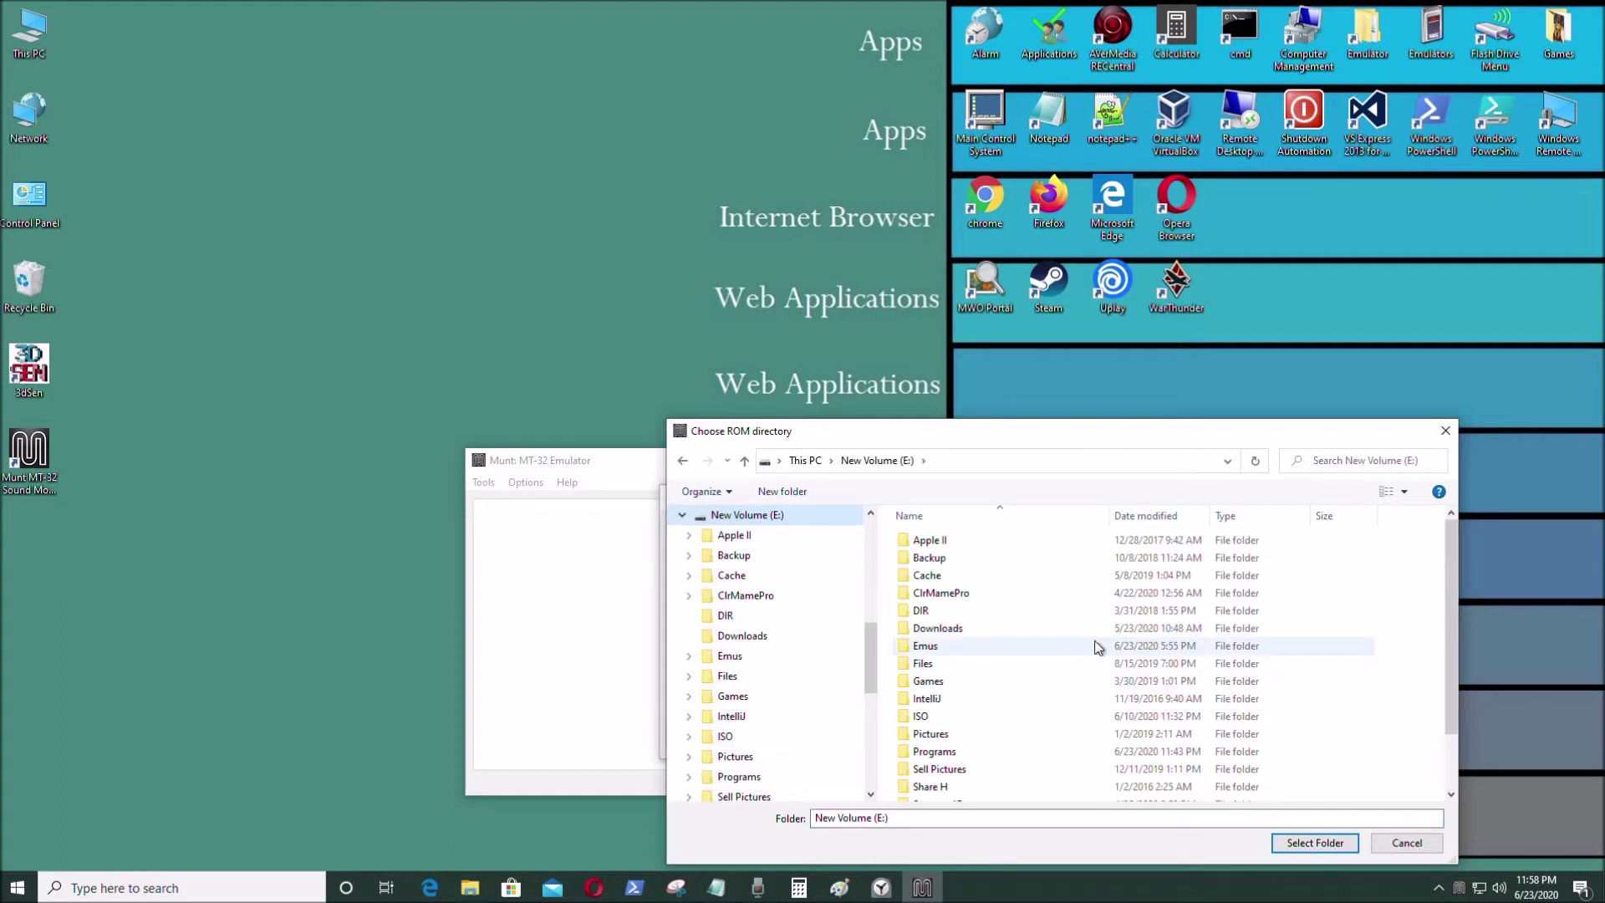
pyautogui.doubleClick(1042, 650)
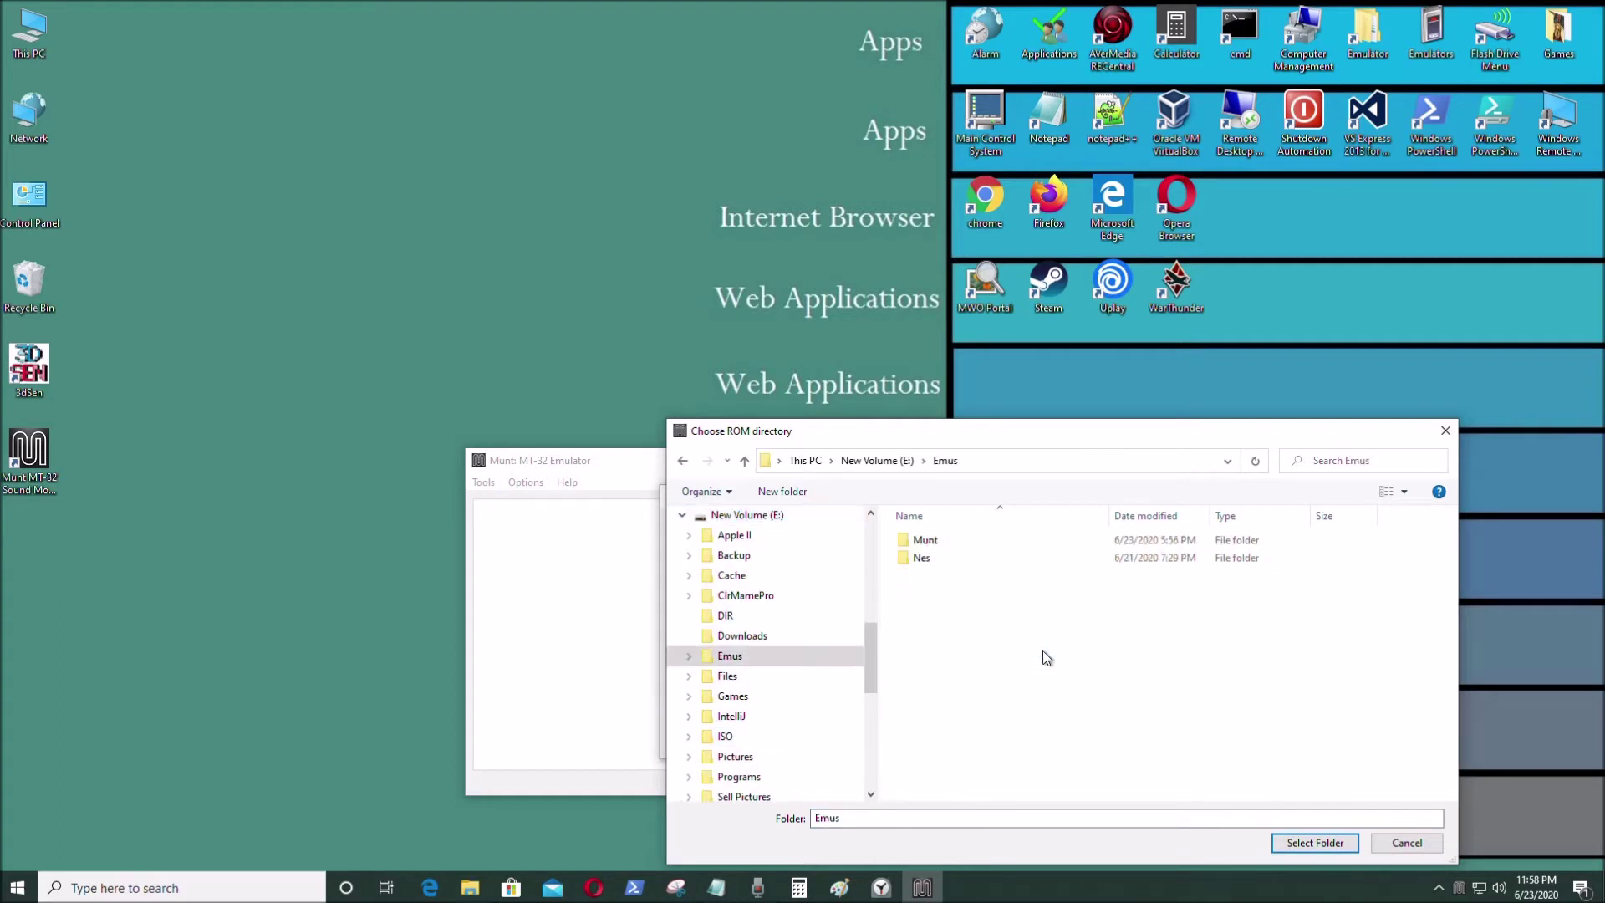
pyautogui.doubleClick(971, 544)
pyautogui.doubleClick(971, 543)
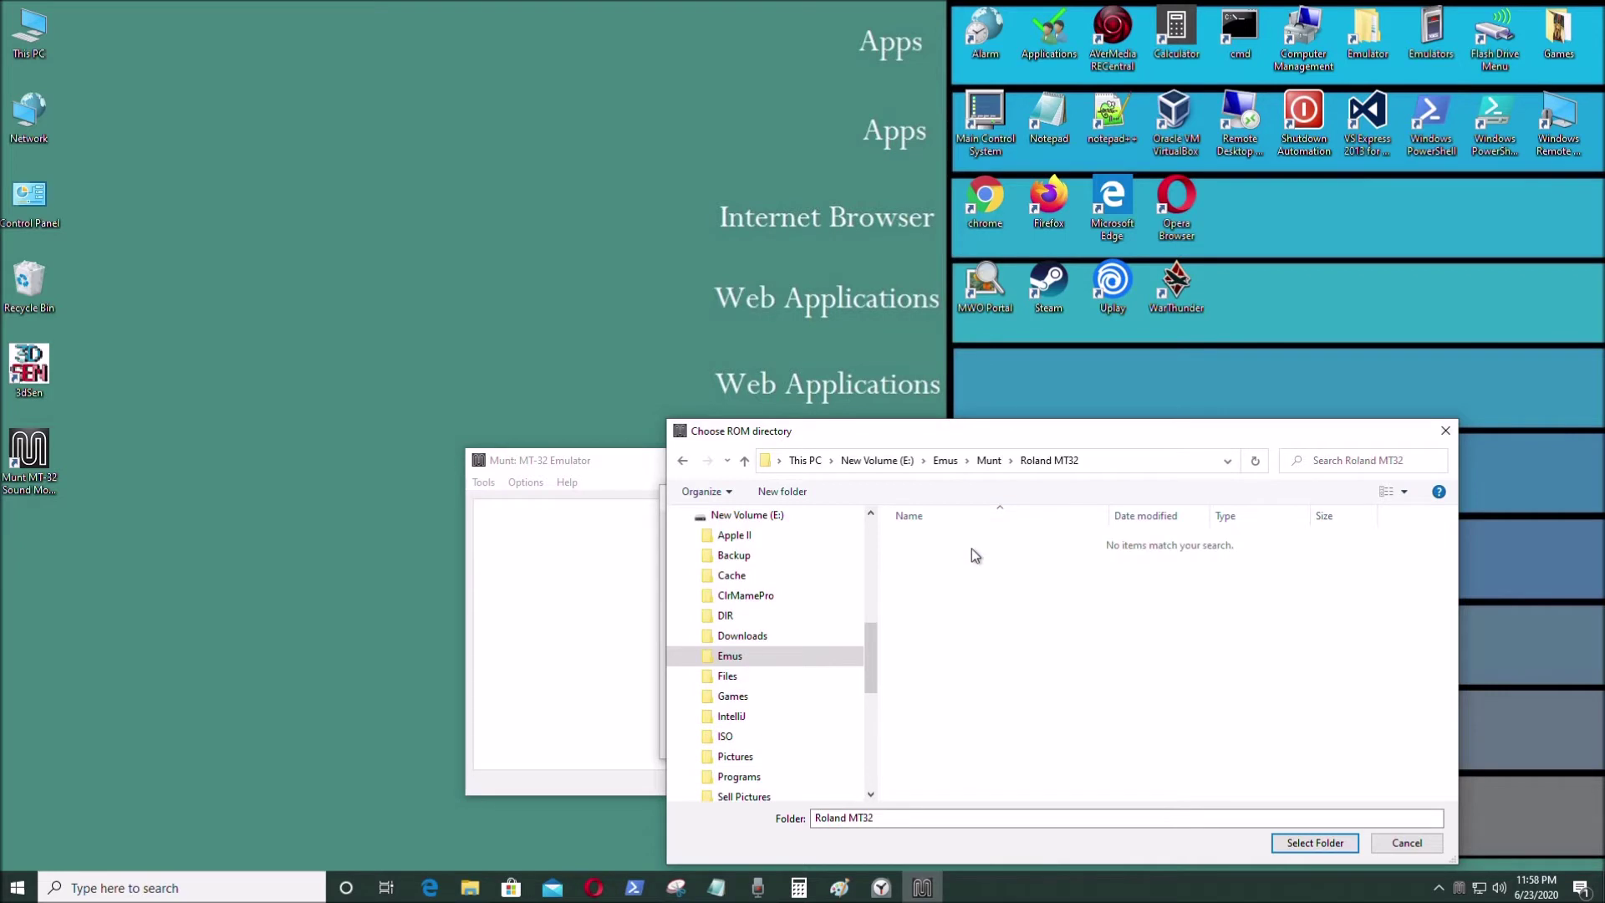
pyautogui.click(682, 460)
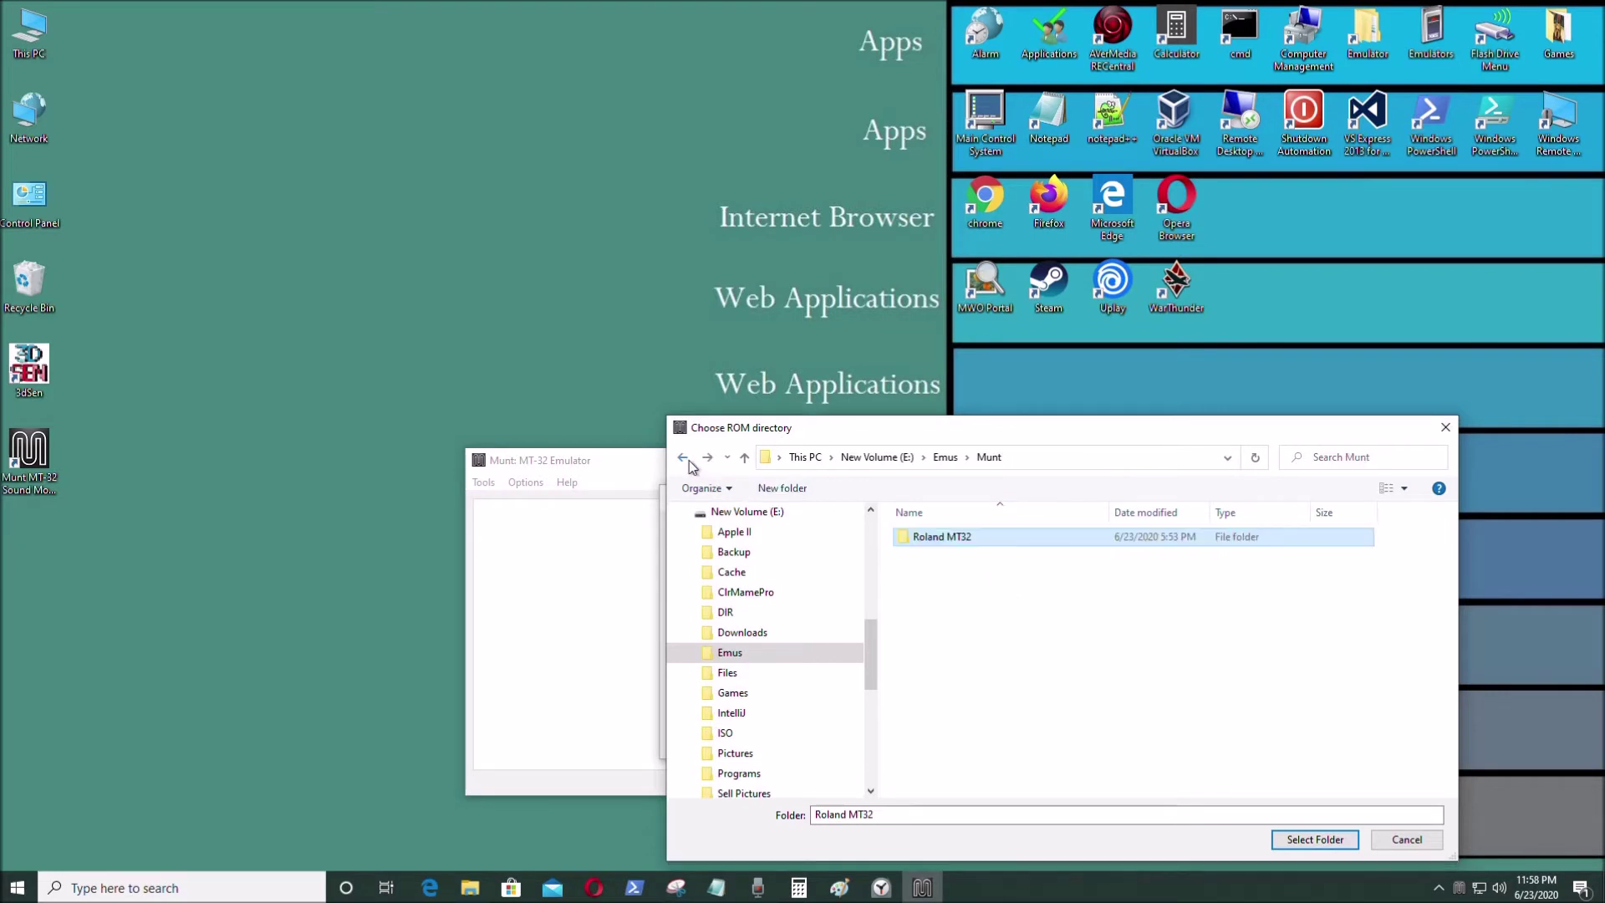
pyautogui.click(1314, 839)
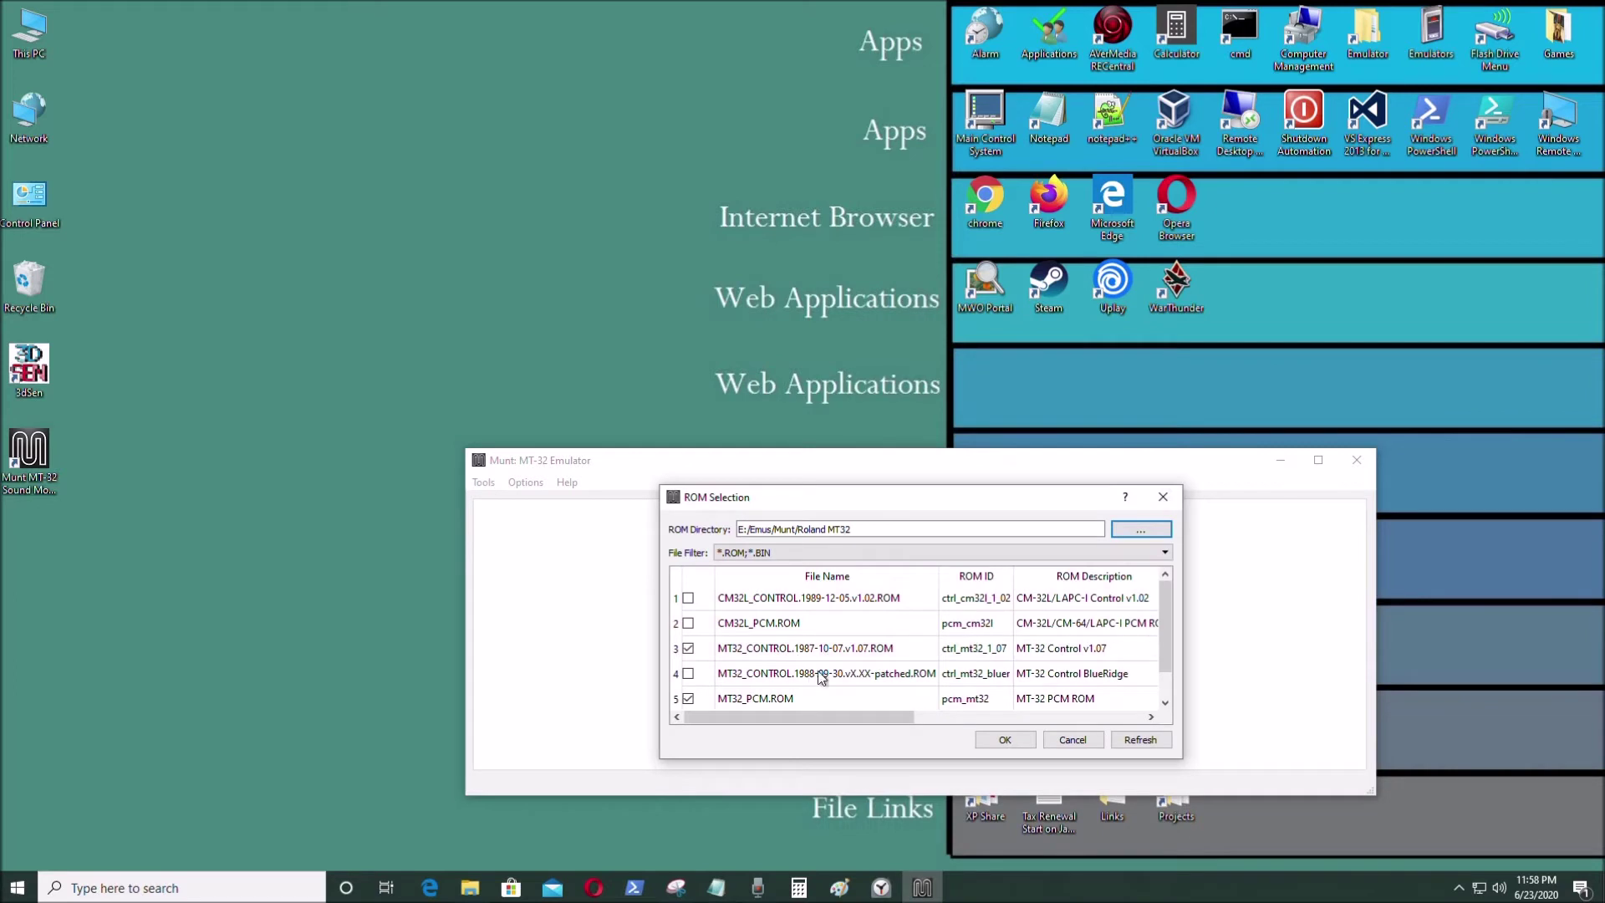
# Select the ROMs MT32_CONTROL.1987-10-07.v1.07.ROM and MT32_PCM.ROM and accept the ROM selection
pyautogui.click(688, 650)
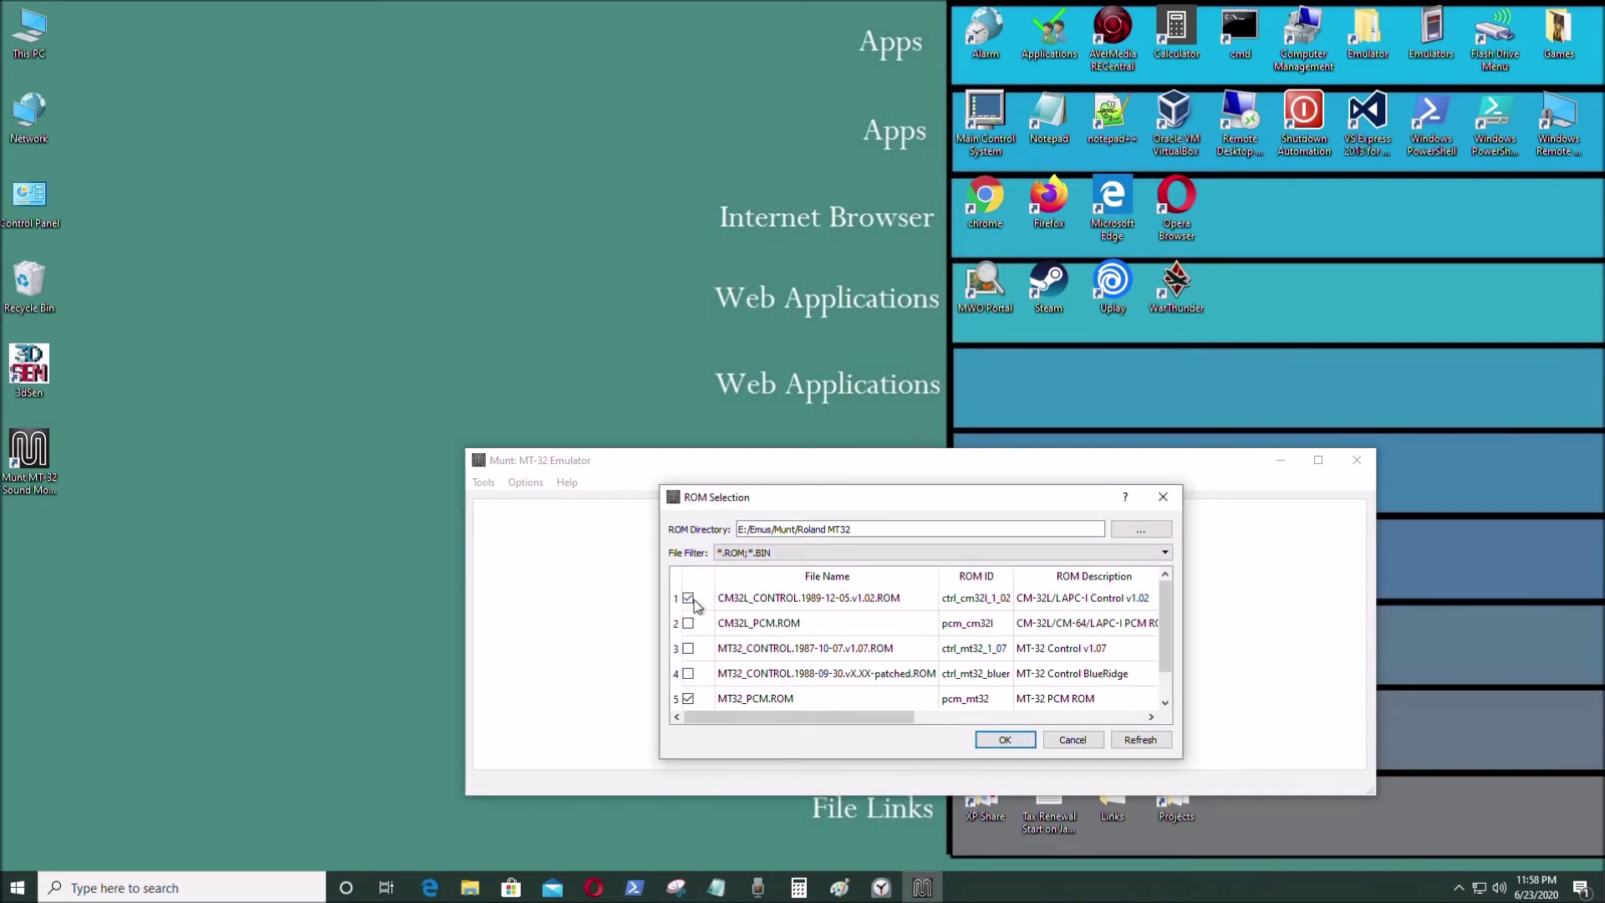
pyautogui.click(688, 649)
pyautogui.click(1004, 740)
# Open Munt's MIDI player, add PRE&FUGE from the Midi folder to the playlist and play it
pyautogui.click(483, 482)
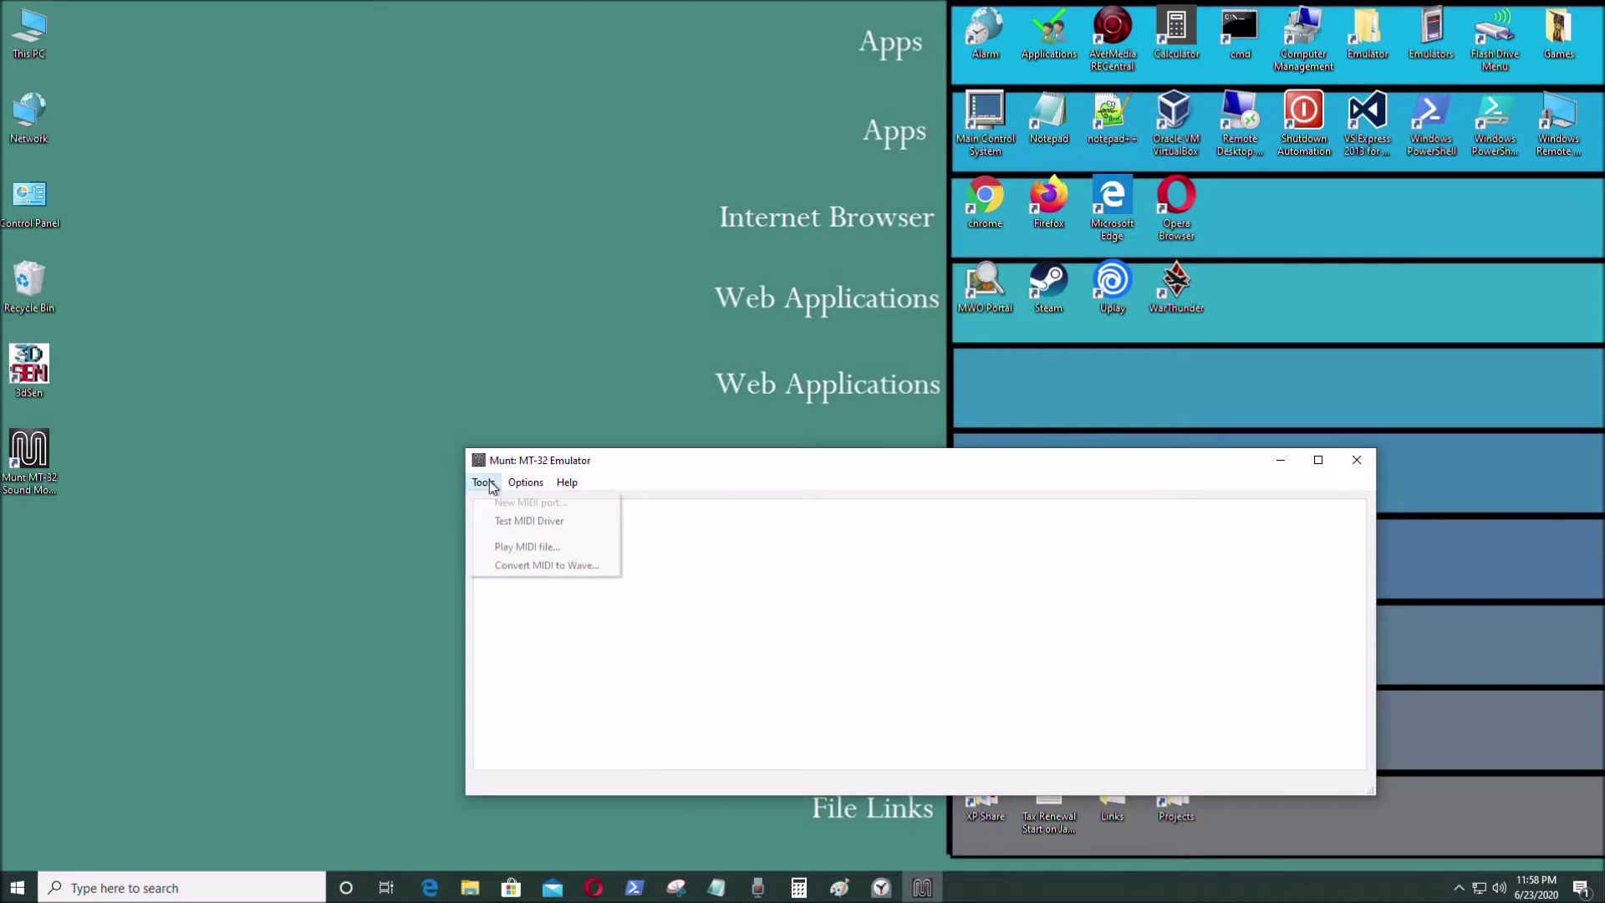
pyautogui.click(519, 544)
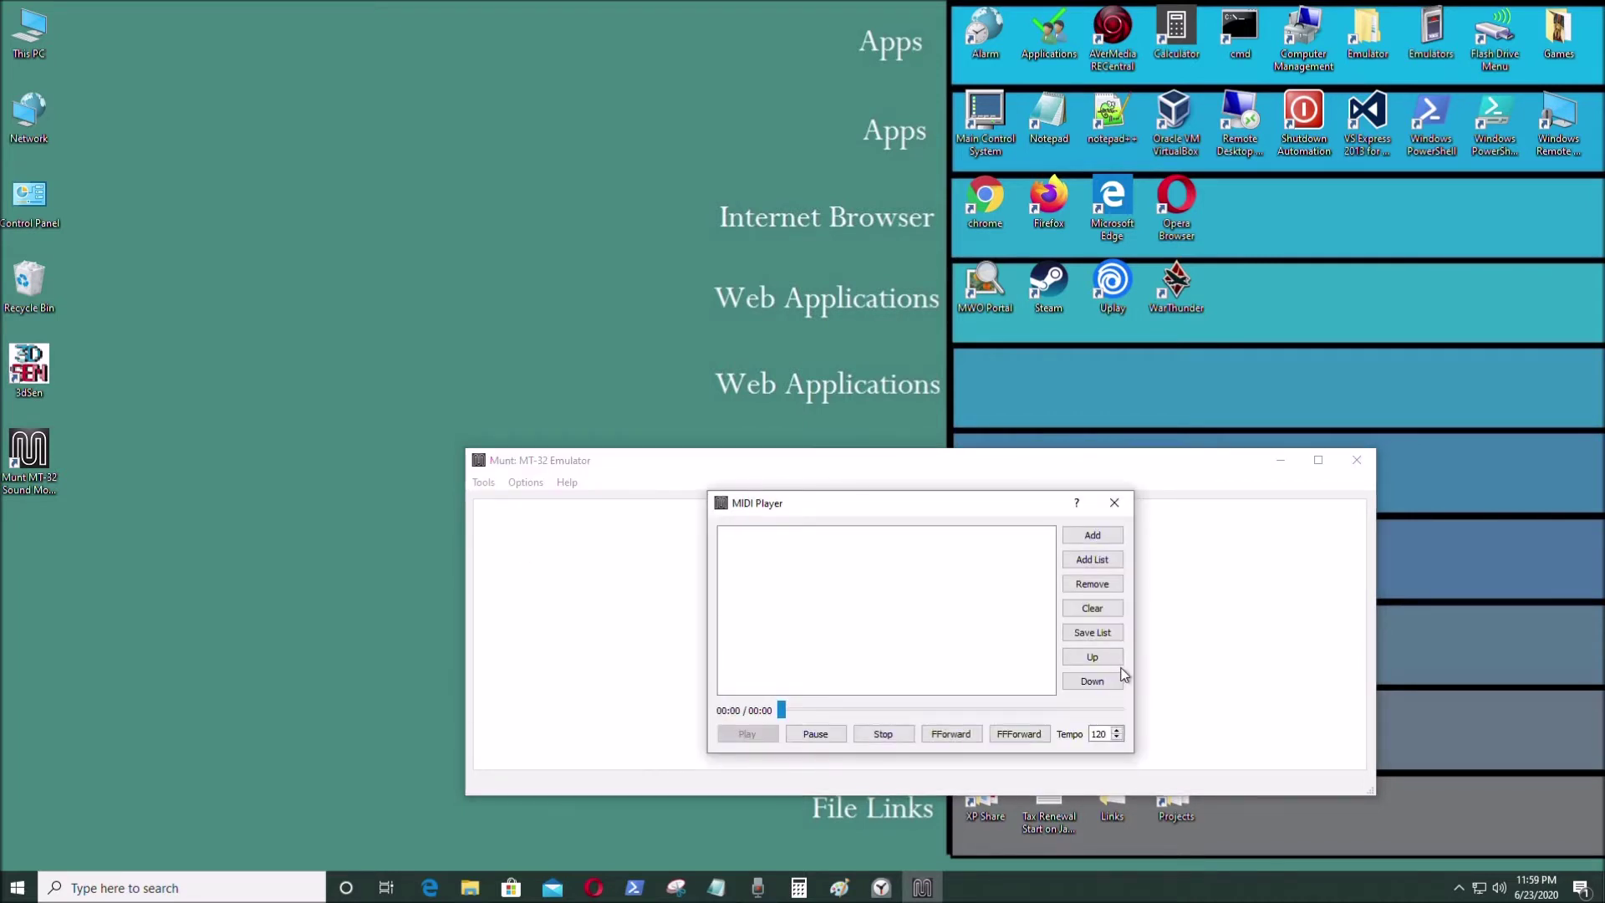
pyautogui.click(1092, 536)
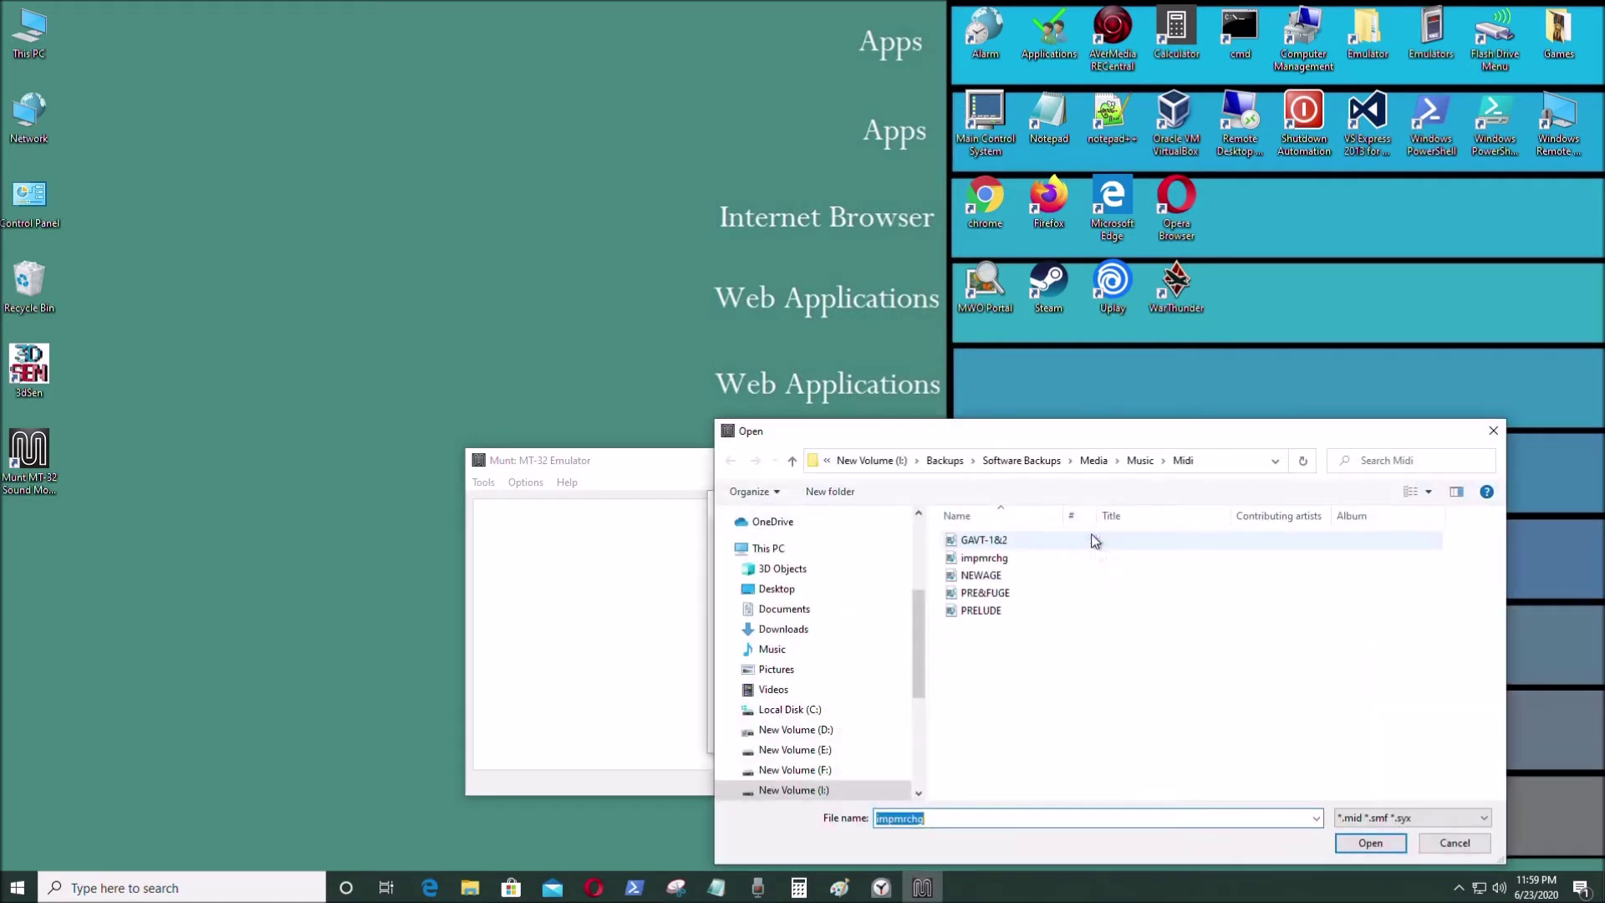
pyautogui.click(986, 592)
pyautogui.click(1369, 842)
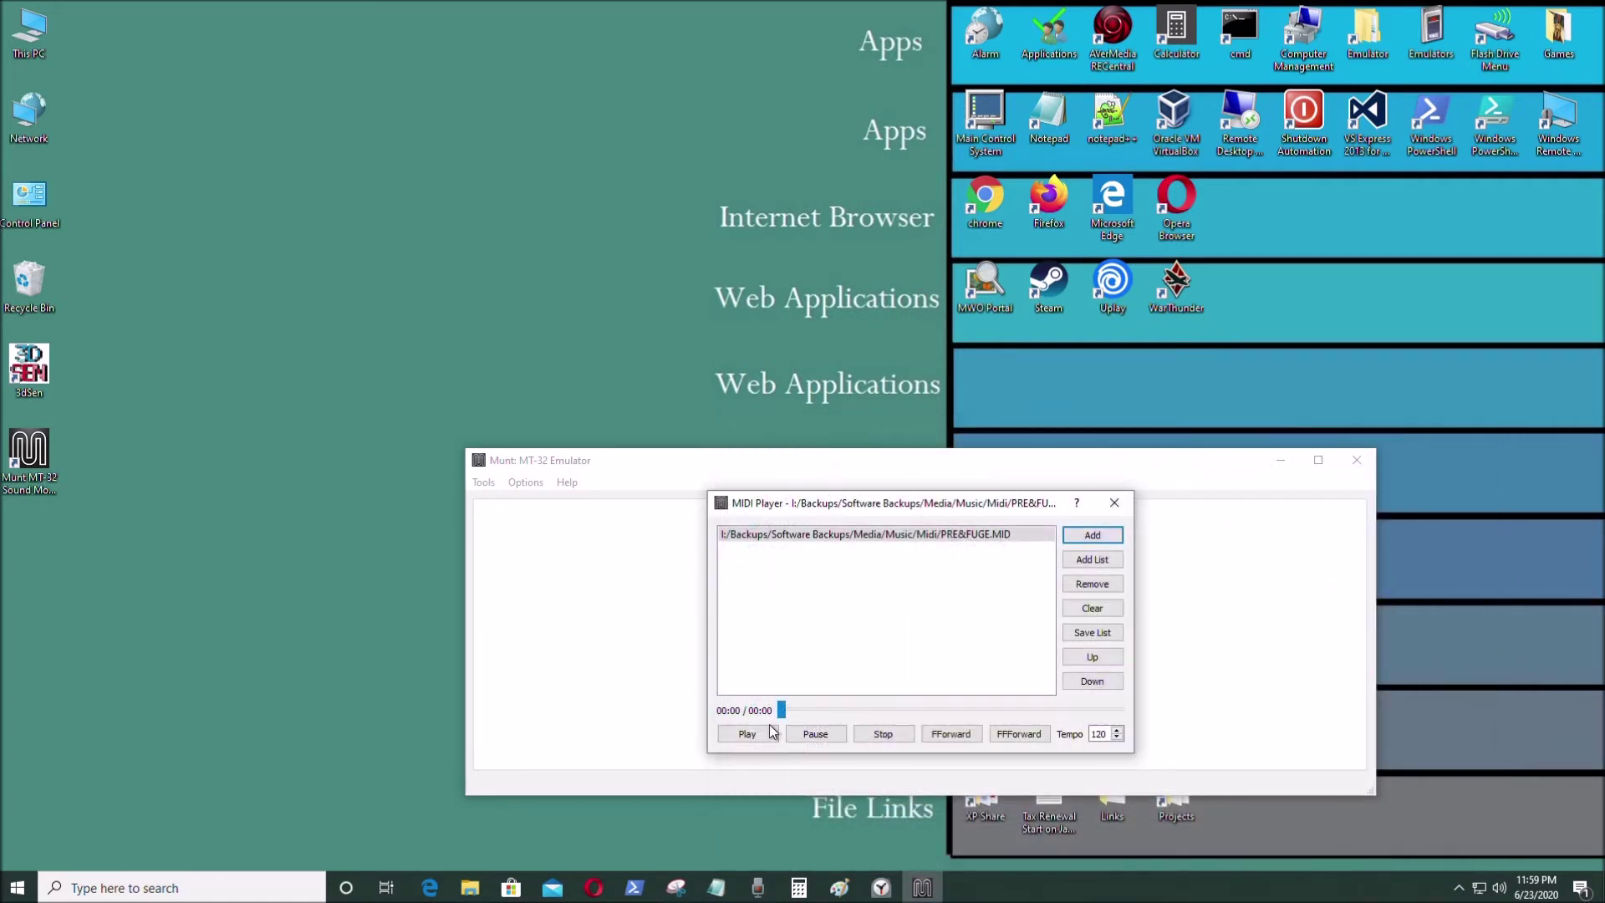
pyautogui.click(747, 734)
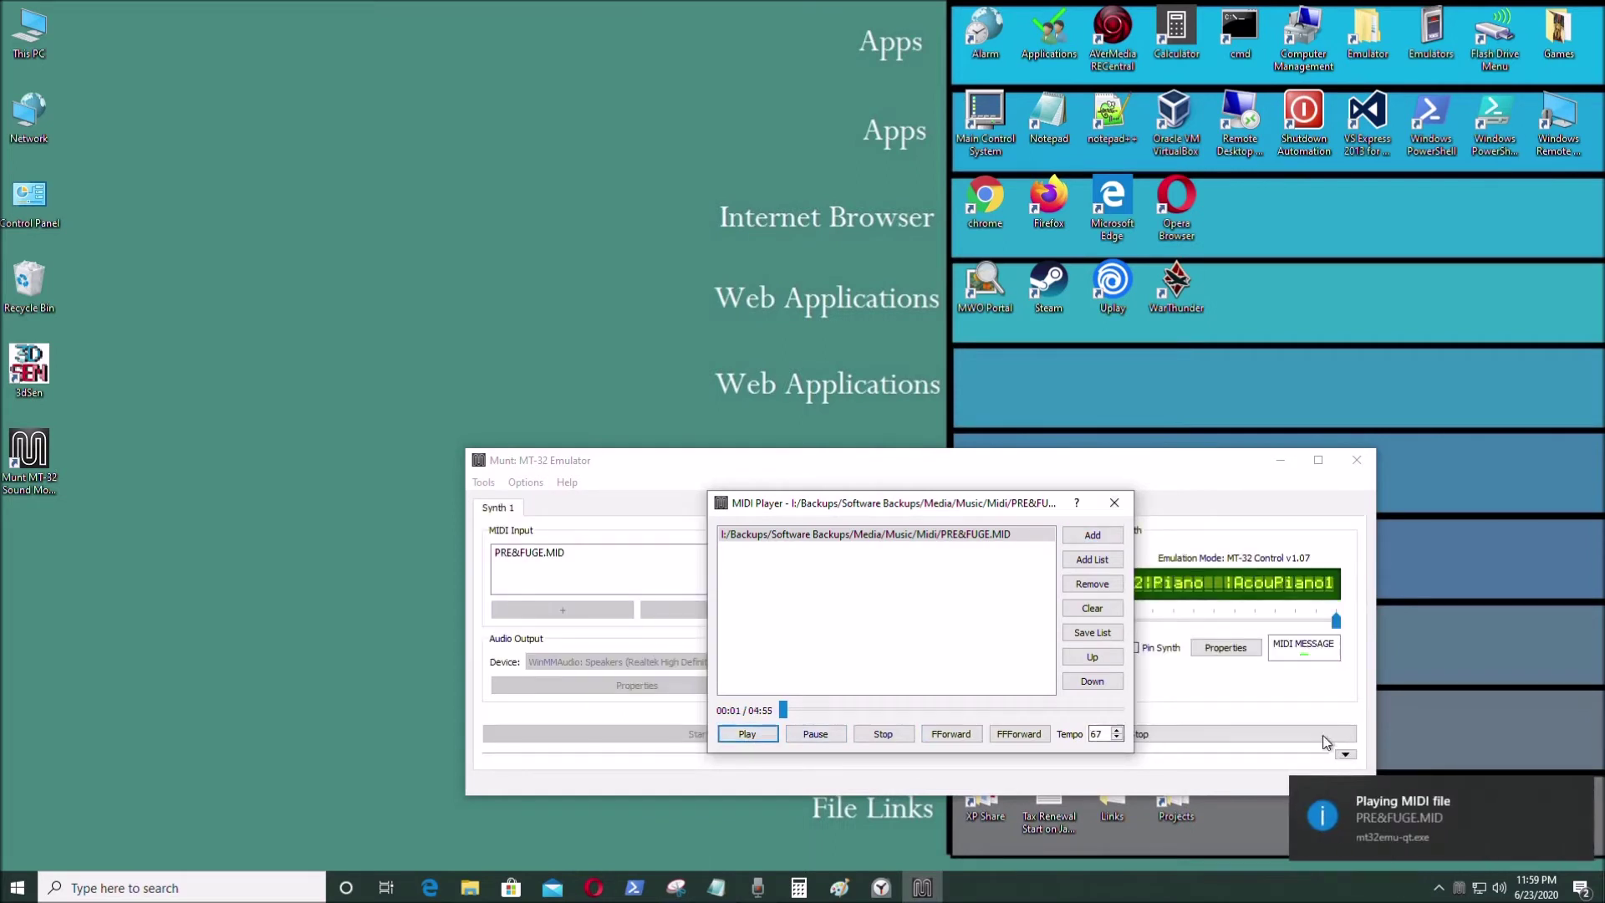
# Move the MIDI Player window clear of the main Munt window and try out its tempo control
pyautogui.moveTo(980, 504); pyautogui.dragTo(309, 537)
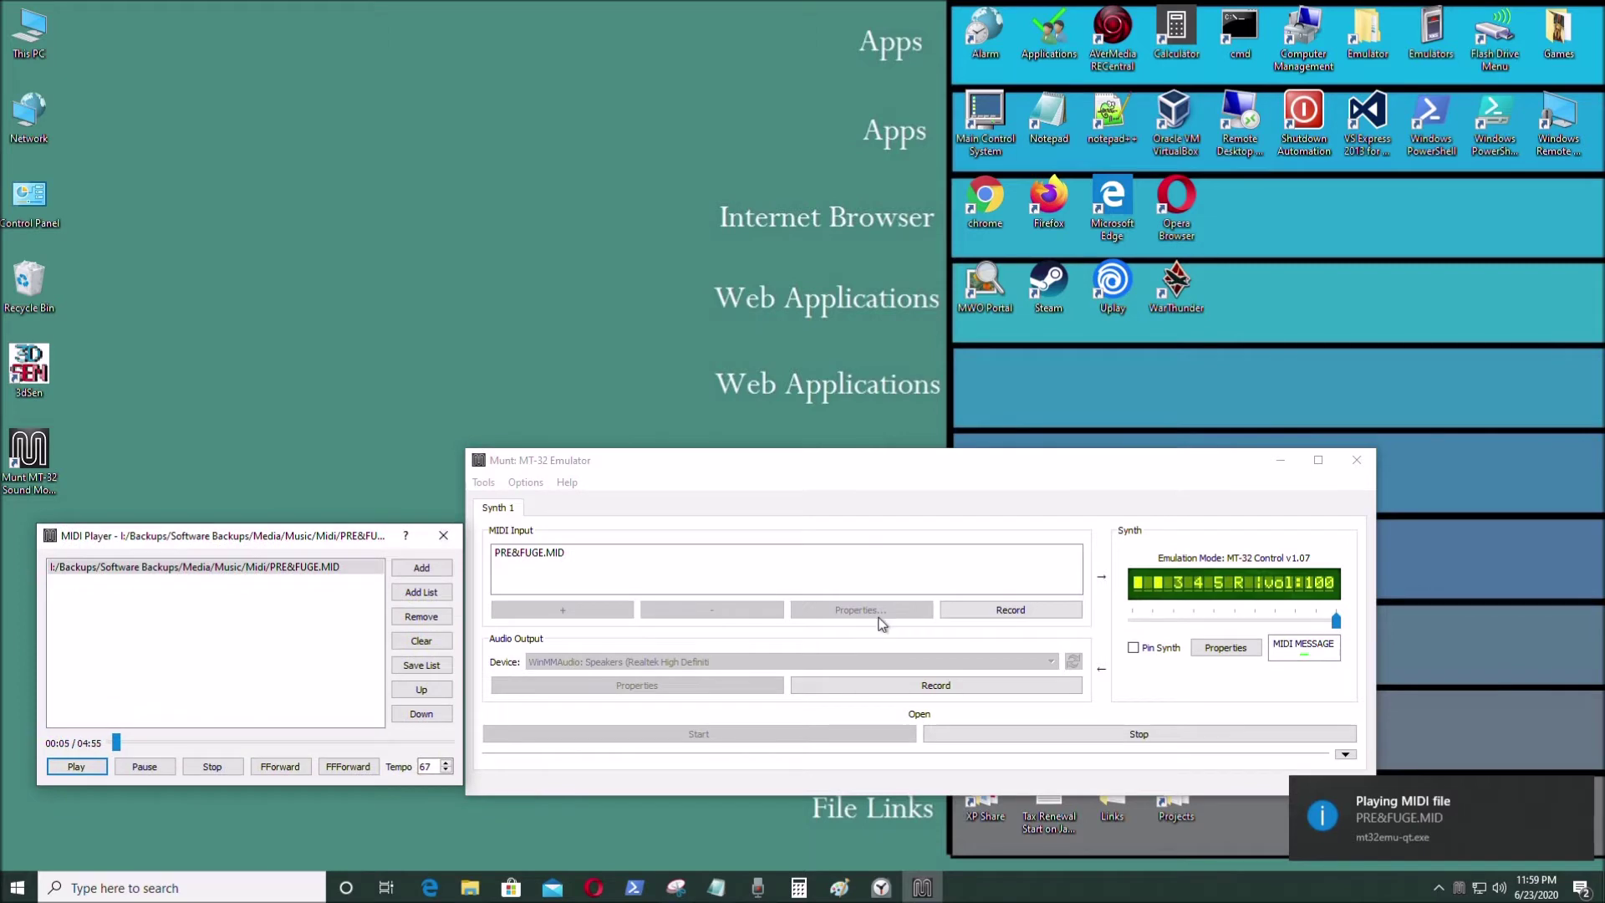
pyautogui.moveTo(215, 541); pyautogui.dragTo(923, 193)
pyautogui.click(1154, 413)
pyautogui.click(1154, 413)
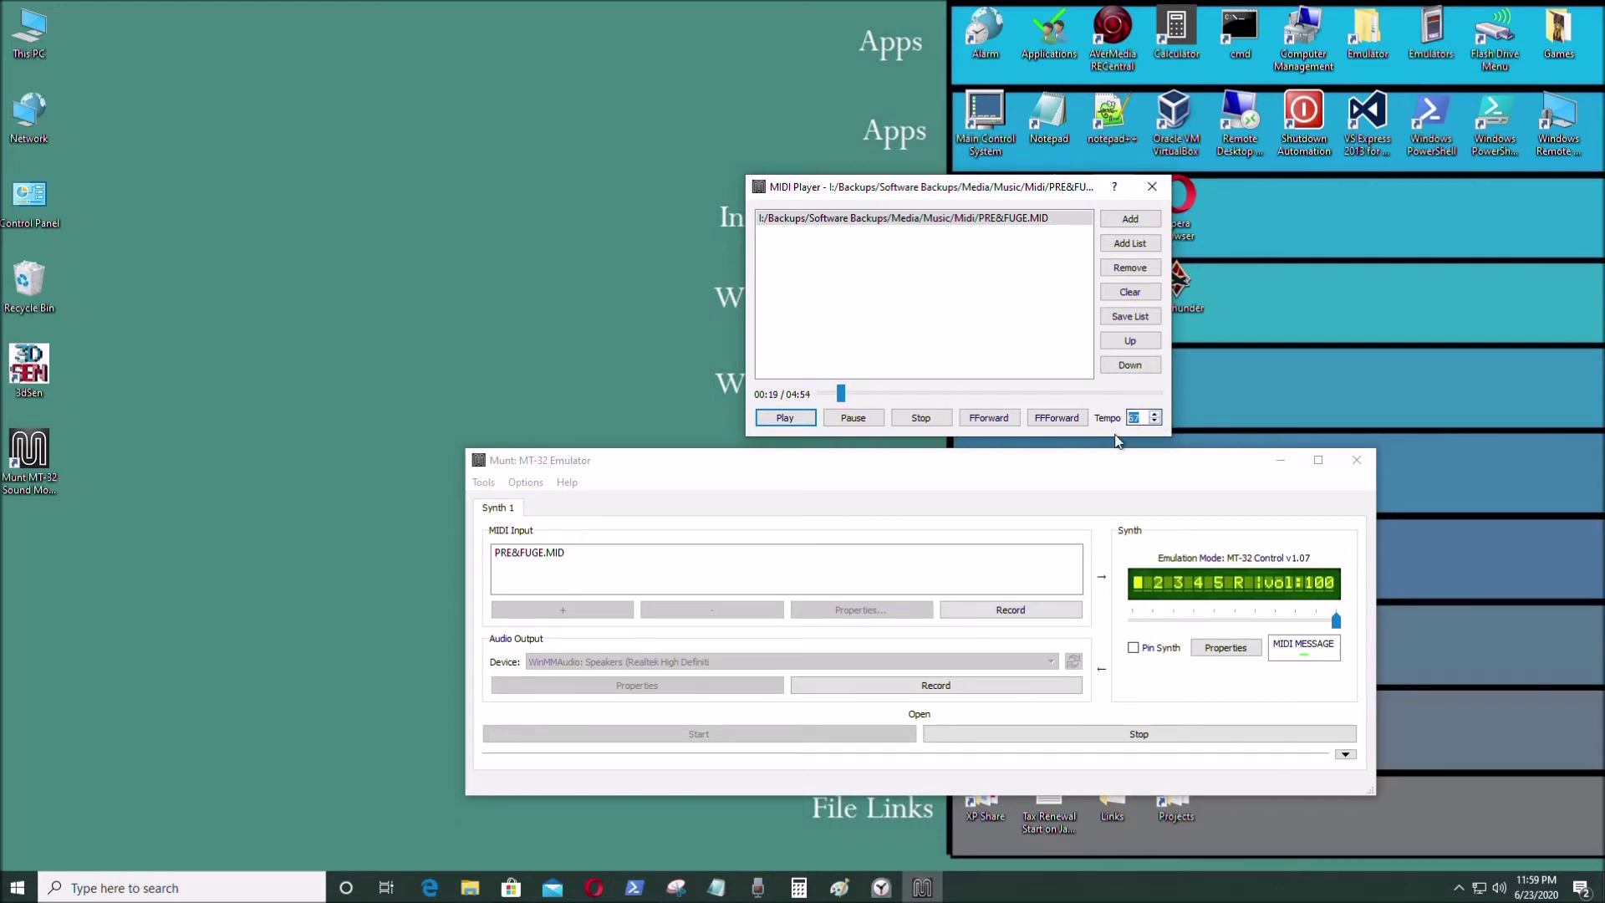
# Add GAVT-1&2 from the Midi folder to the playlist and play it in place of the current track
pyautogui.click(1144, 221)
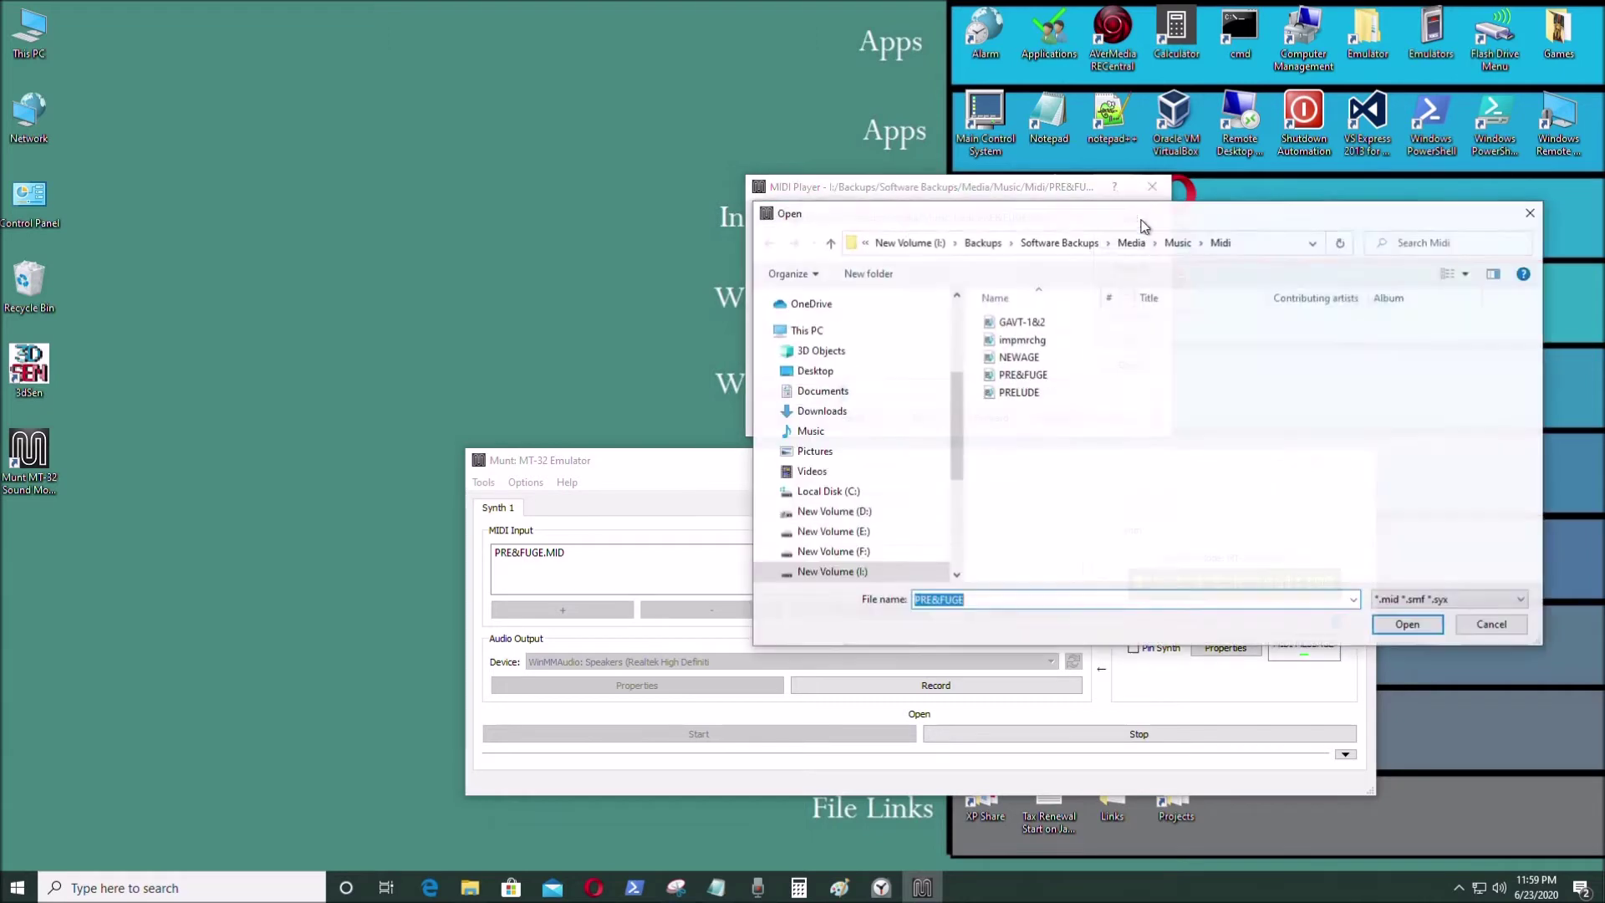
pyautogui.click(1043, 323)
pyautogui.click(1404, 624)
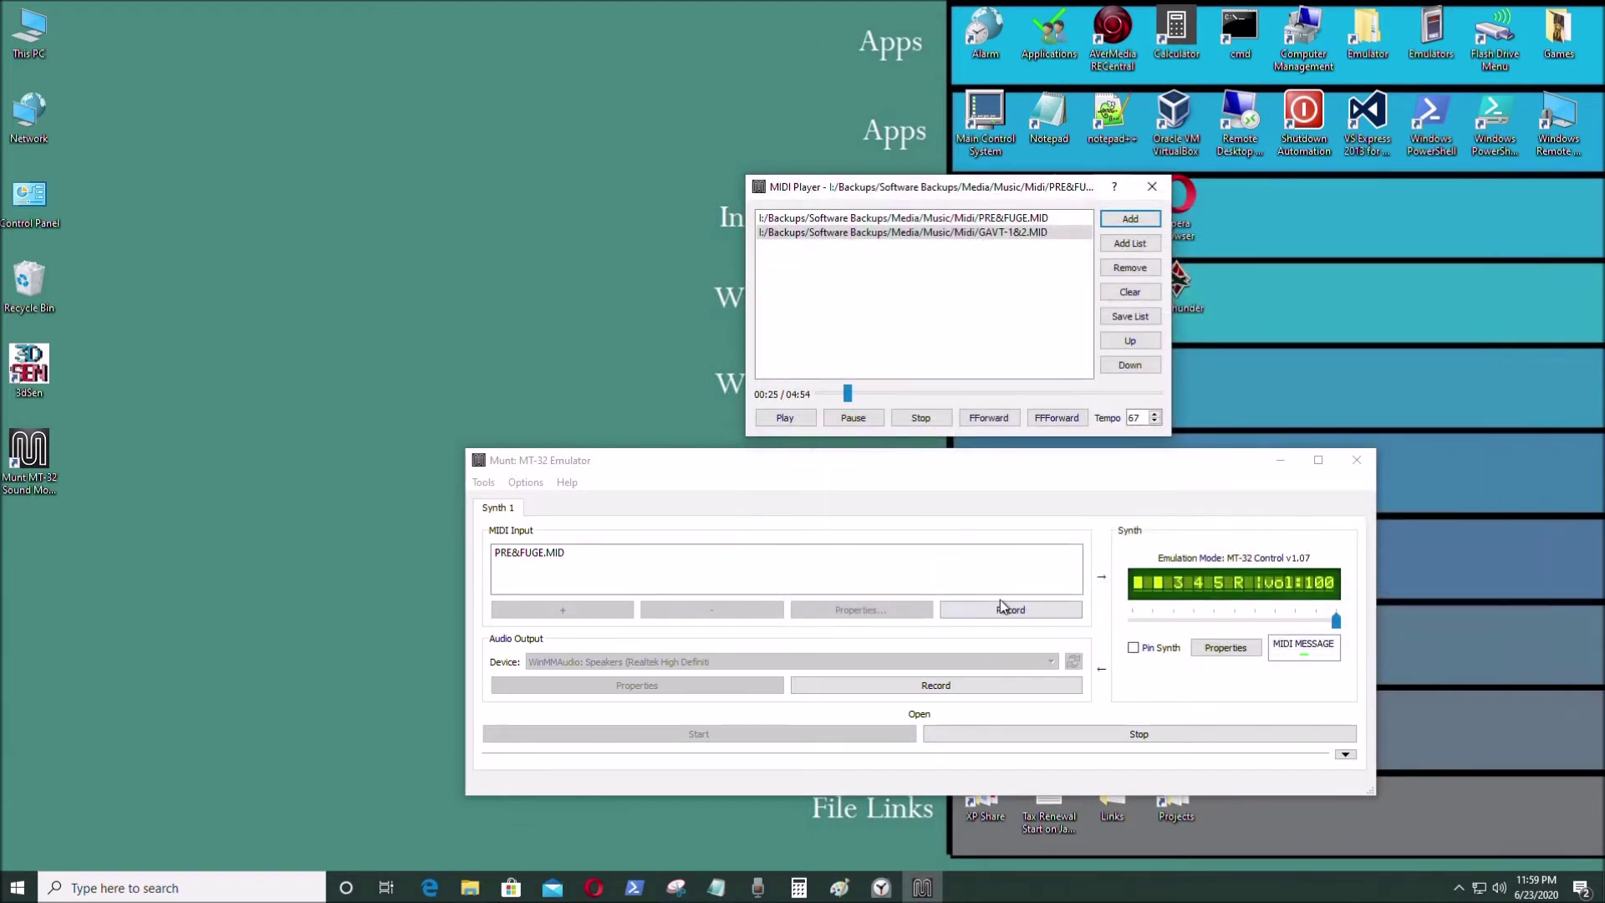
pyautogui.click(920, 417)
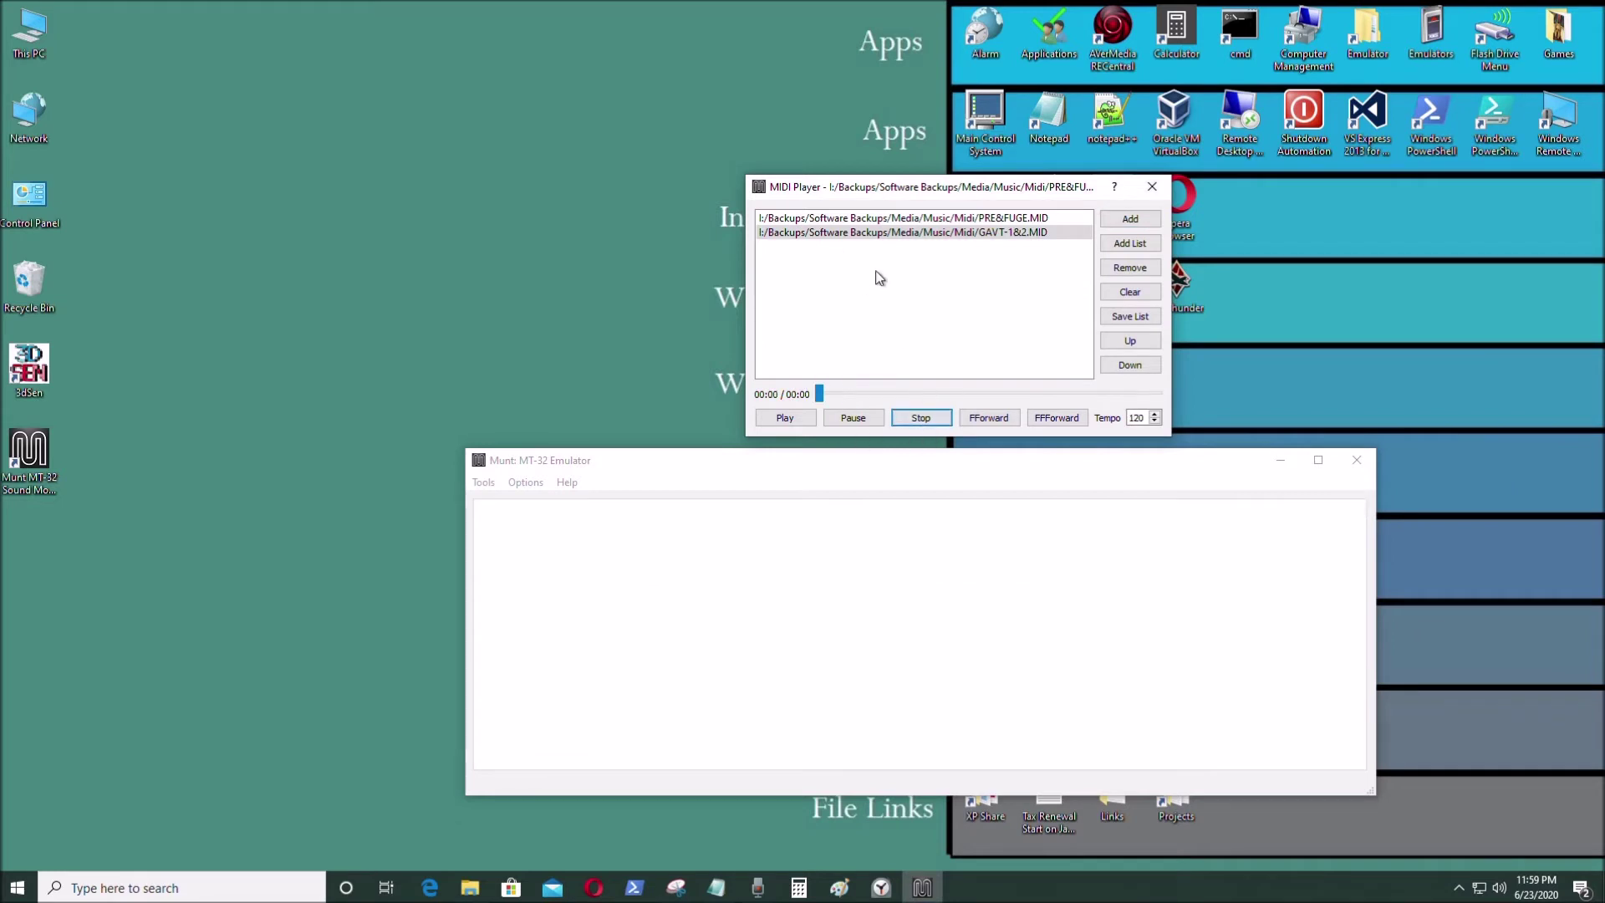
pyautogui.doubleClick(917, 234)
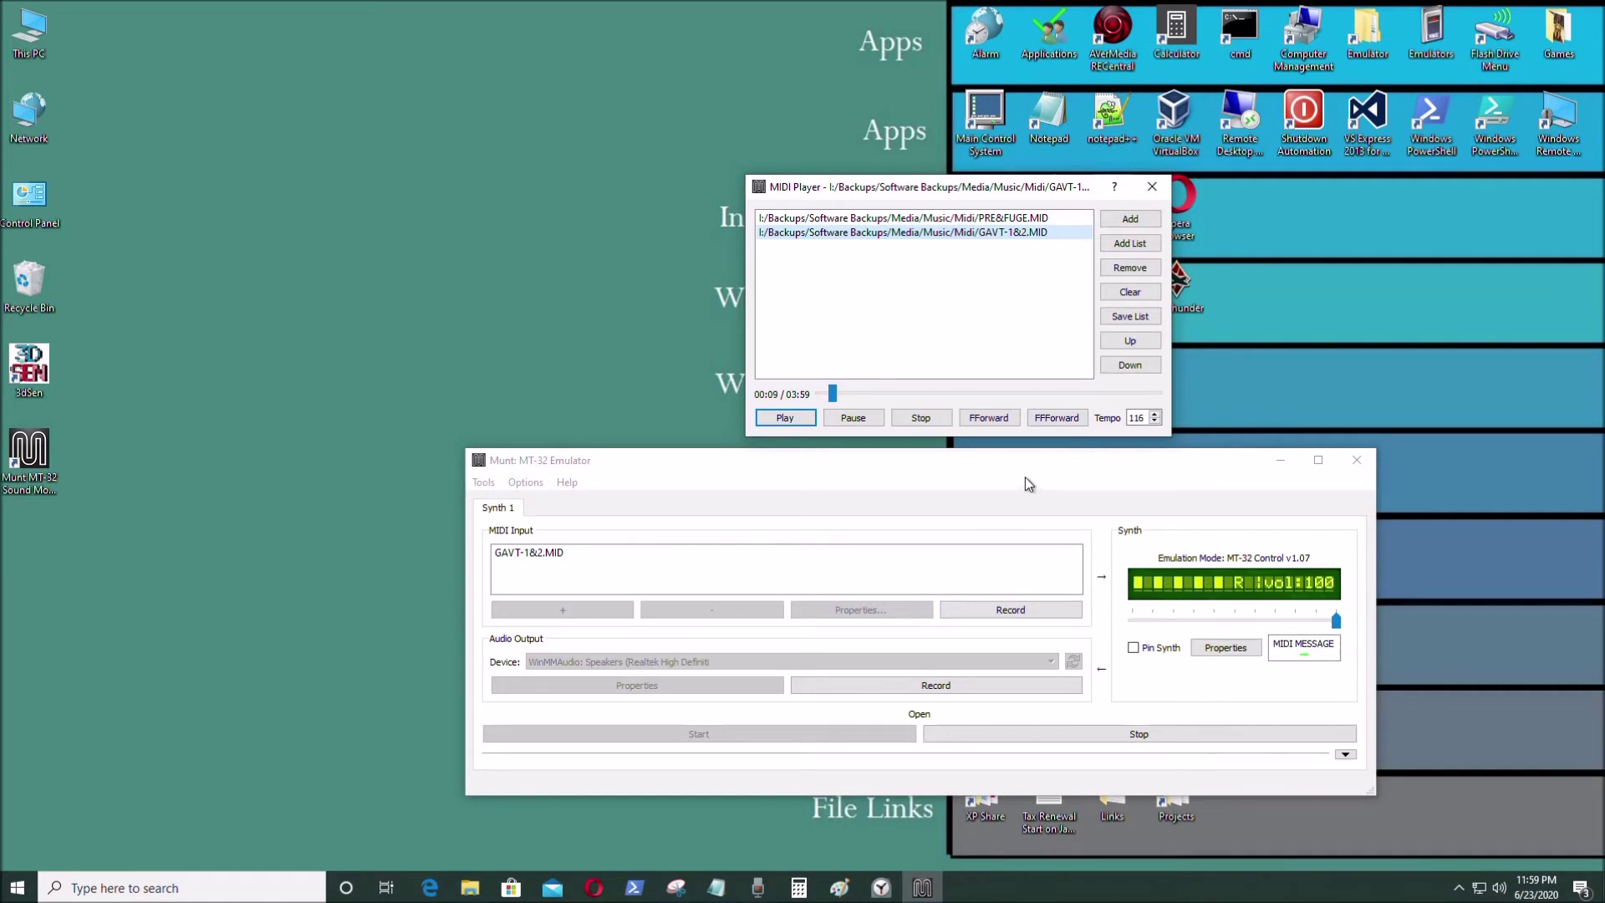
# Stop playback and close the MIDI player, moving the Munt window clear of the desktop shortcuts
pyautogui.click(928, 422)
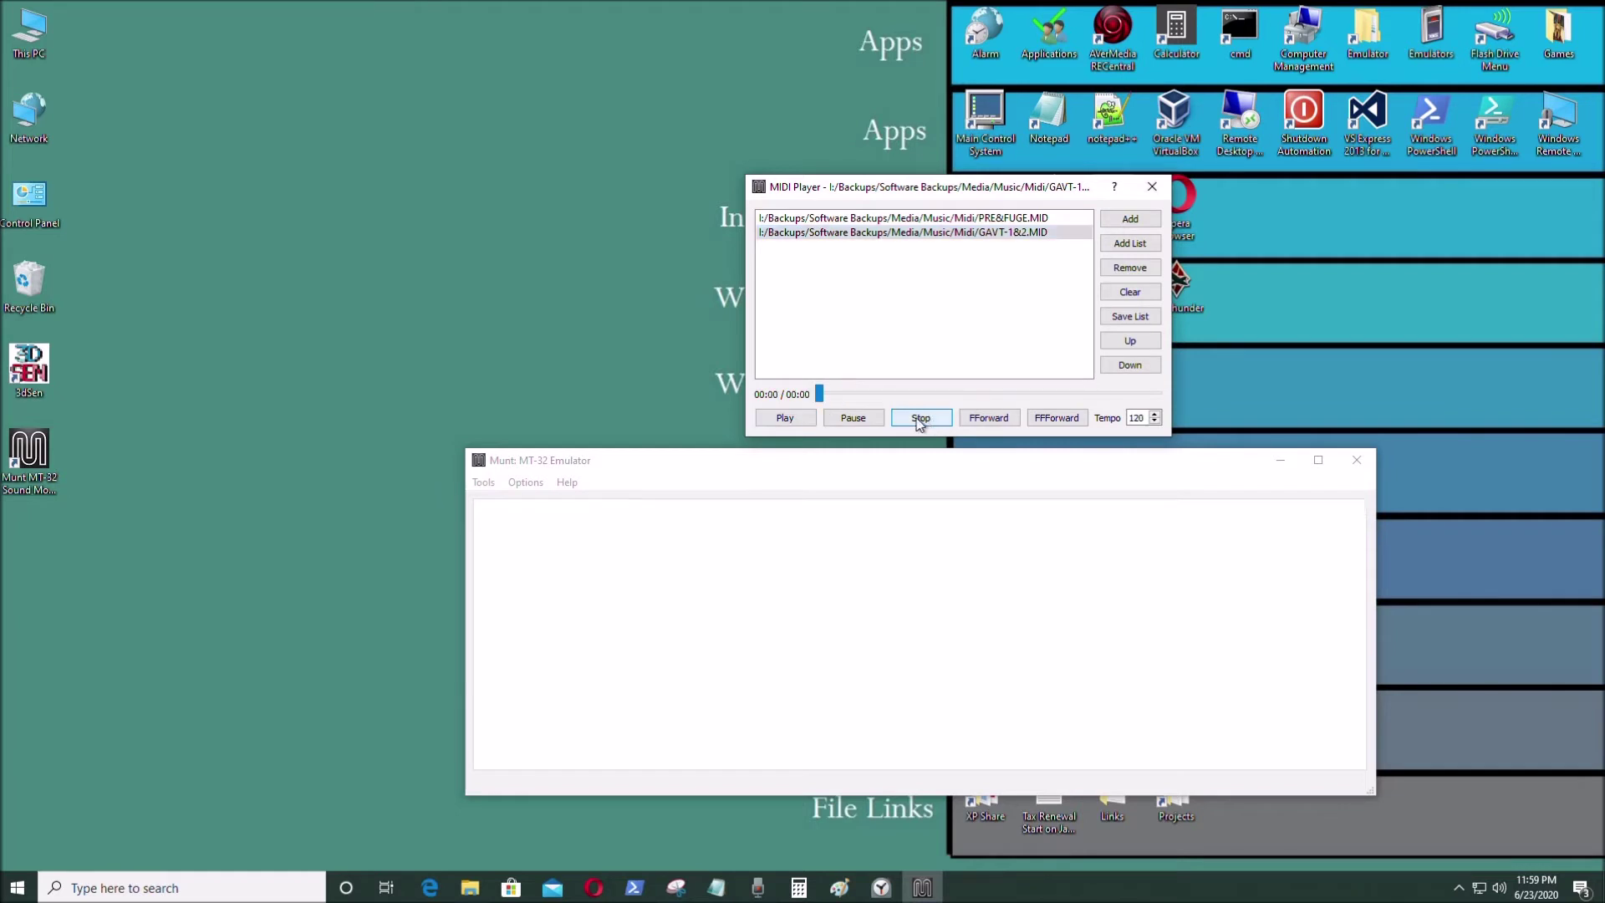
pyautogui.click(1153, 186)
pyautogui.moveTo(1028, 461); pyautogui.dragTo(585, 531)
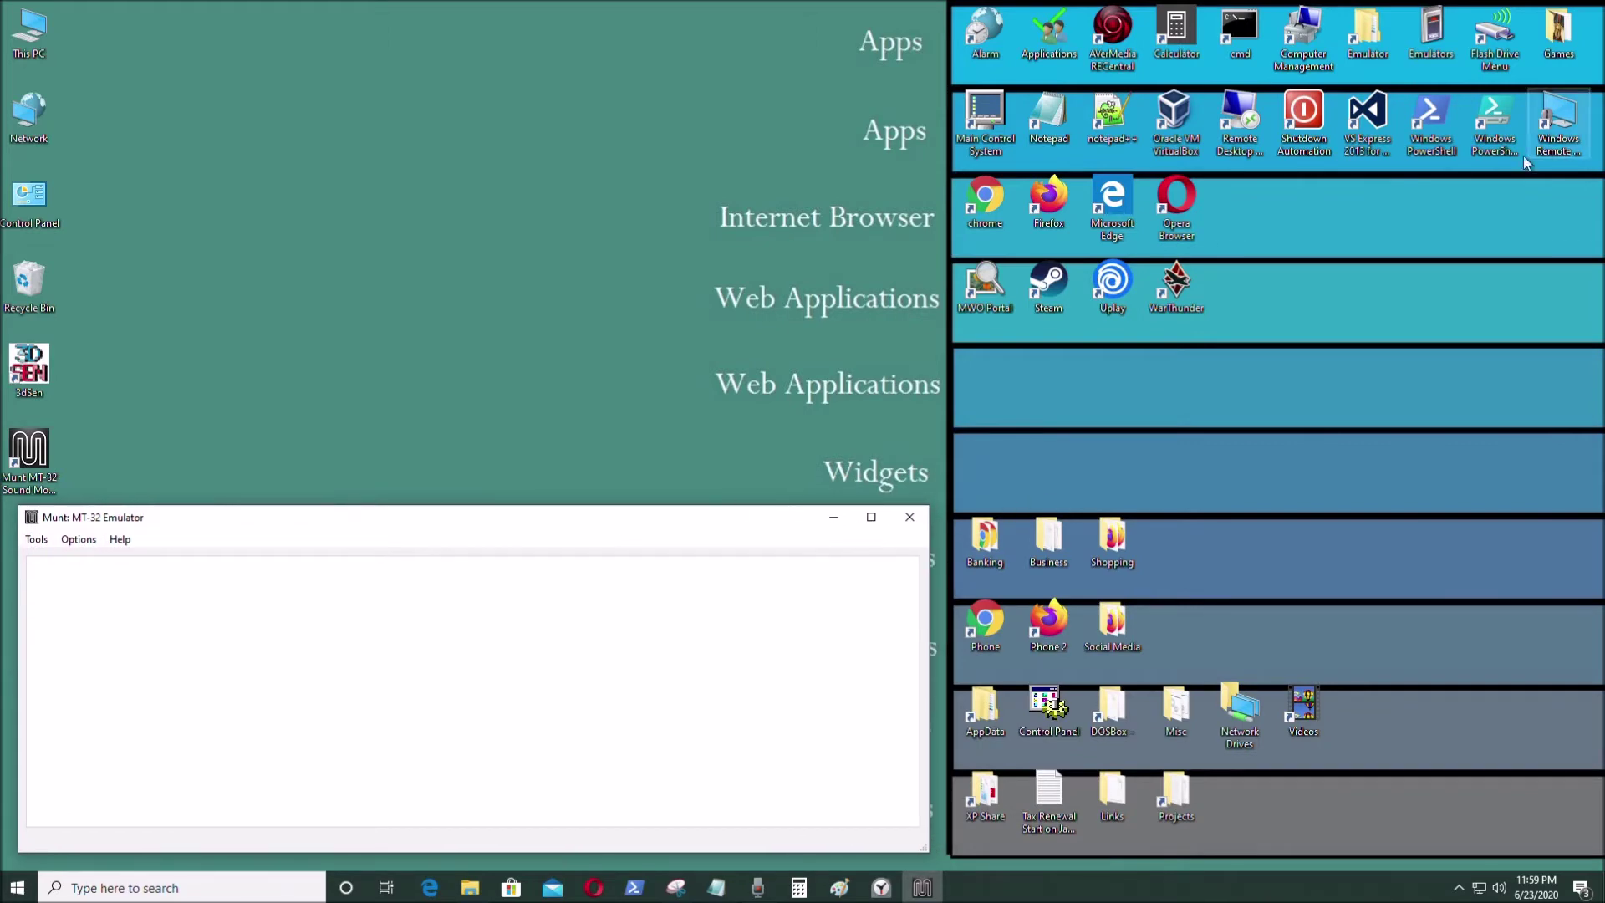
# Launch DOSBox 0.74WC from the Emulators desktop folder and switch it from full screen to windowed mode
pyautogui.doubleClick(1433, 42)
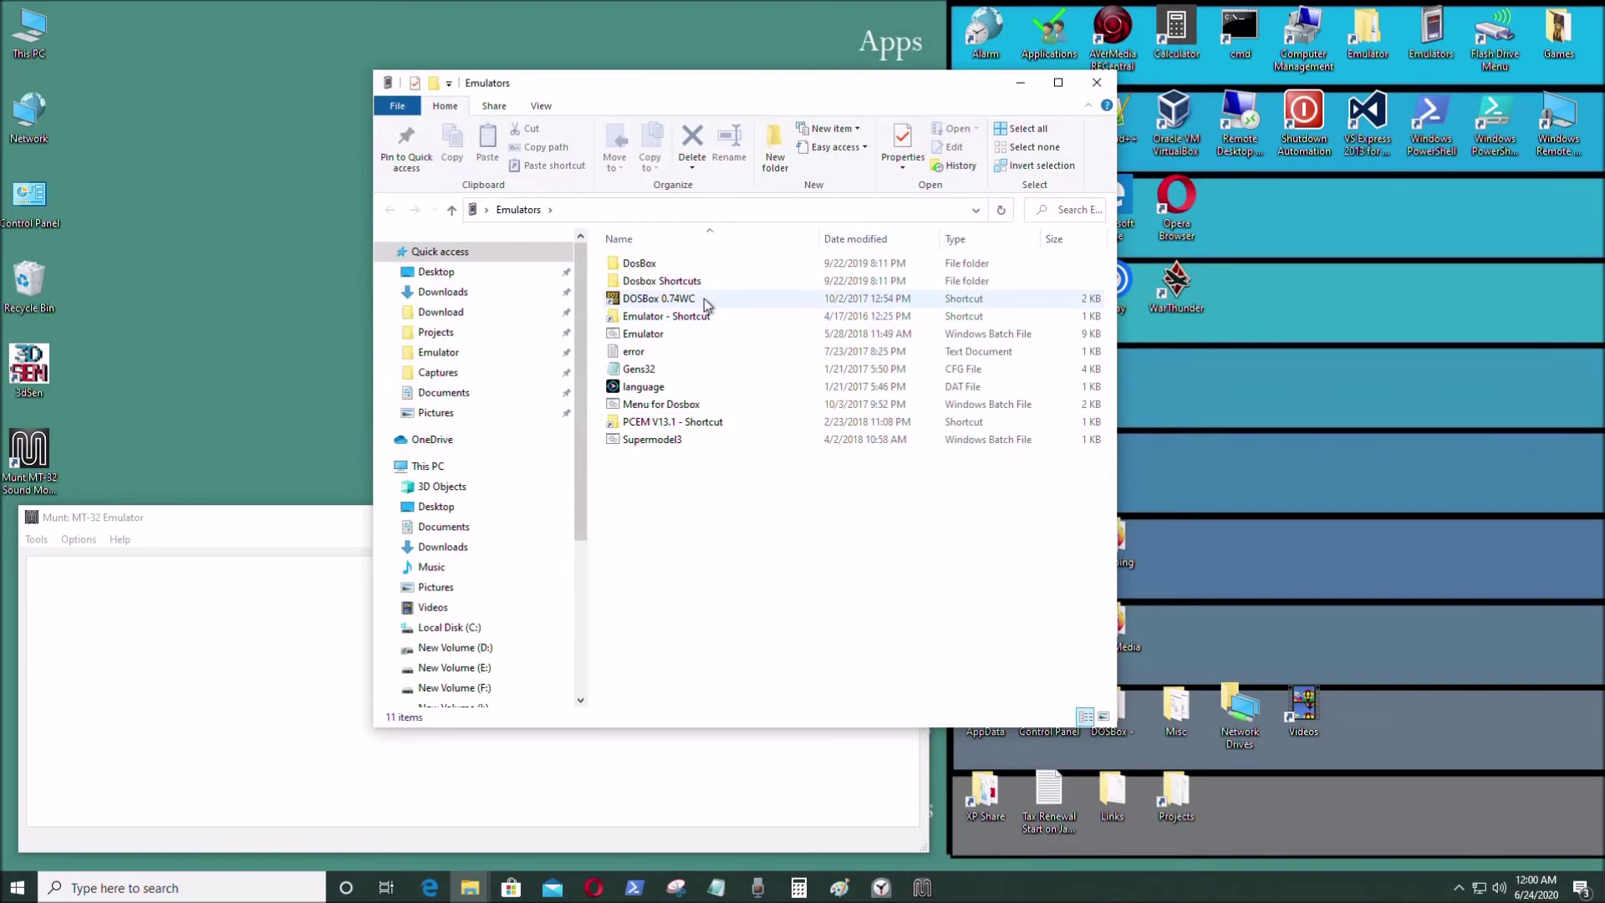
pyautogui.doubleClick(705, 299)
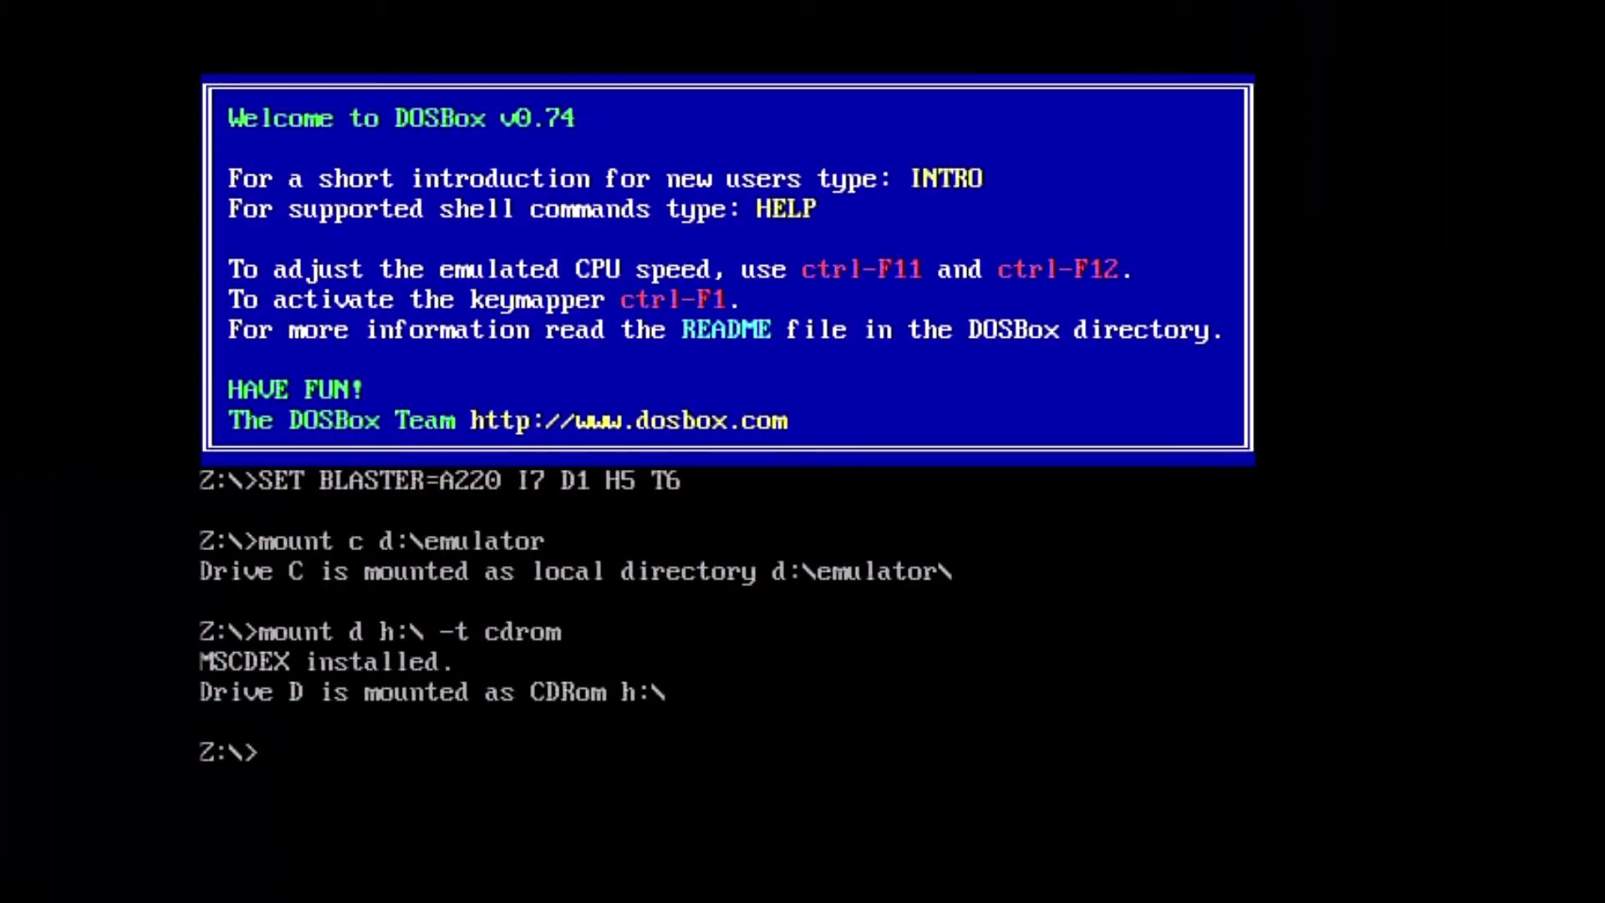
pyautogui.hotkey('alt', 'Return')
# Minimize the DOSBox Status Window and the Emulators folder, and move the DOSBox window away from Munt
pyautogui.moveTo(541, 77); pyautogui.dragTo(1222, 46)
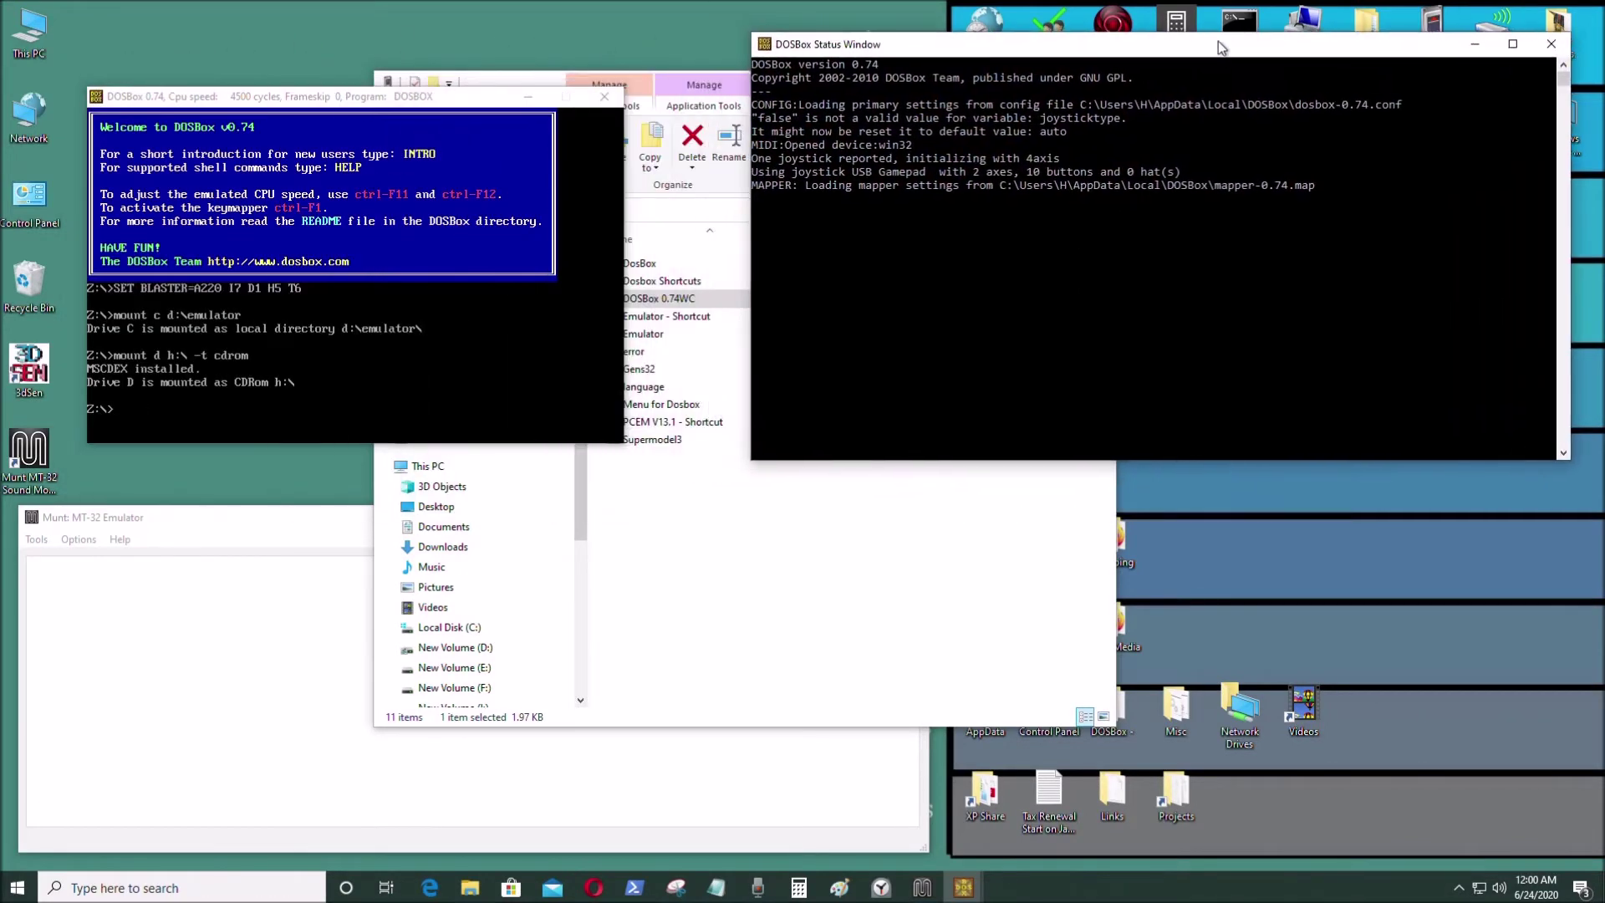
pyautogui.click(1474, 44)
pyautogui.moveTo(366, 101); pyautogui.dragTo(1320, 80)
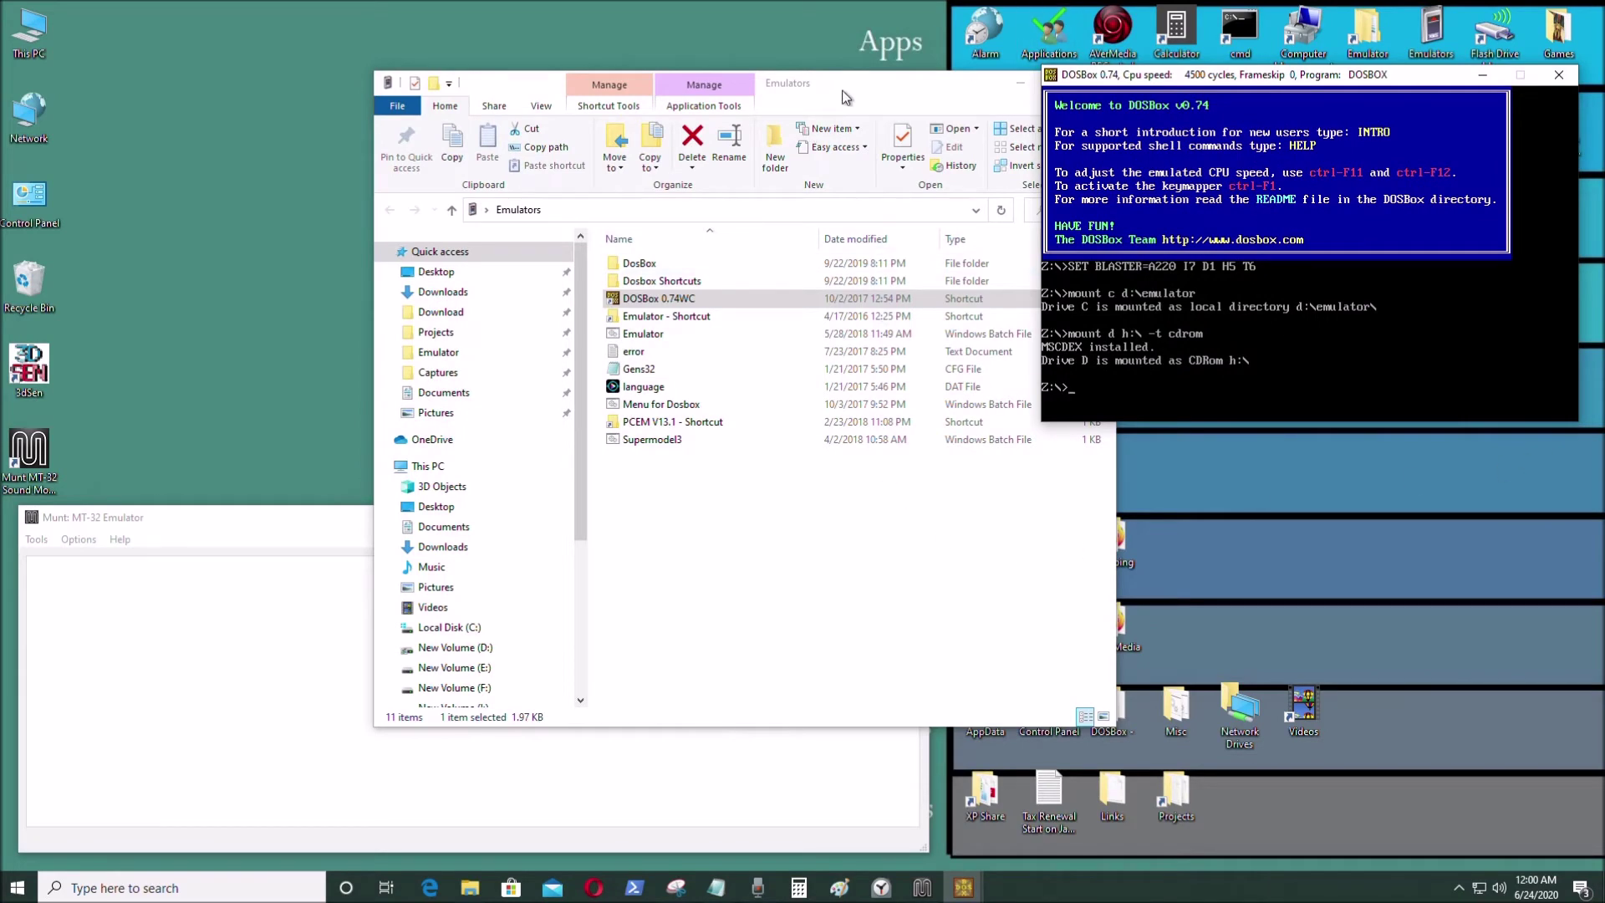
pyautogui.moveTo(843, 91); pyautogui.dragTo(521, 74)
pyautogui.click(709, 78)
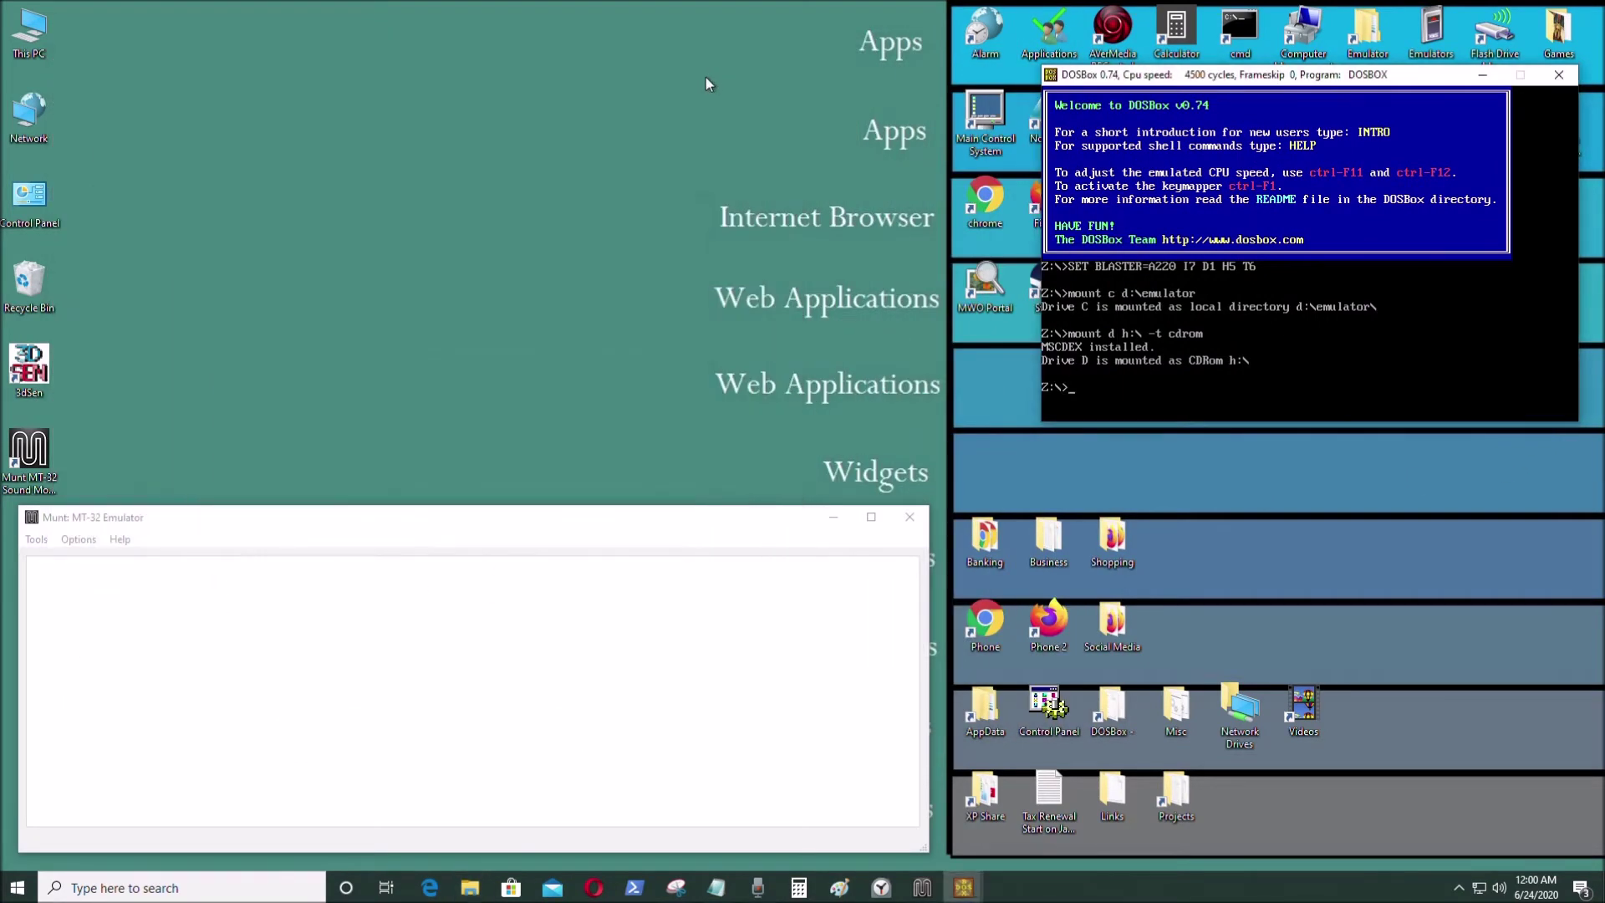
# Bring up the Munt Tutorial notes at the MIDI device ID instructions and place them beside the DOSBox window
pyautogui.click(716, 887)
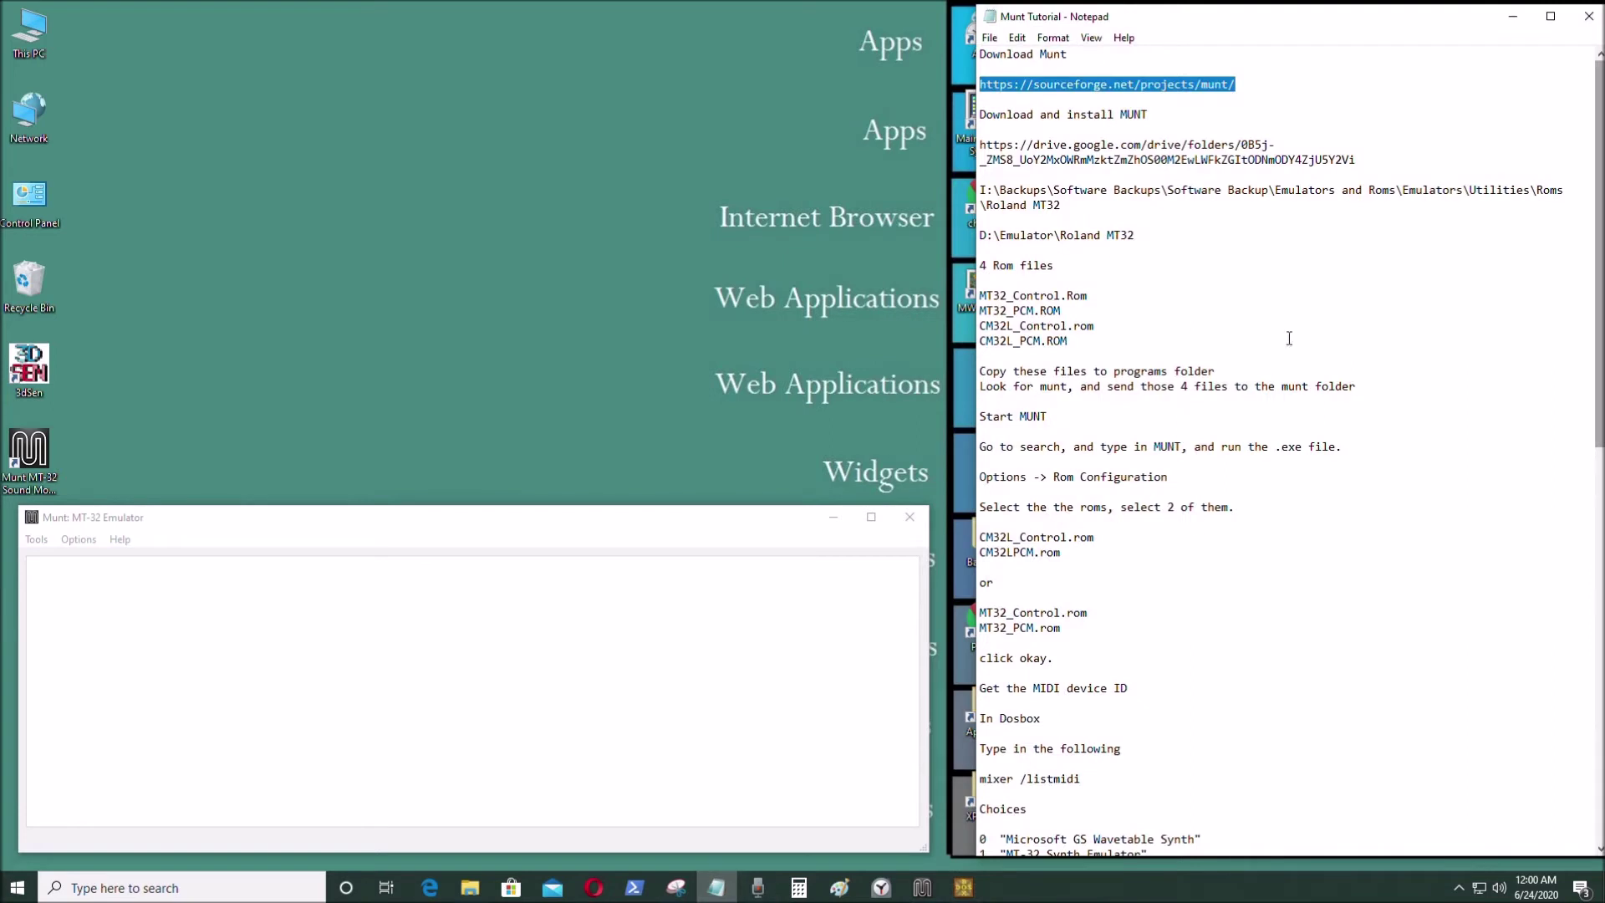
pyautogui.scroll(-2, 1236, 227)
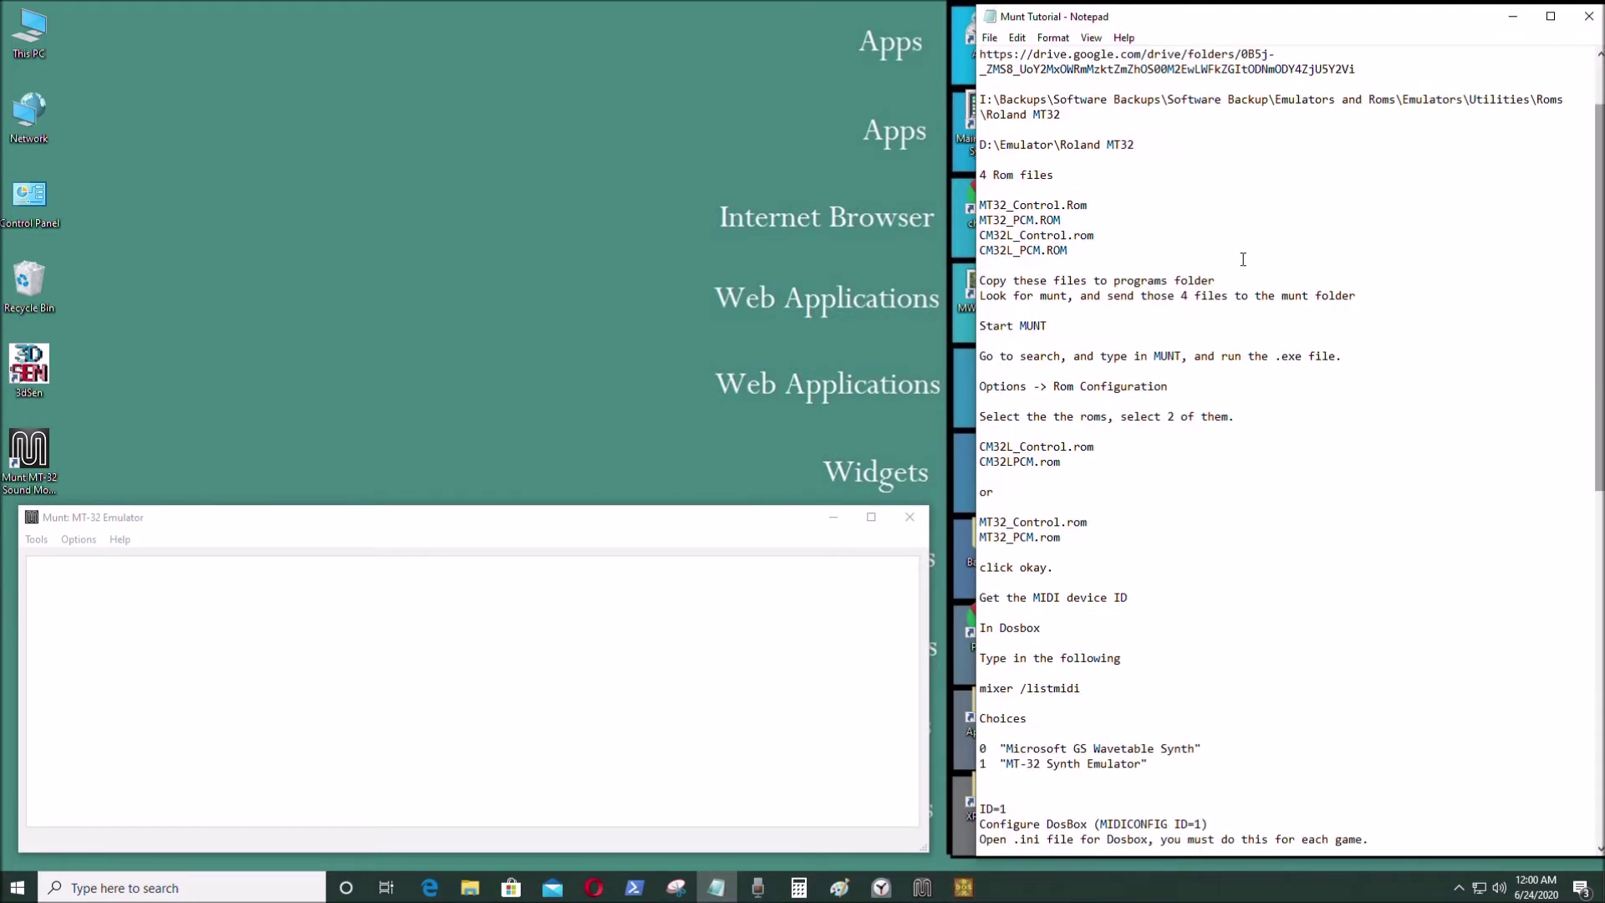
pyautogui.scroll(-6, 1287, 324)
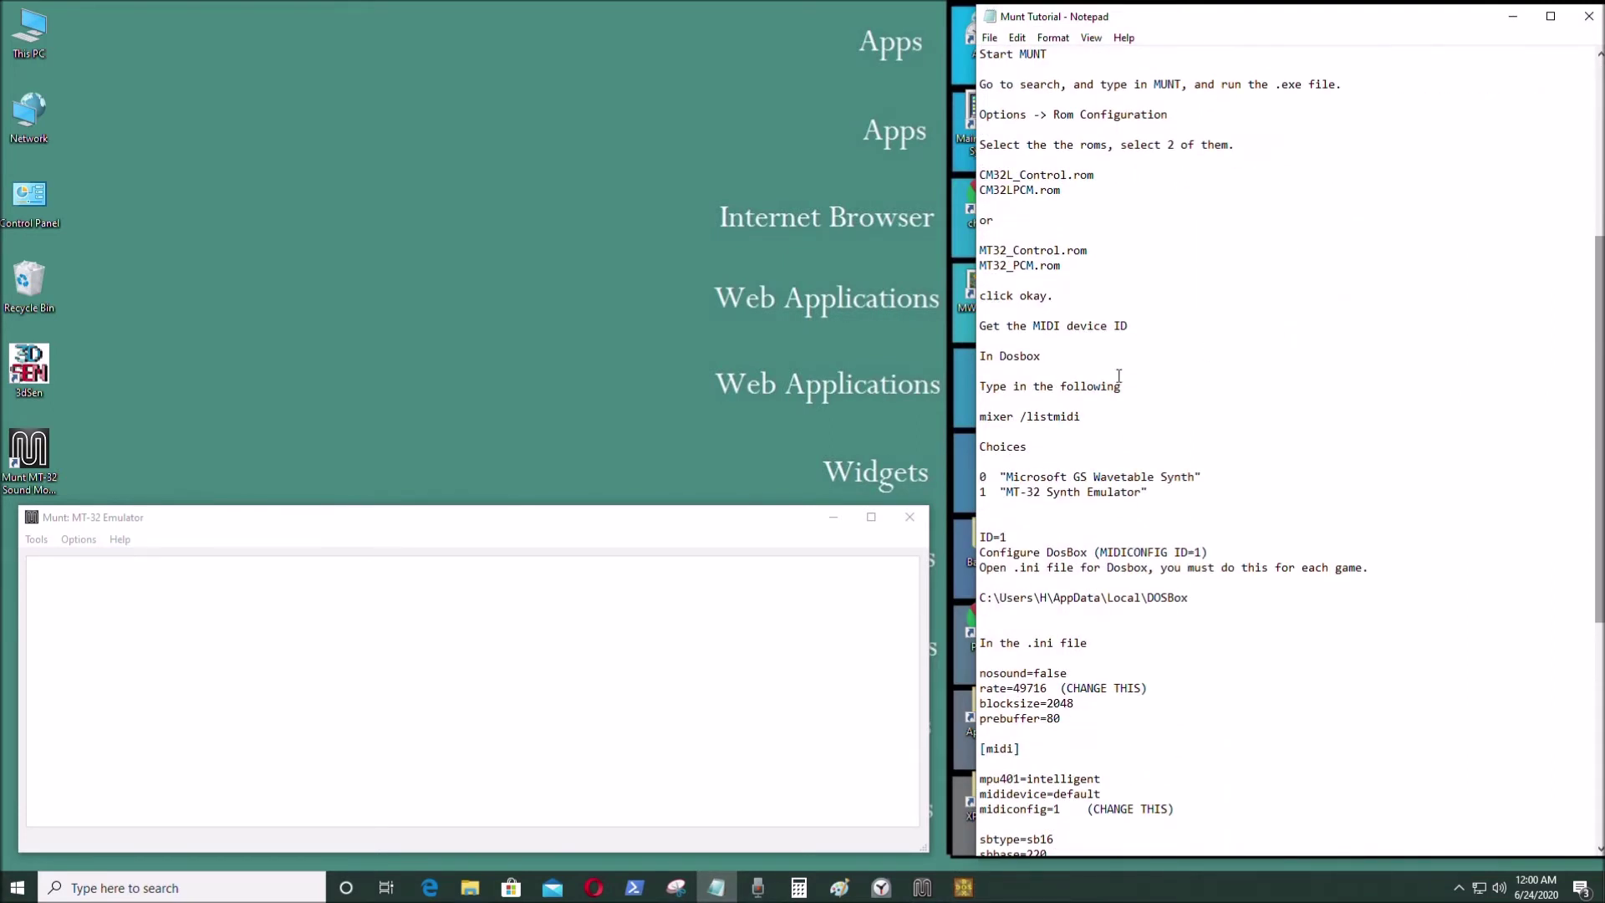
pyautogui.moveTo(1325, 18); pyautogui.dragTo(646, 29)
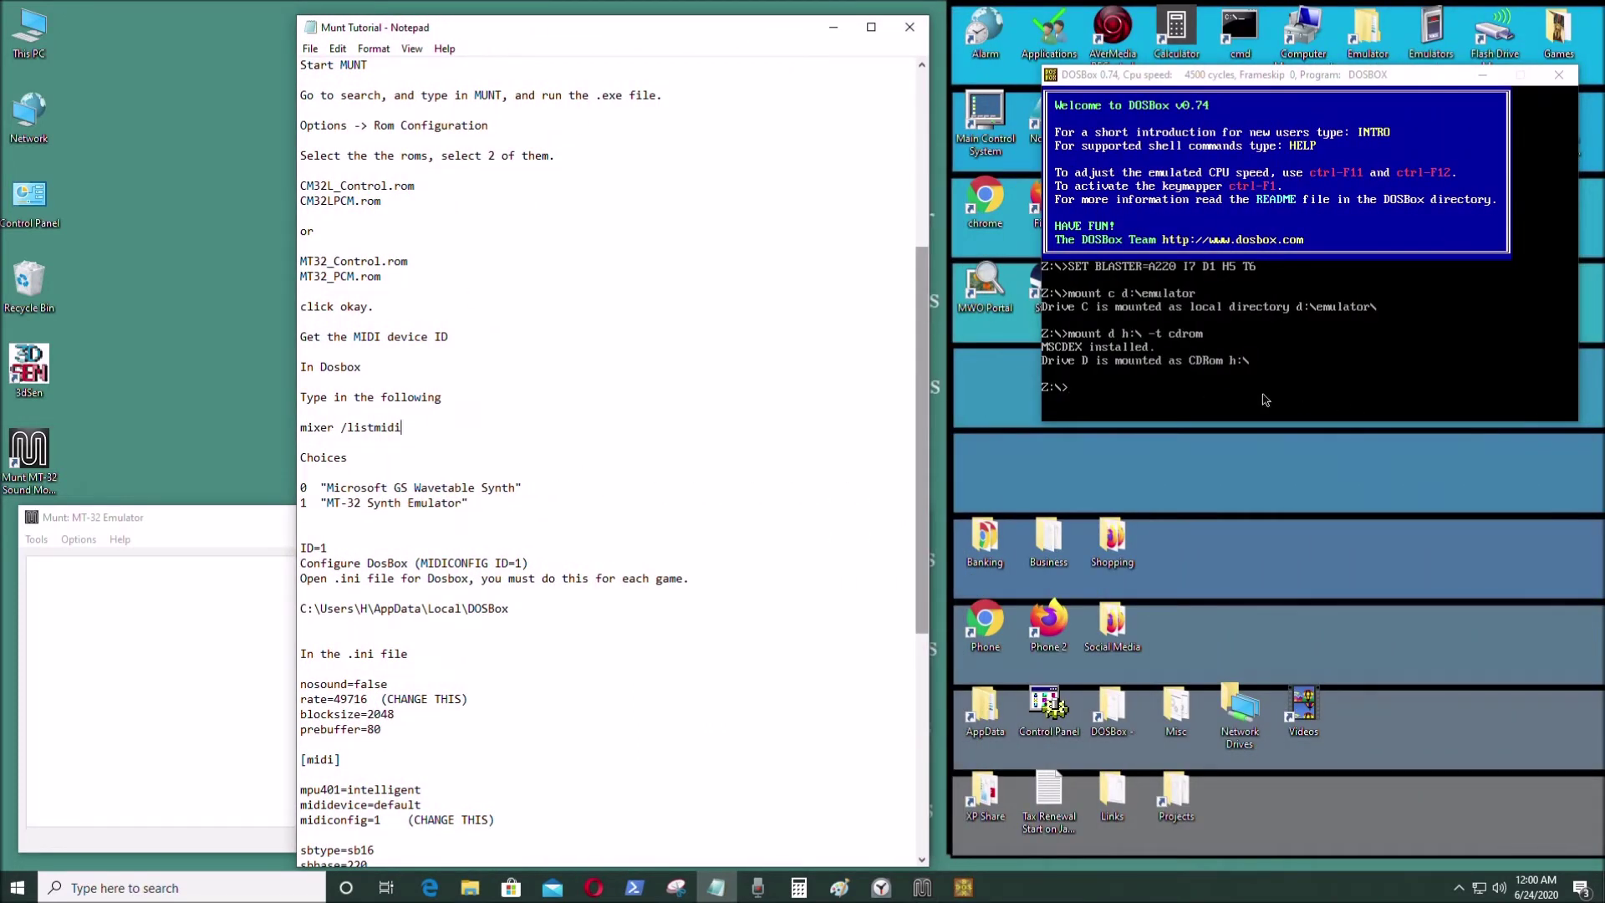
# Run mixer /listmidi in DOSBox to list the MIDI device IDs, and close DOSBox
pyautogui.write('mi')
pyautogui.click(1230, 393)
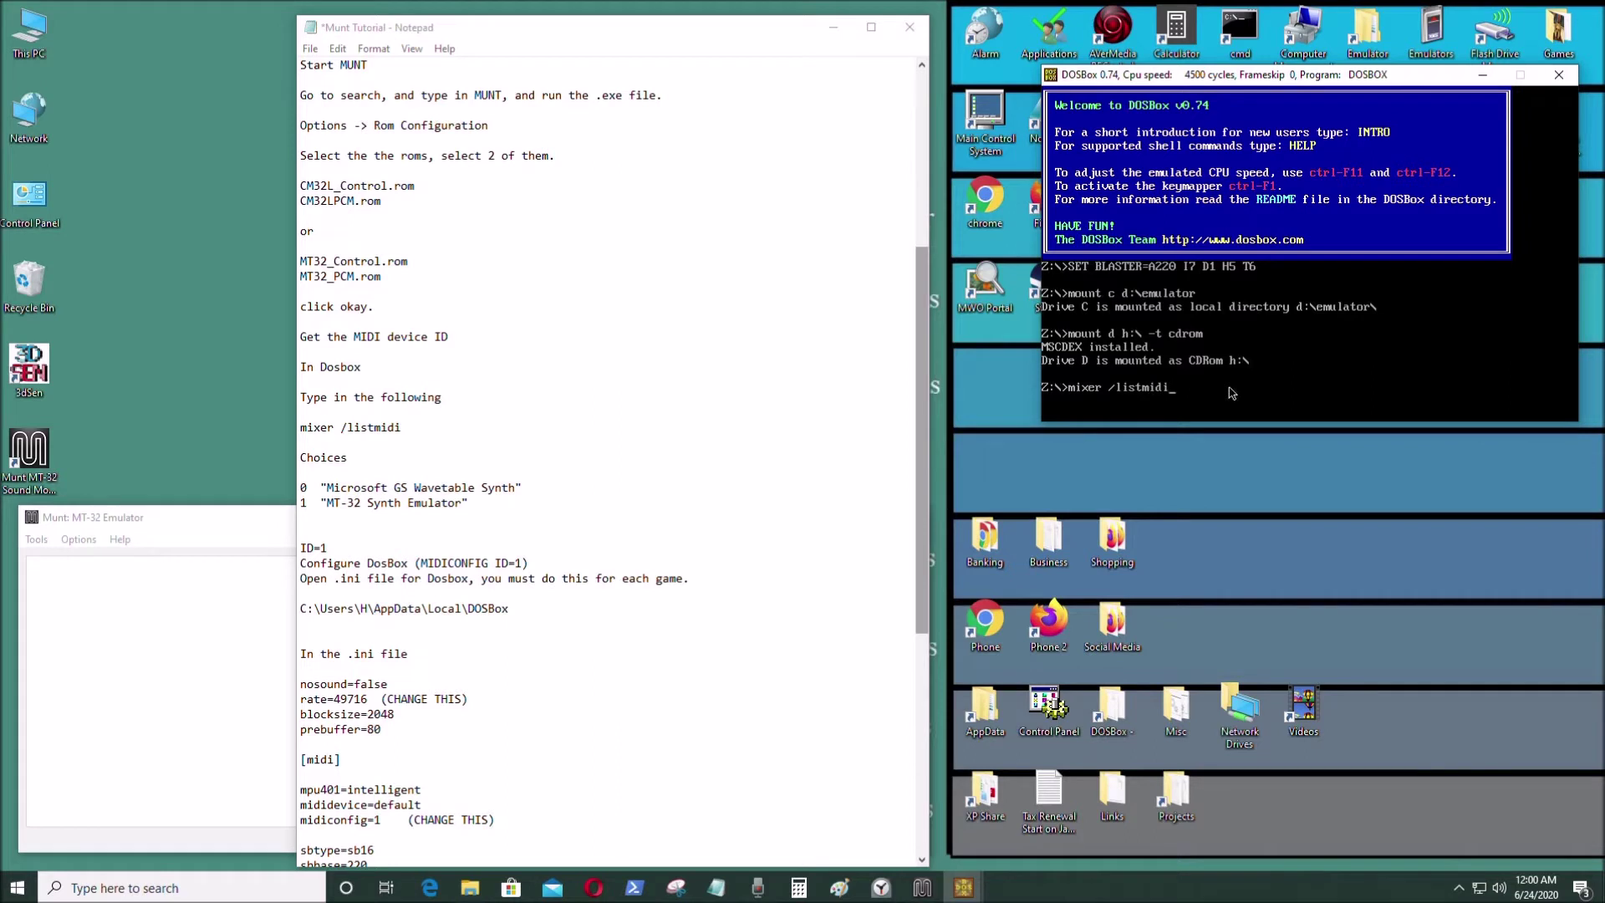
pyautogui.press('Return')
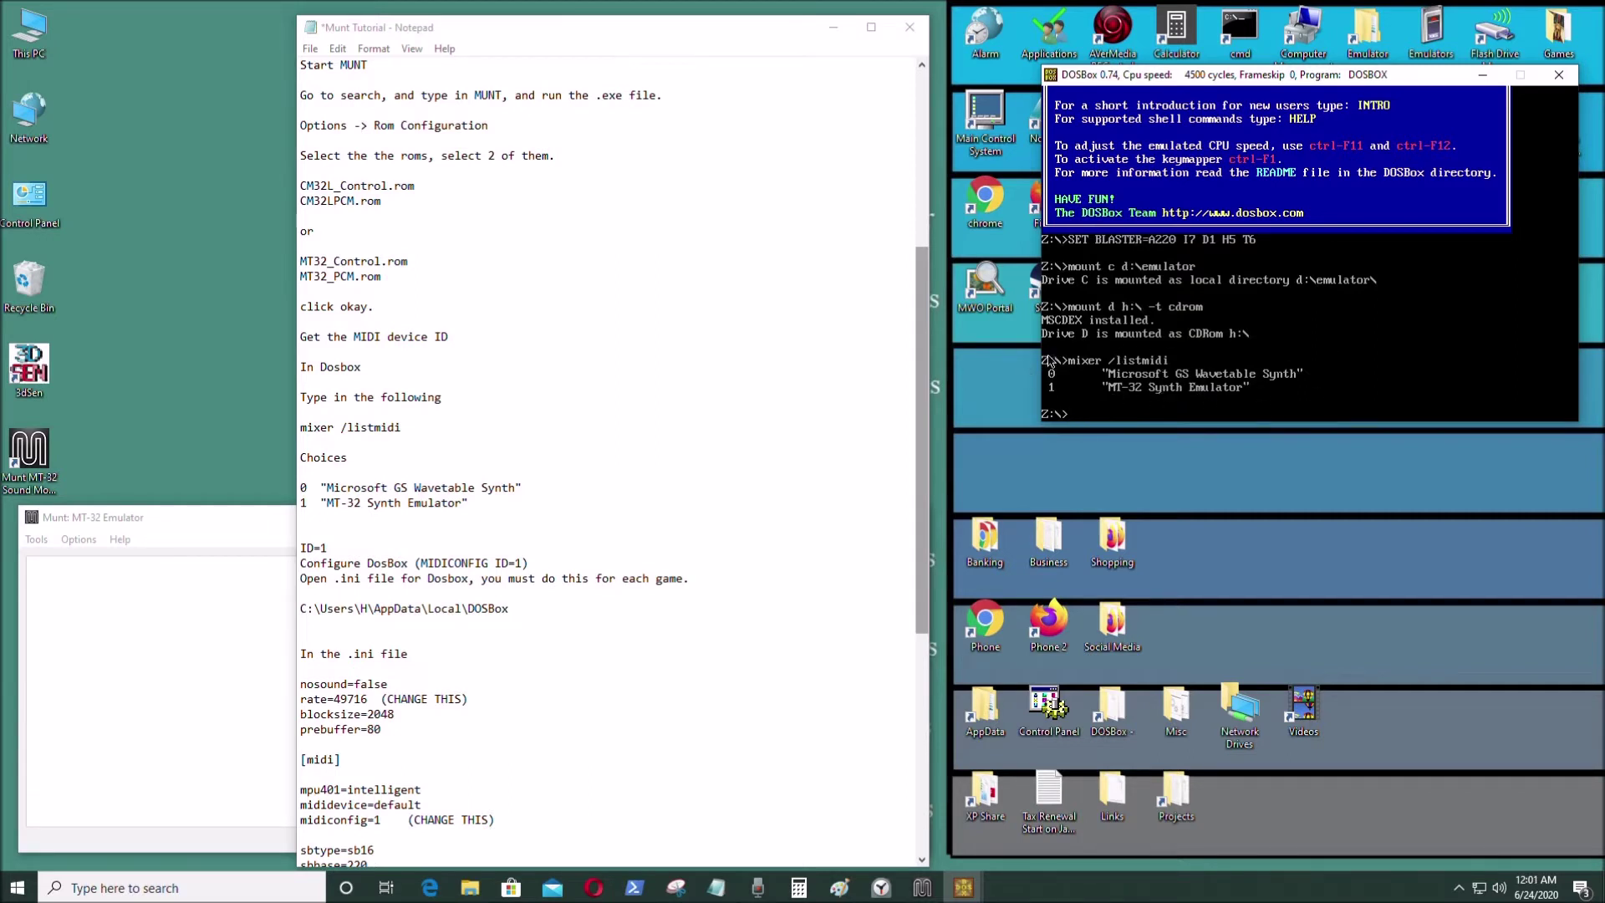
pyautogui.click(1559, 75)
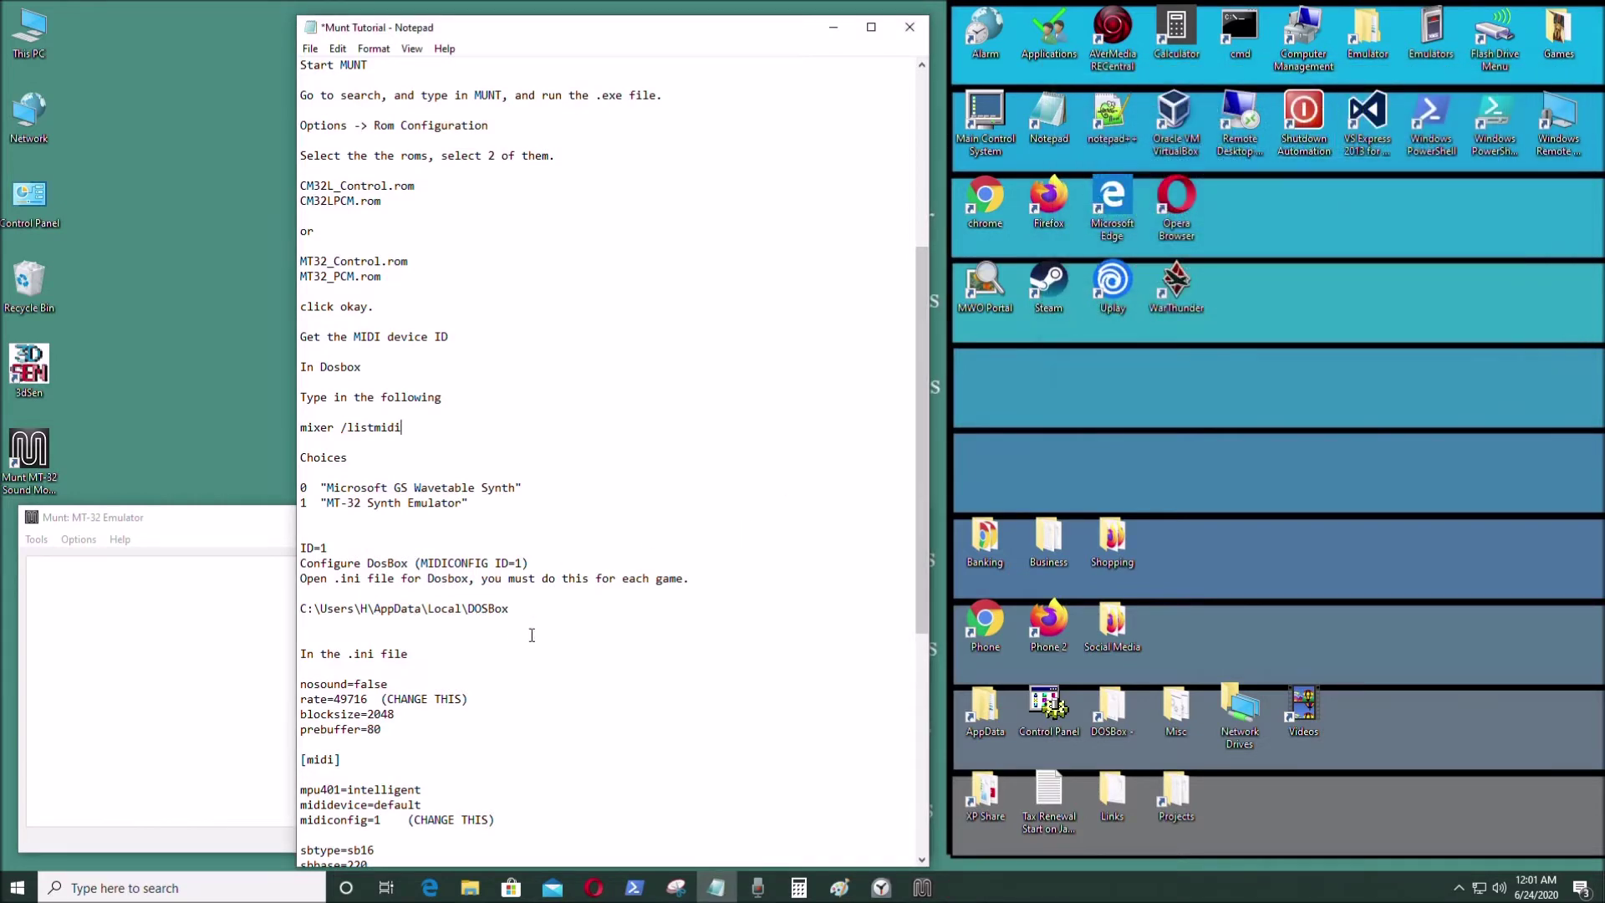
# Copy the path C:\Users\H\AppData\Local\DOSBox from the tutorial notes and move the notes window aside
pyautogui.moveTo(510, 608); pyautogui.dragTo(298, 611)
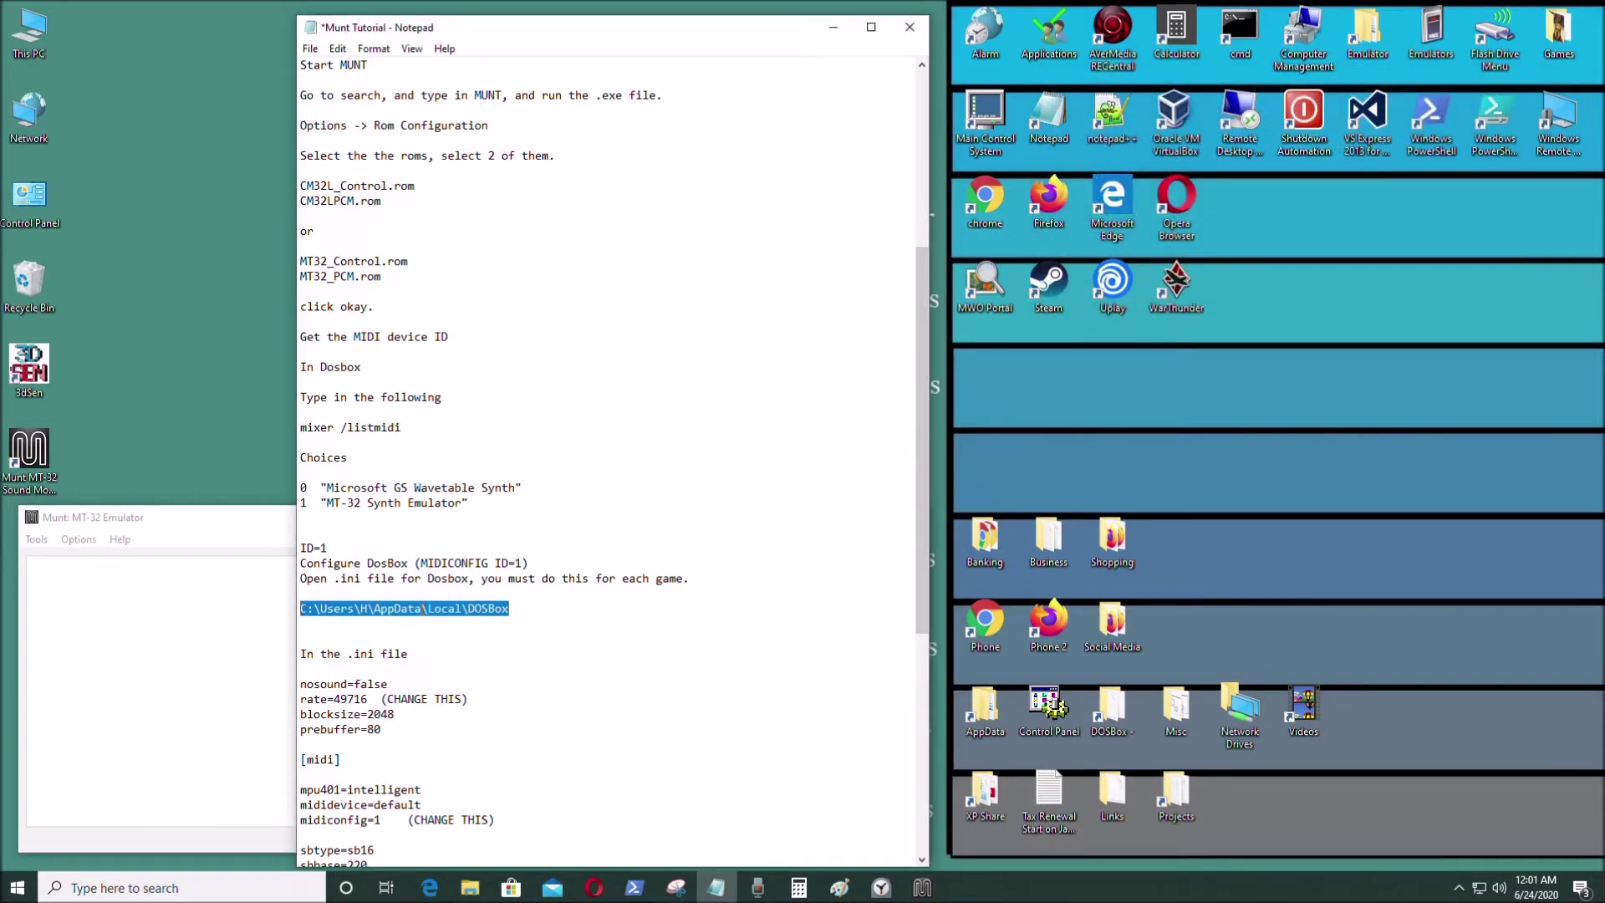
pyautogui.rightClick(420, 608)
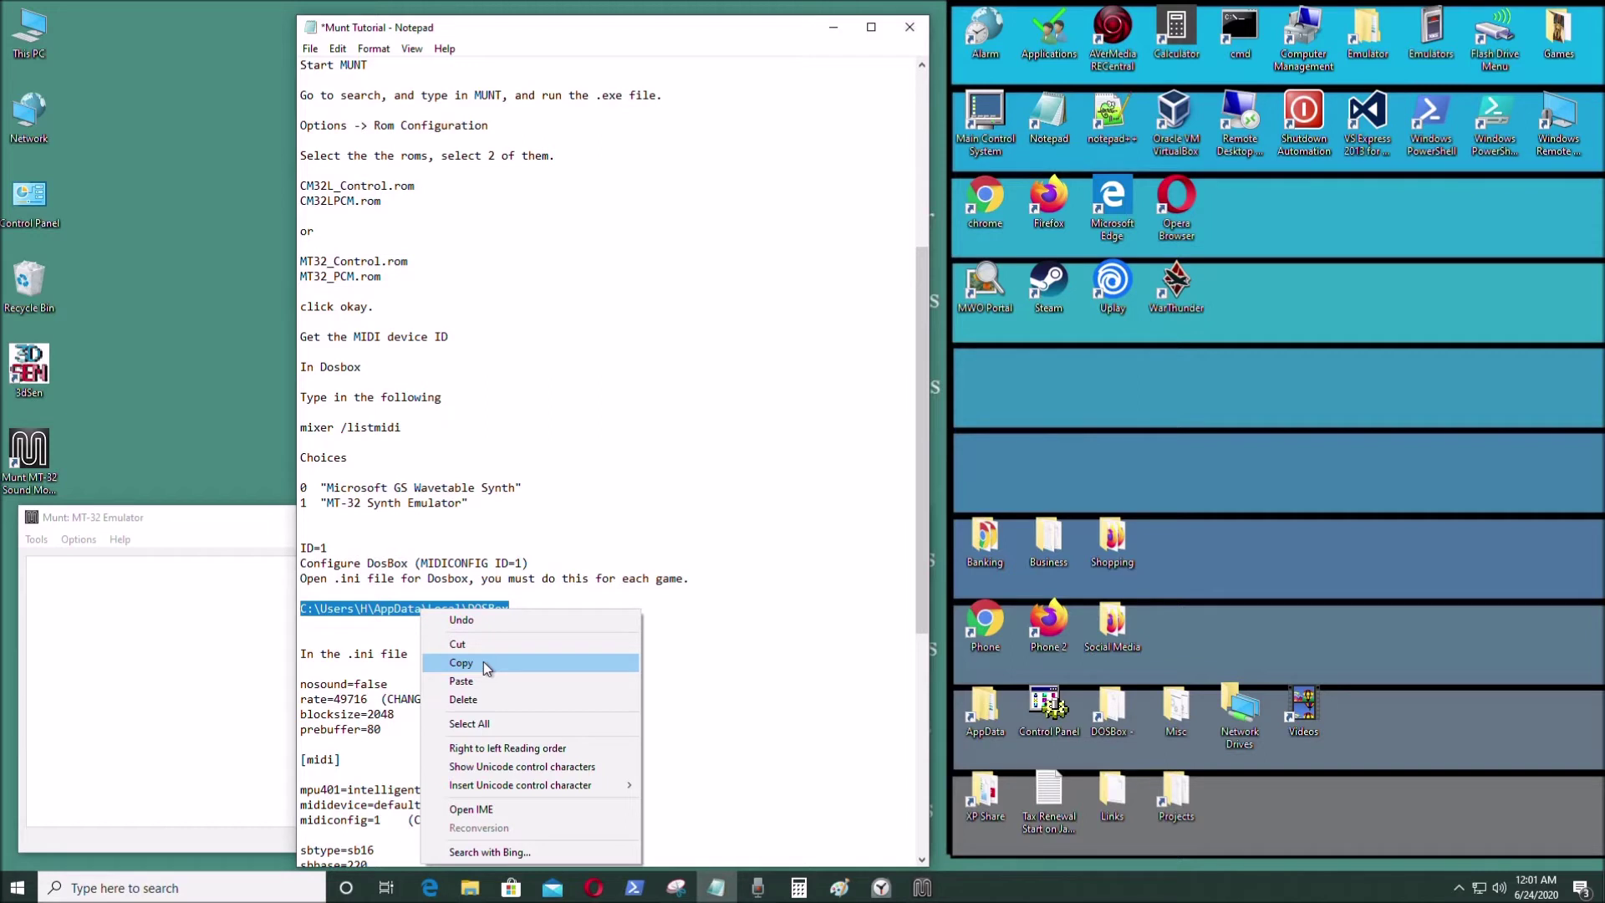
pyautogui.click(483, 662)
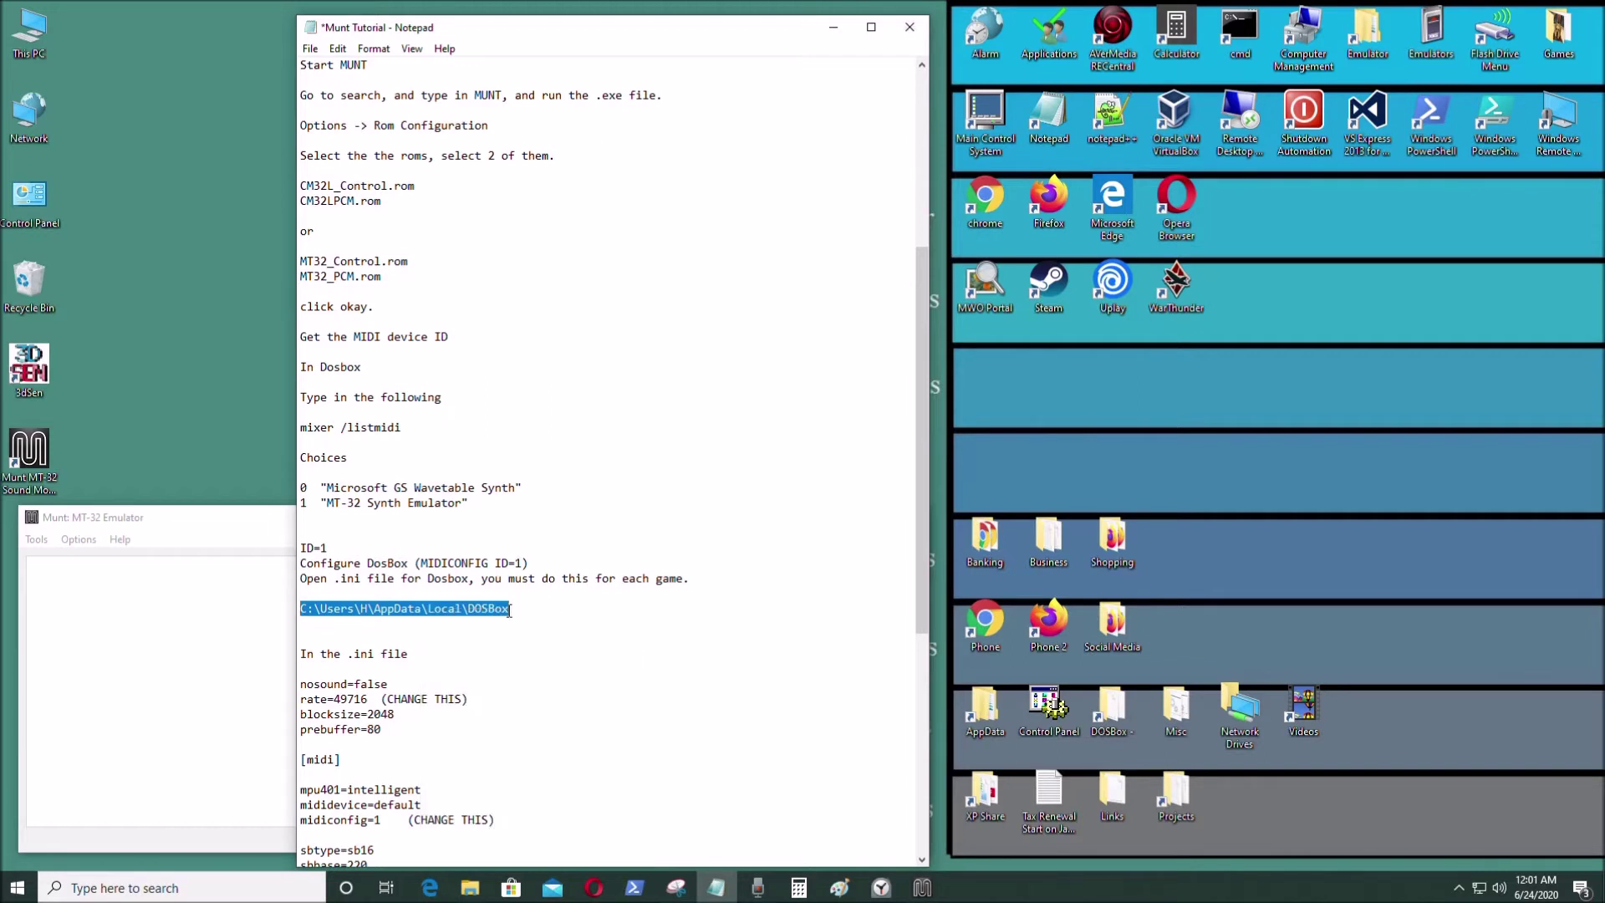
pyautogui.moveTo(641, 27); pyautogui.dragTo(1245, 18)
# Open This PC and browse to the C:\Users\H folder
pyautogui.doubleClick(28, 30)
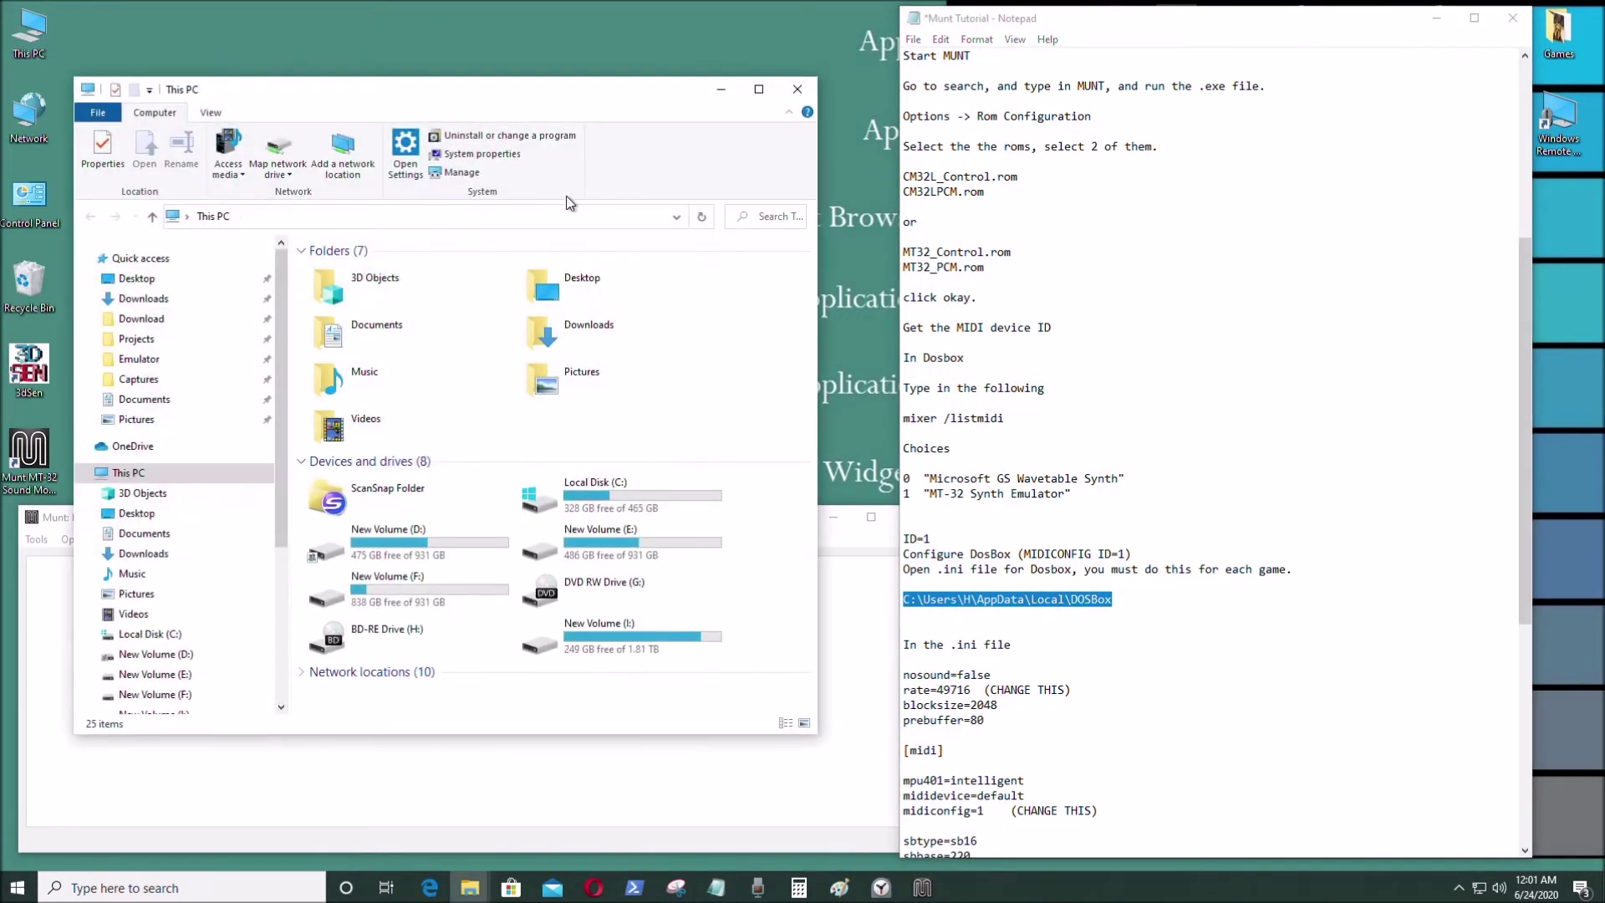
pyautogui.scroll(-1, 238, 499)
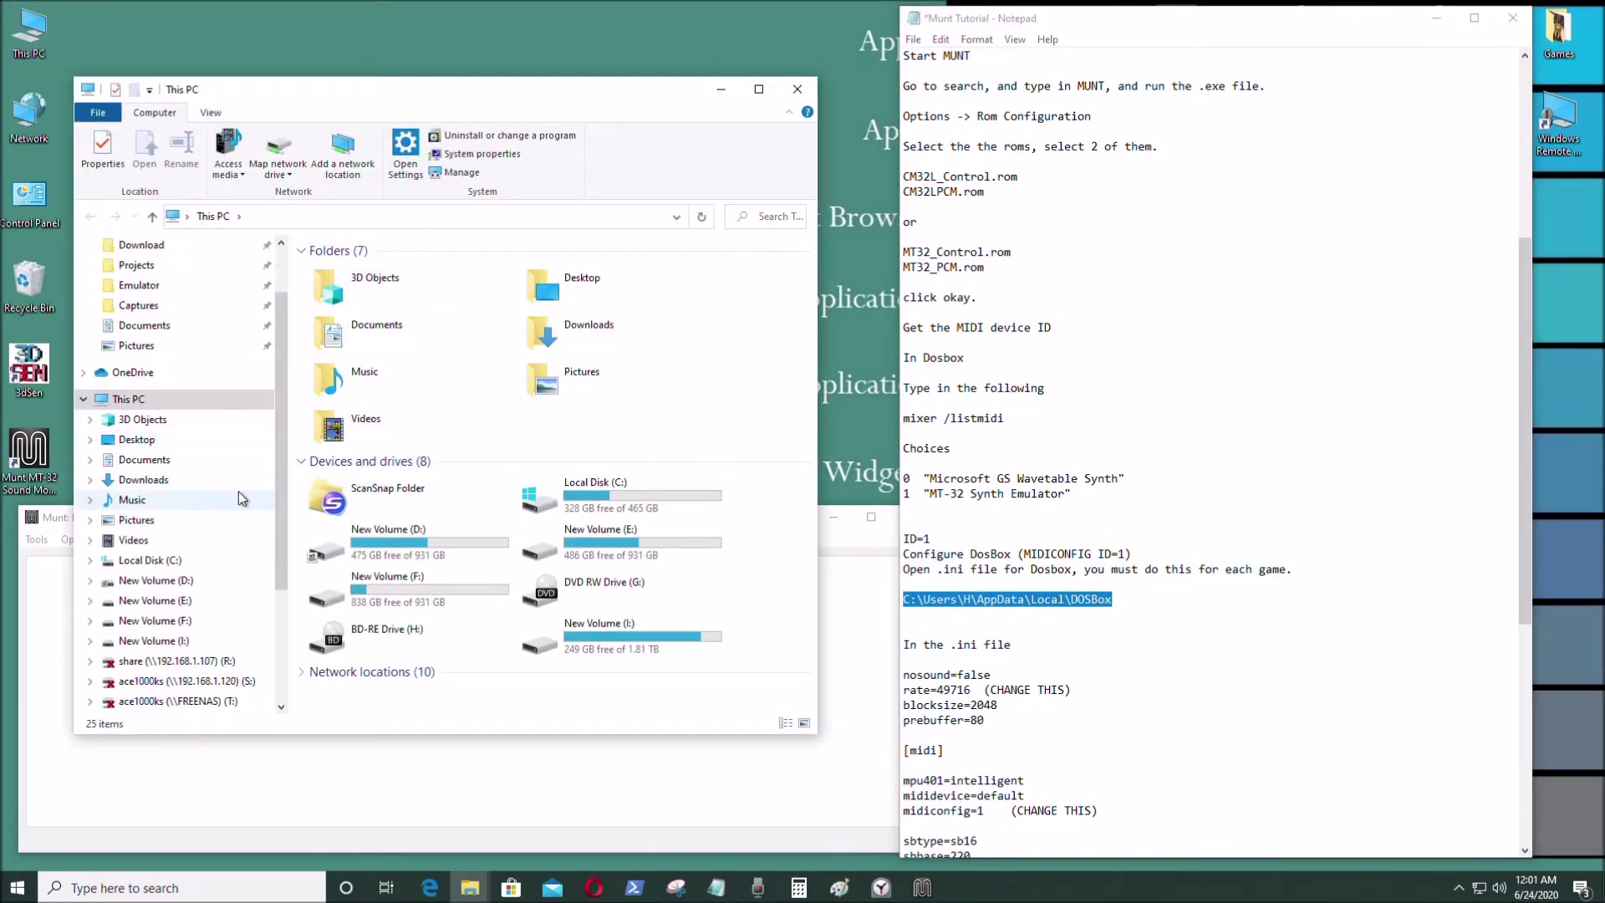
pyautogui.click(214, 561)
pyautogui.scroll(-2, 426, 418)
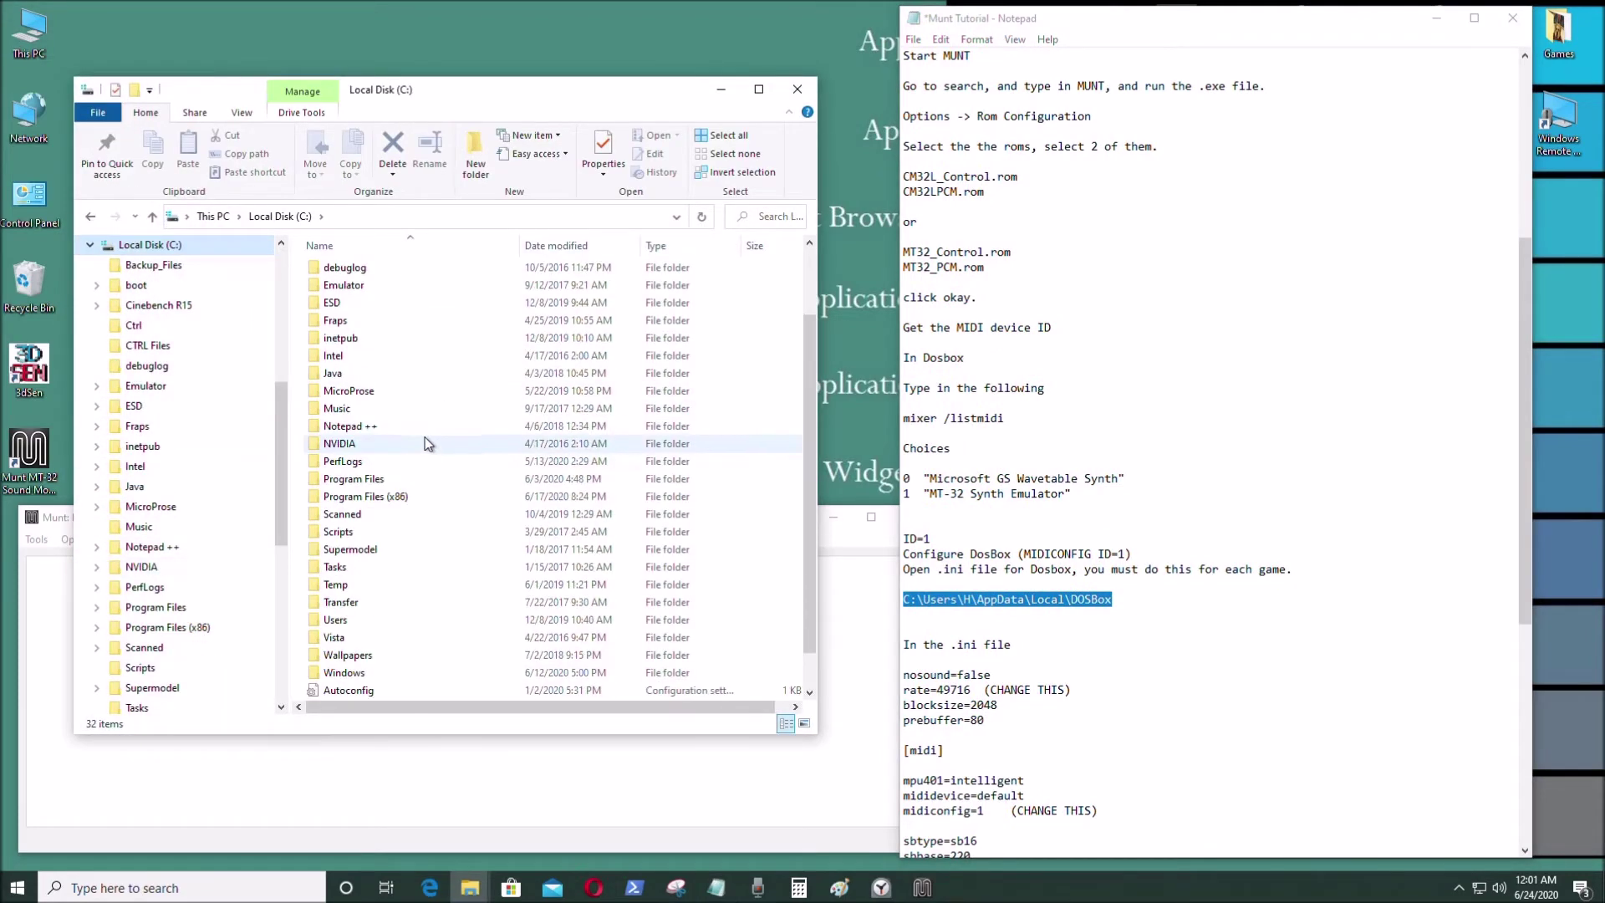
pyautogui.doubleClick(395, 628)
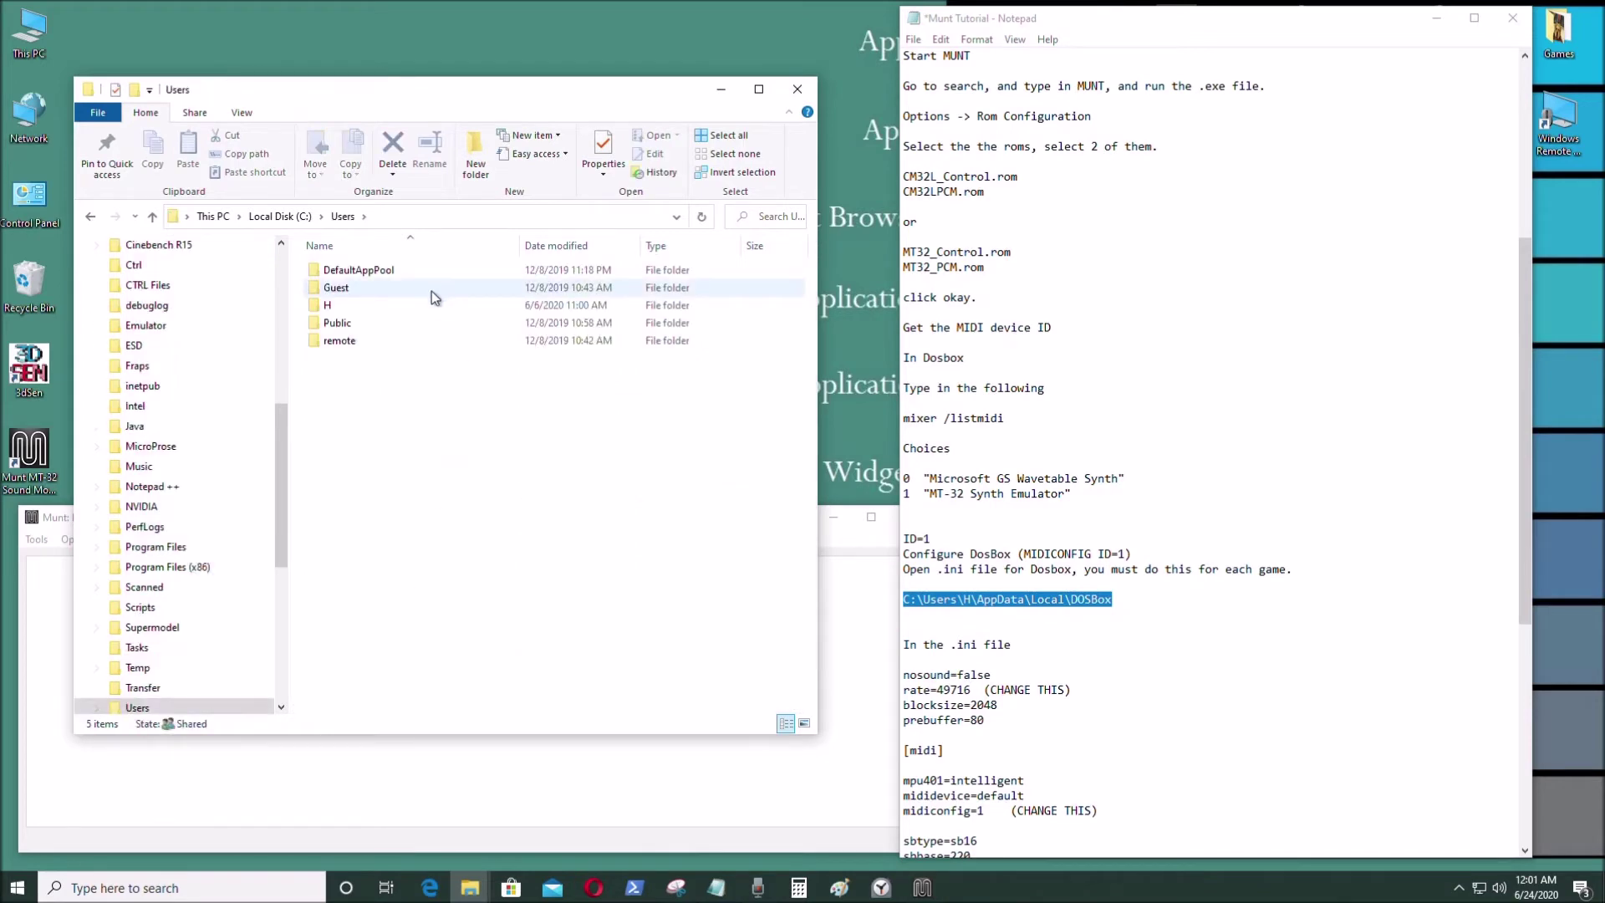
pyautogui.doubleClick(366, 304)
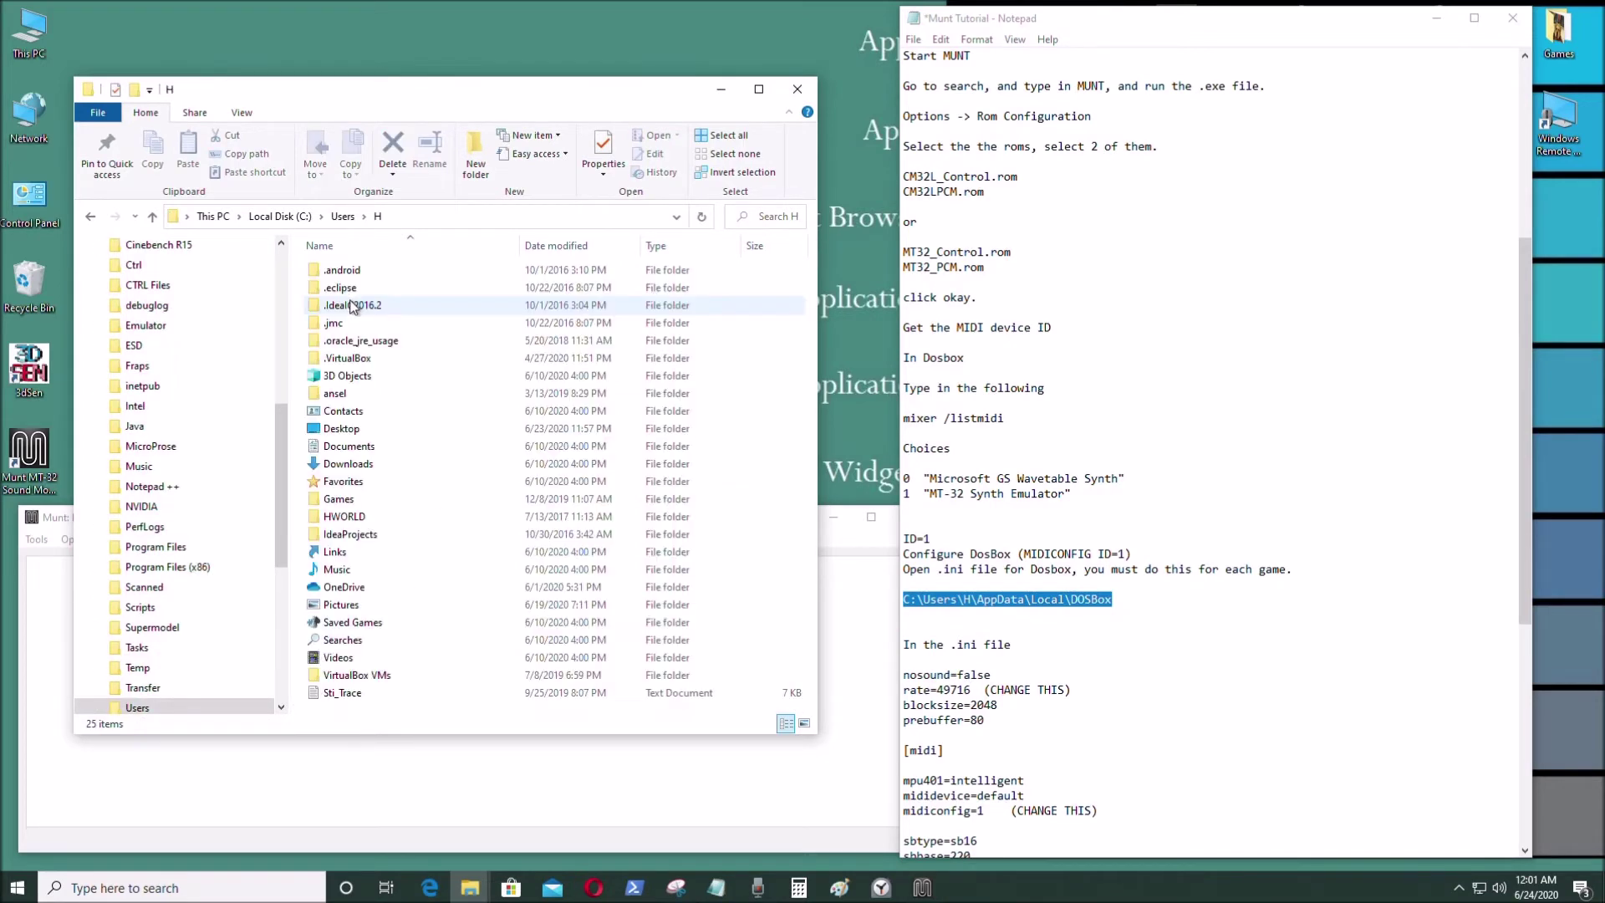
# Go to the appdata subfolder by extending the folder path, and open Local and its DOSBox folder
pyautogui.click(434, 218)
pyautogui.click(438, 218)
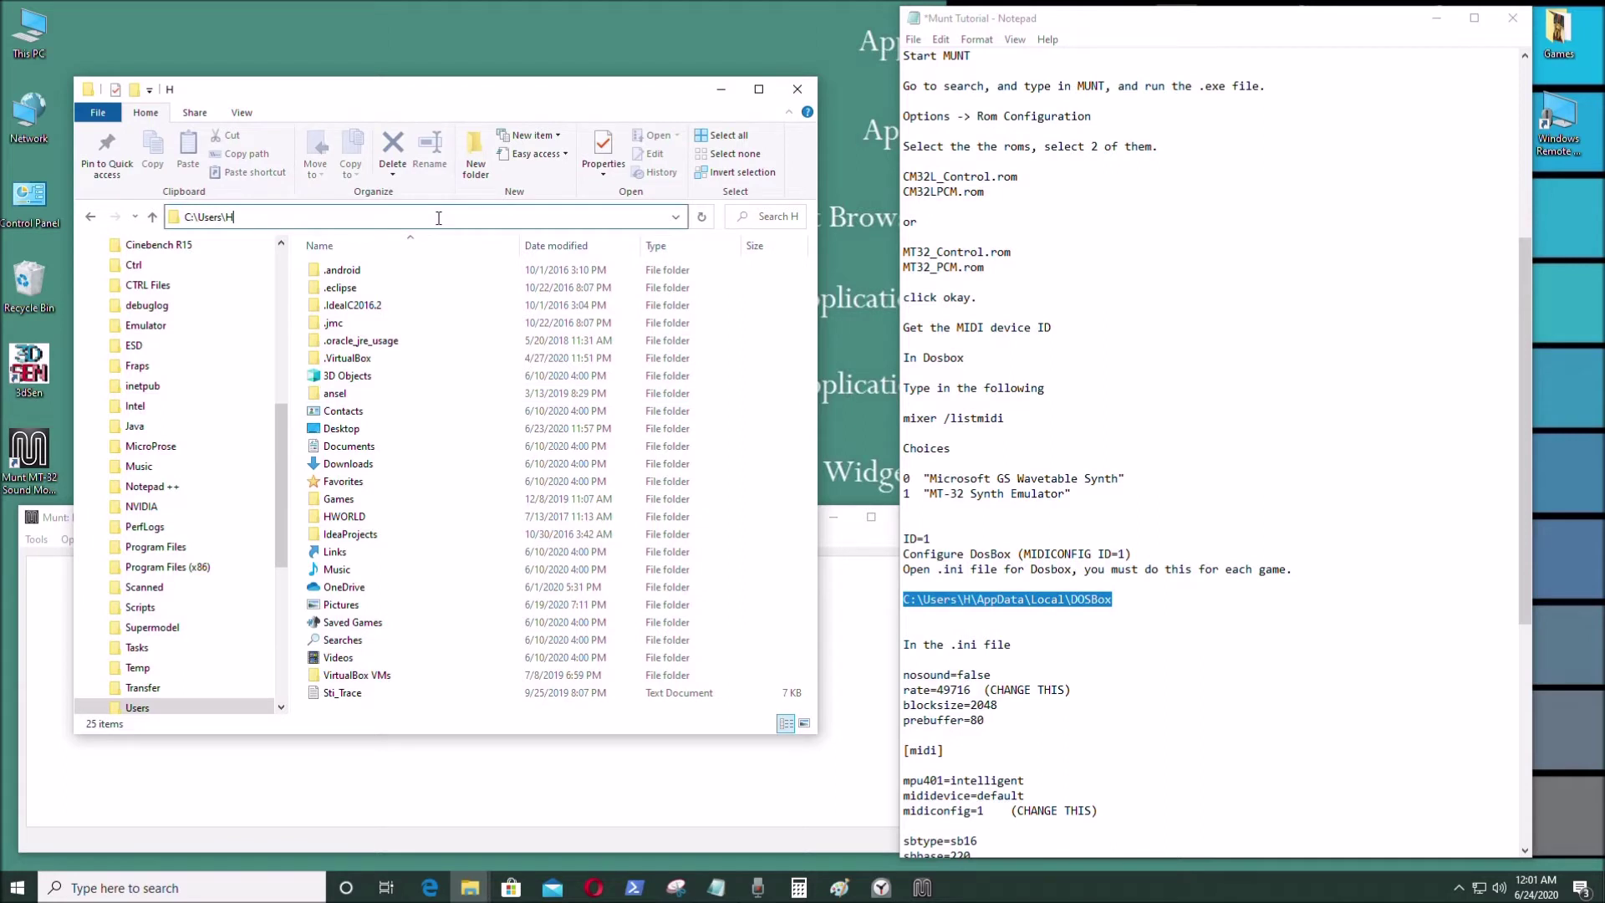
pyautogui.write('\\appdata')
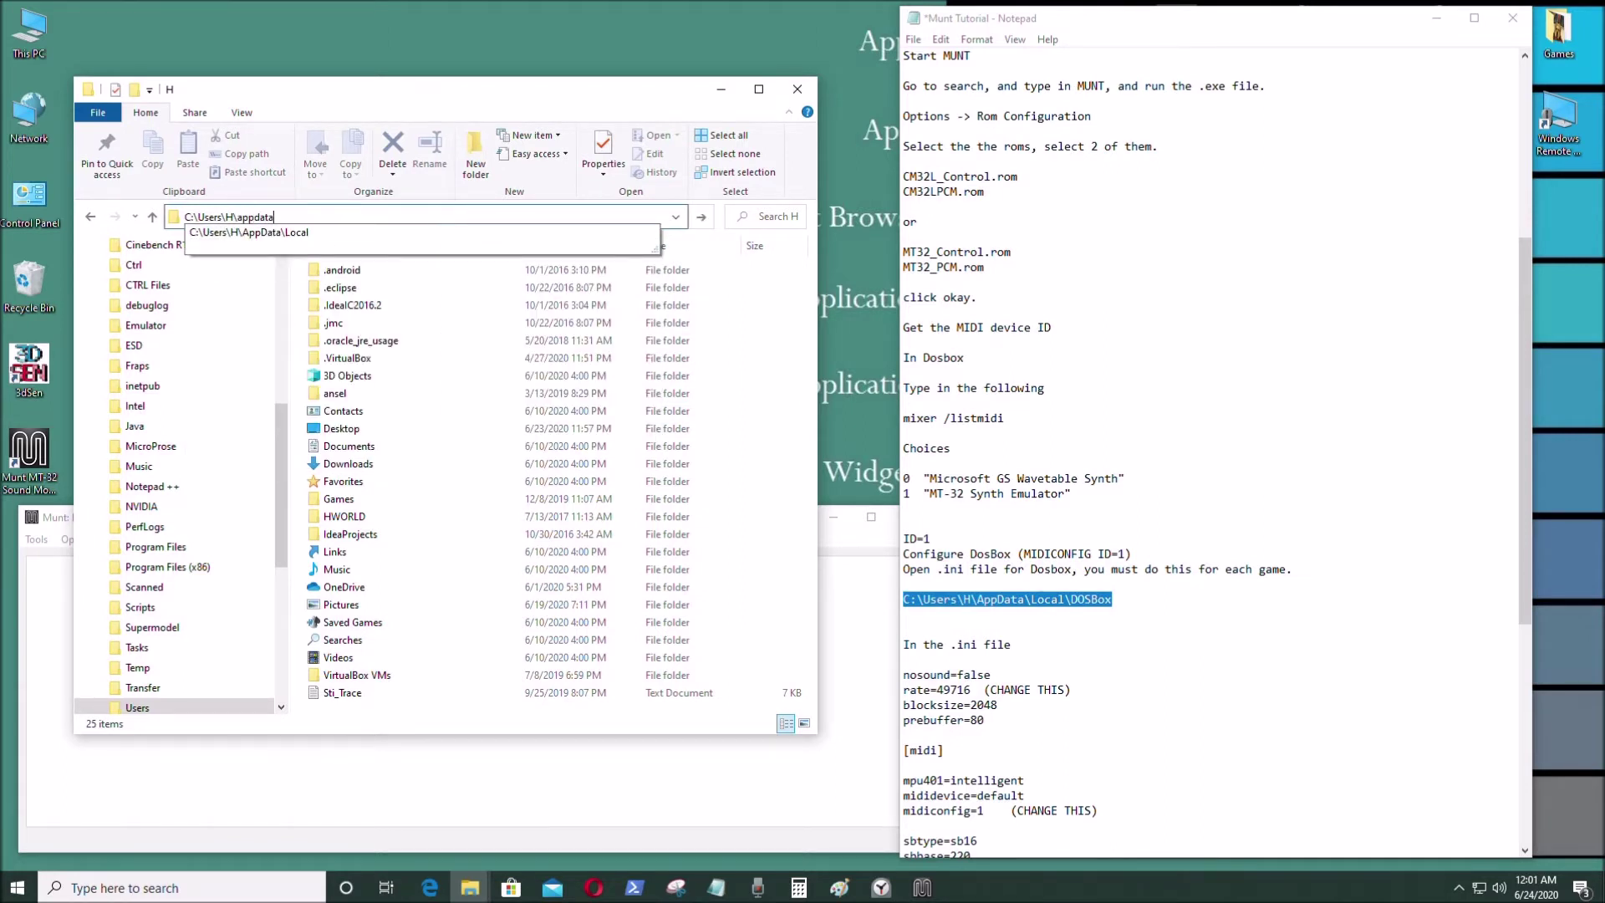
pyautogui.press('Return')
pyautogui.doubleClick(408, 269)
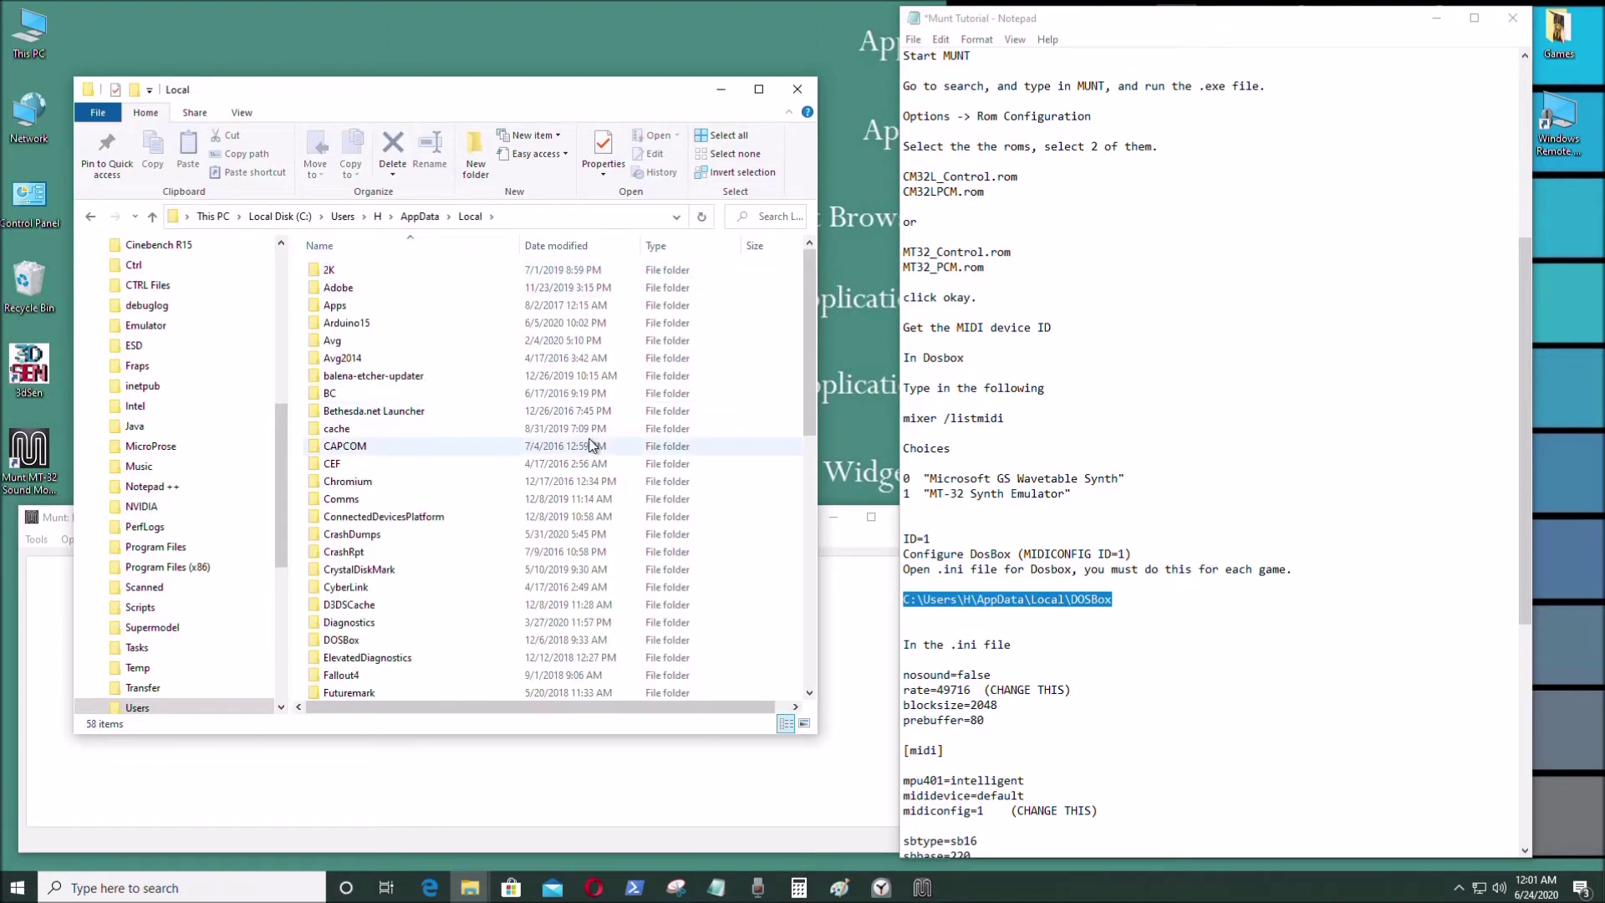
pyautogui.scroll(-2, 588, 450)
pyautogui.doubleClick(427, 549)
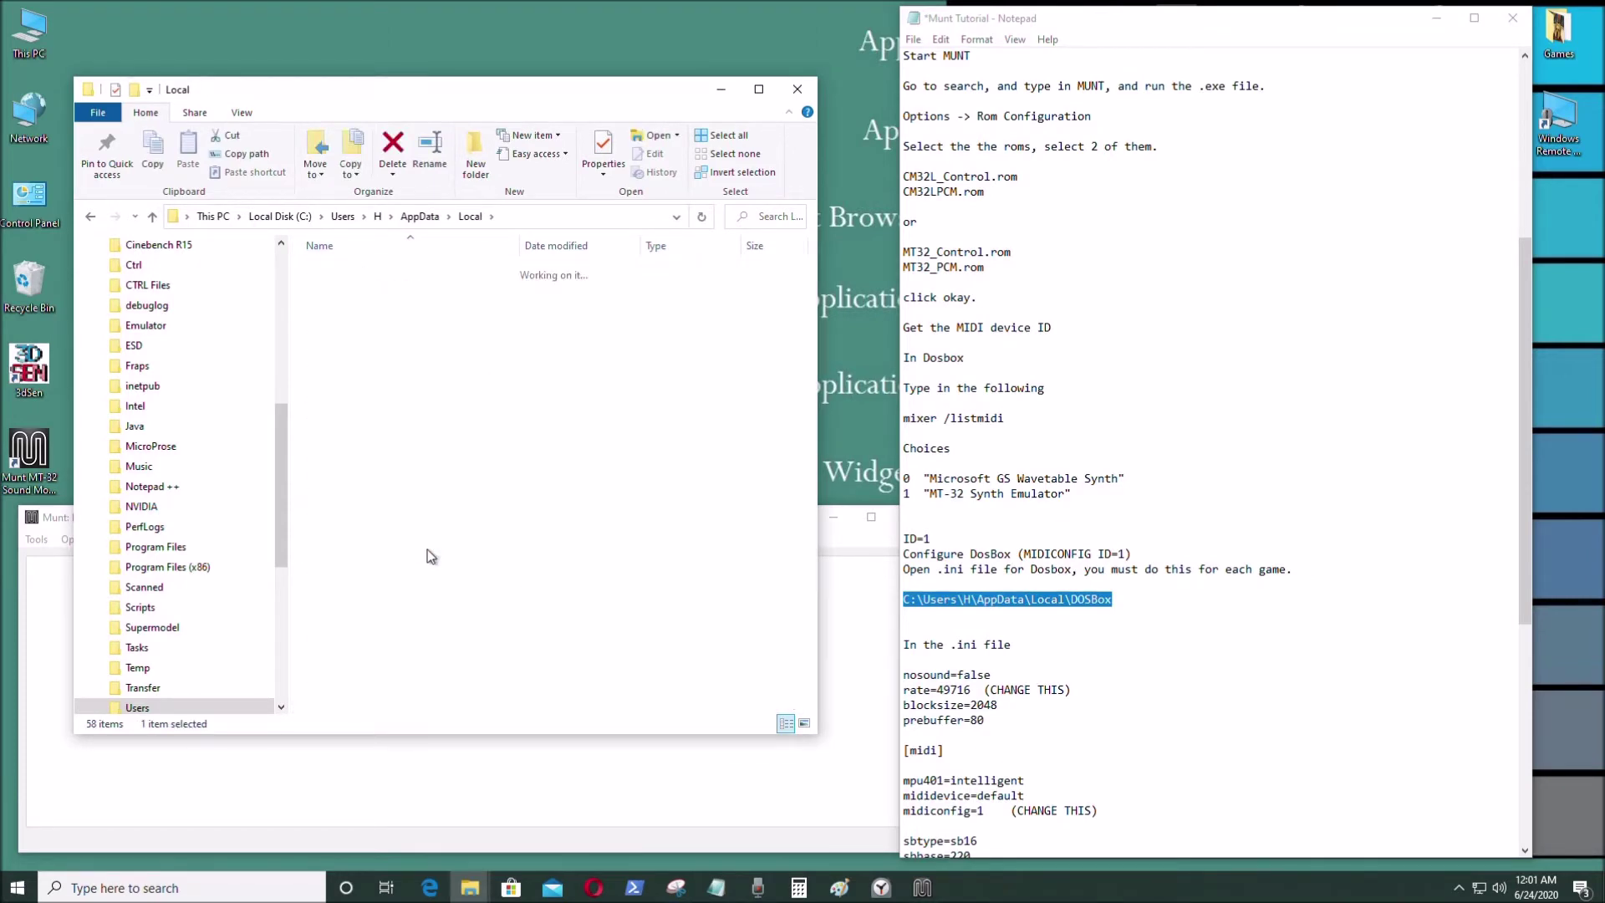
pyautogui.scroll(-3, 441, 483)
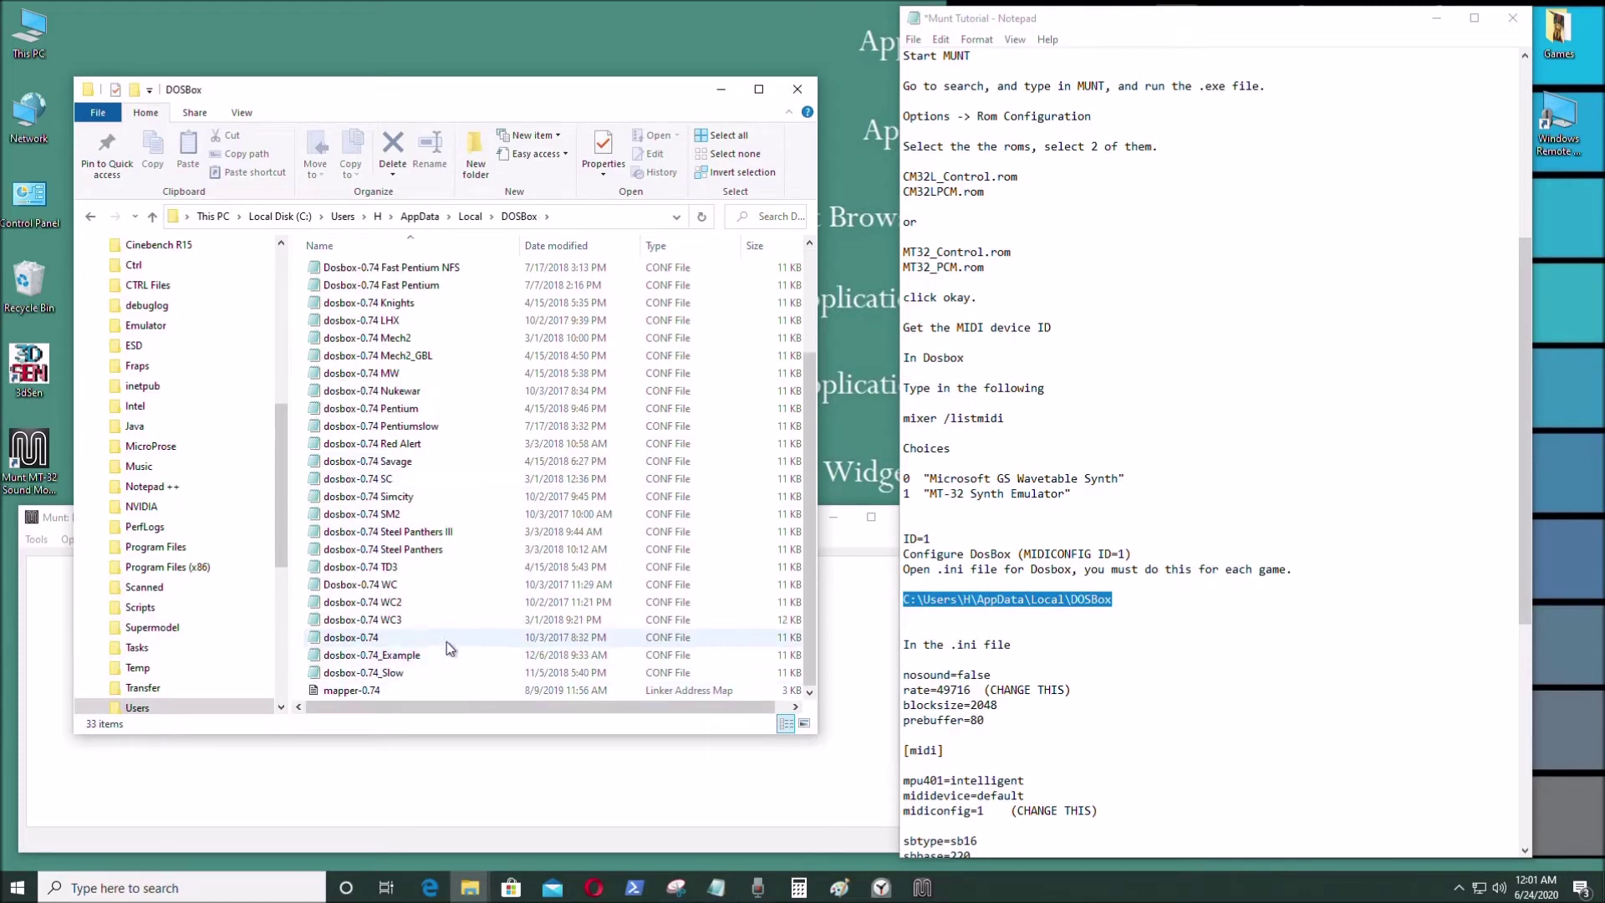
# Open the dosbox-0.74 CONF file in Notepad and place its window beside the tutorial notes
pyautogui.click(418, 644)
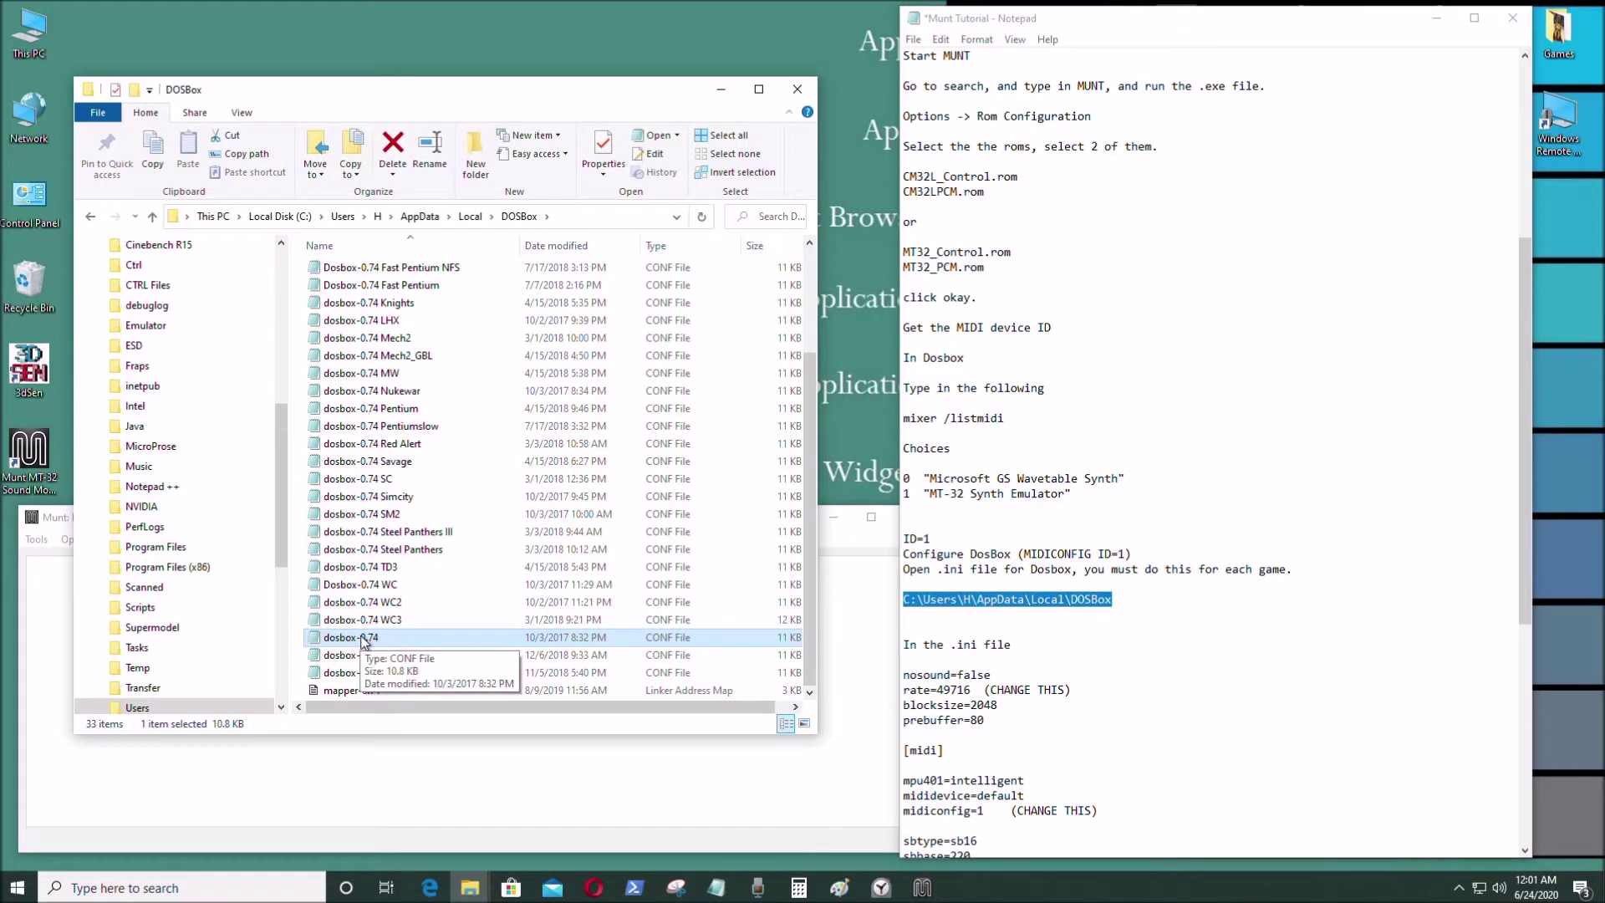
pyautogui.rightClick(362, 639)
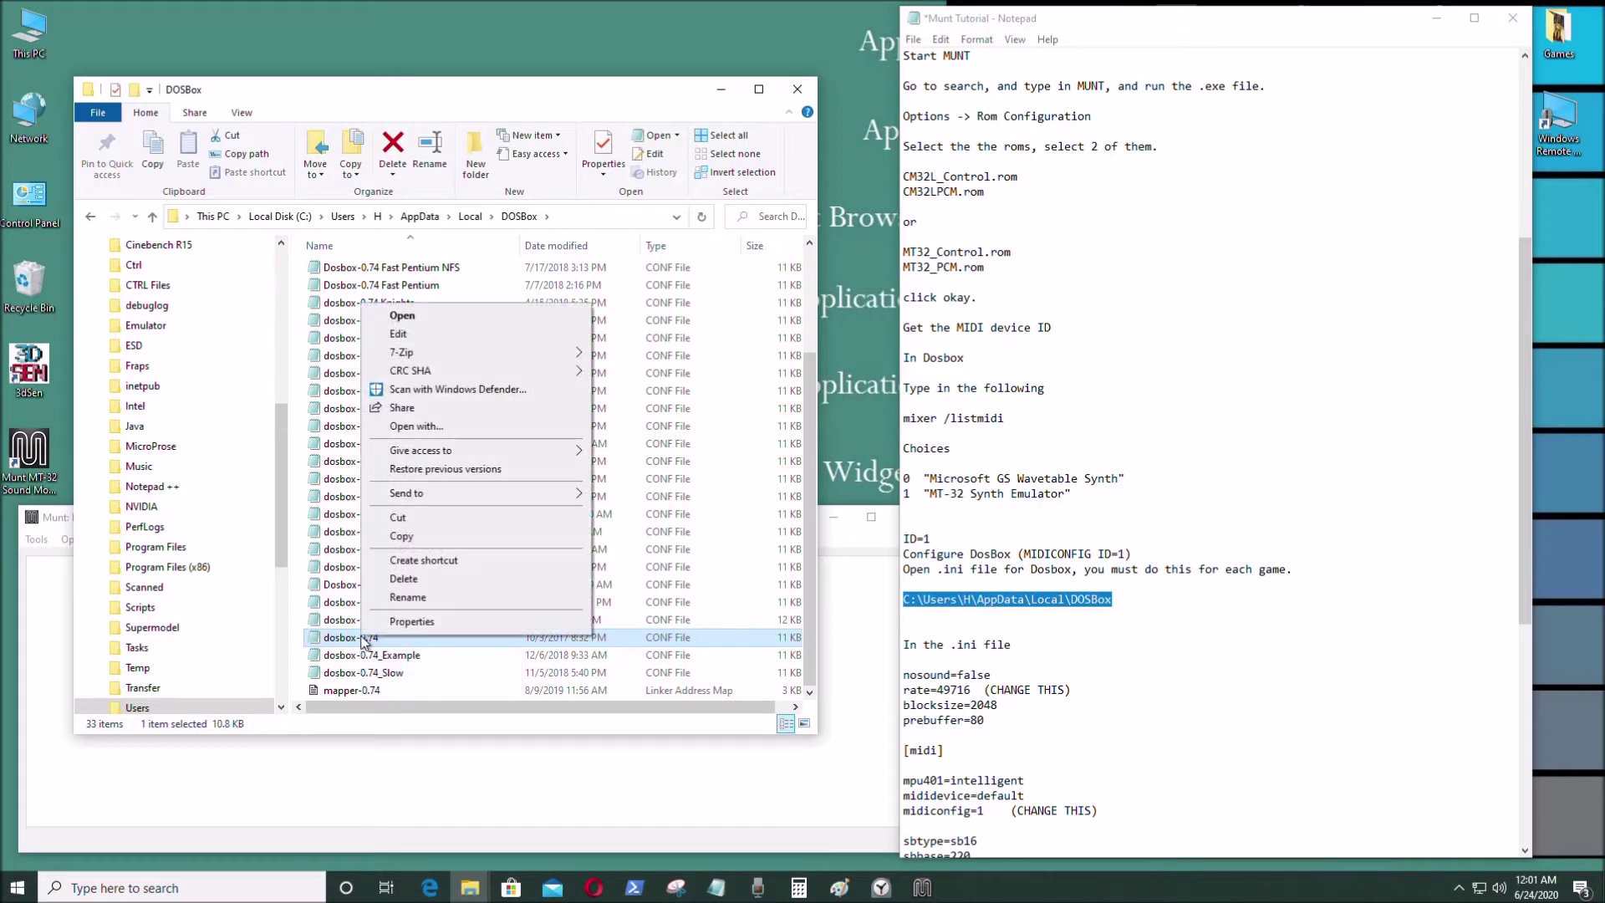
pyautogui.click(545, 314)
pyautogui.moveTo(1424, 364); pyautogui.dragTo(542, 2)
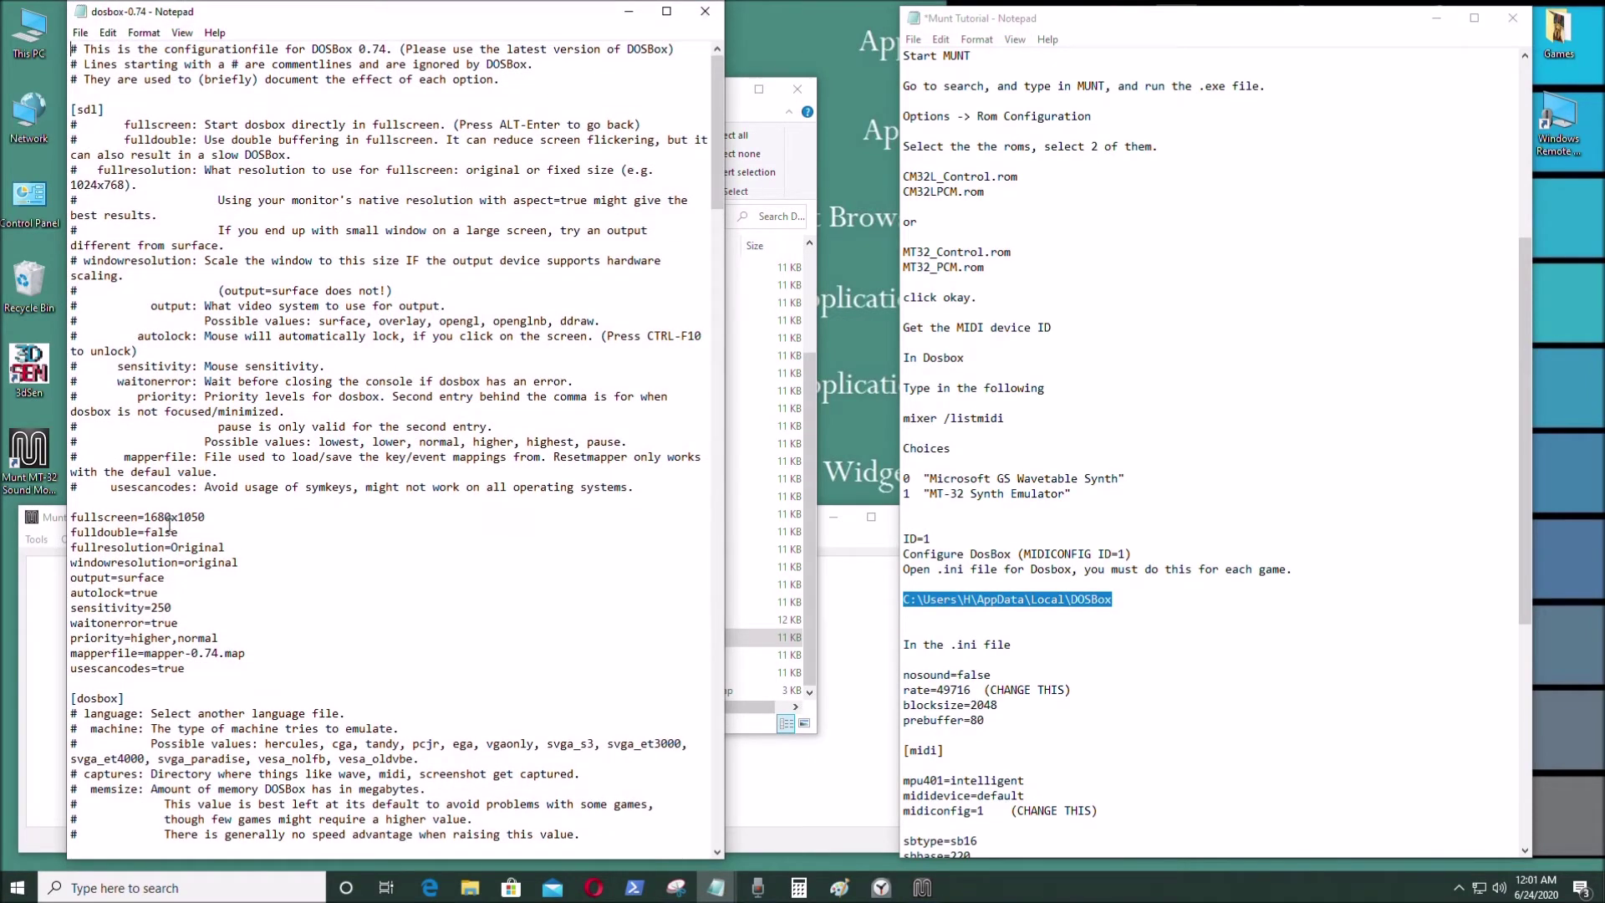
# Set the fullscreen value in the [sdl] section to 1920x1080
pyautogui.moveTo(171, 518); pyautogui.dragTo(152, 518)
pyautogui.write('92')
pyautogui.write('0x107')
pyautogui.write('0')
# Bring the .ini settings into view in the tutorial notes, and set cputype to pentium in the configuration's [cpu] section
pyautogui.scroll(-10, 175, 501)
pyautogui.click(1166, 535)
pyautogui.scroll(-4, 1176, 555)
pyautogui.scroll(-1, 1176, 555)
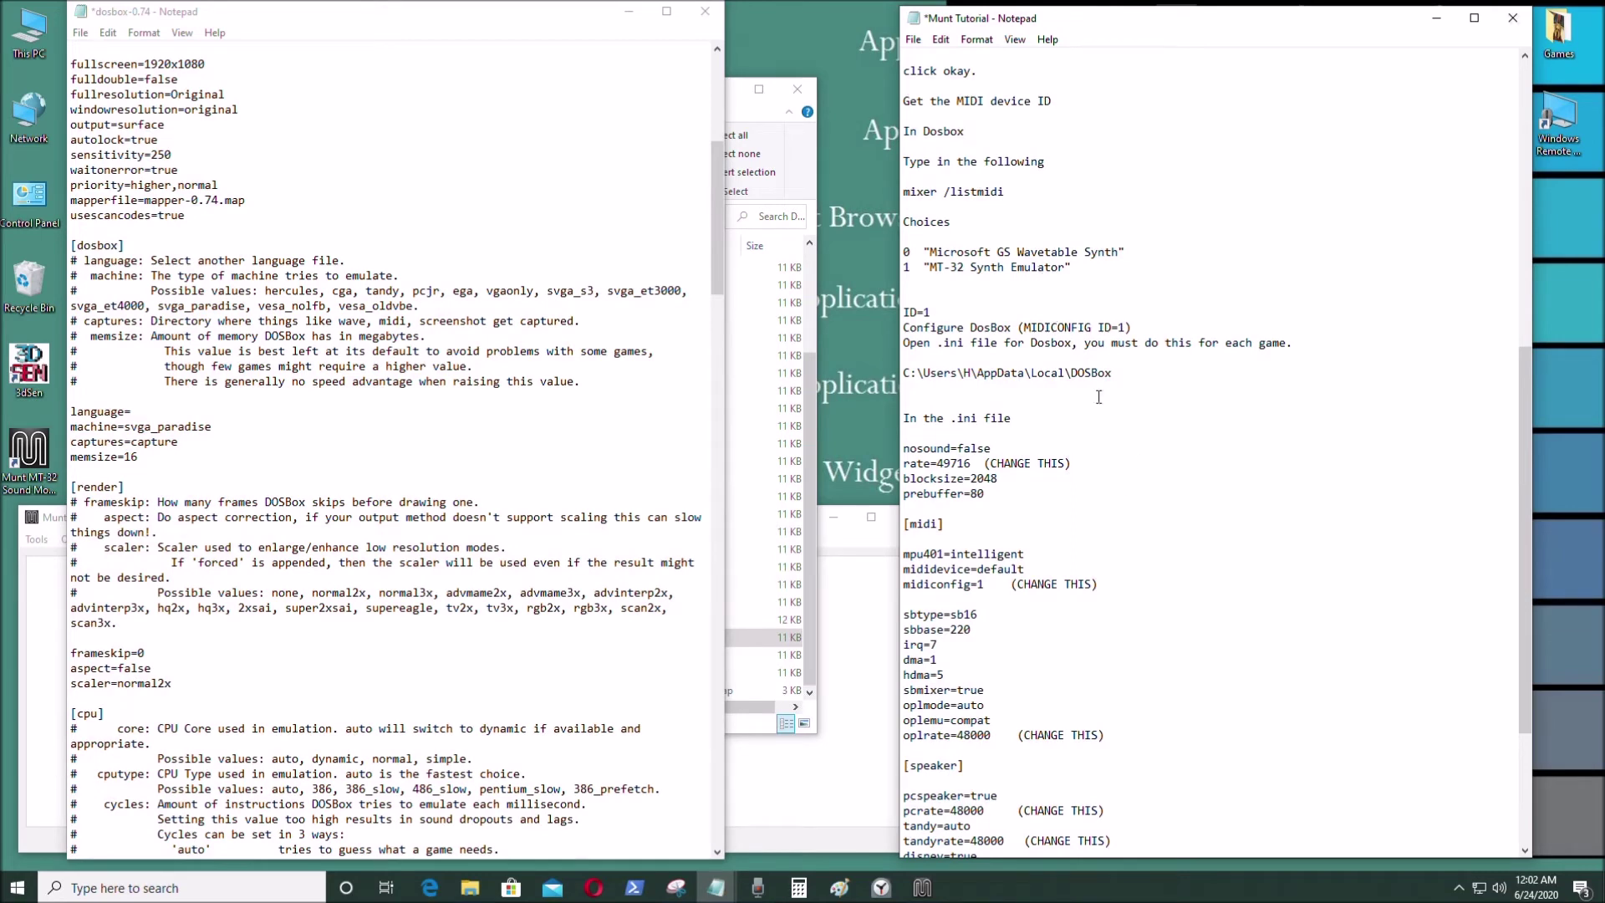
pyautogui.click(393, 540)
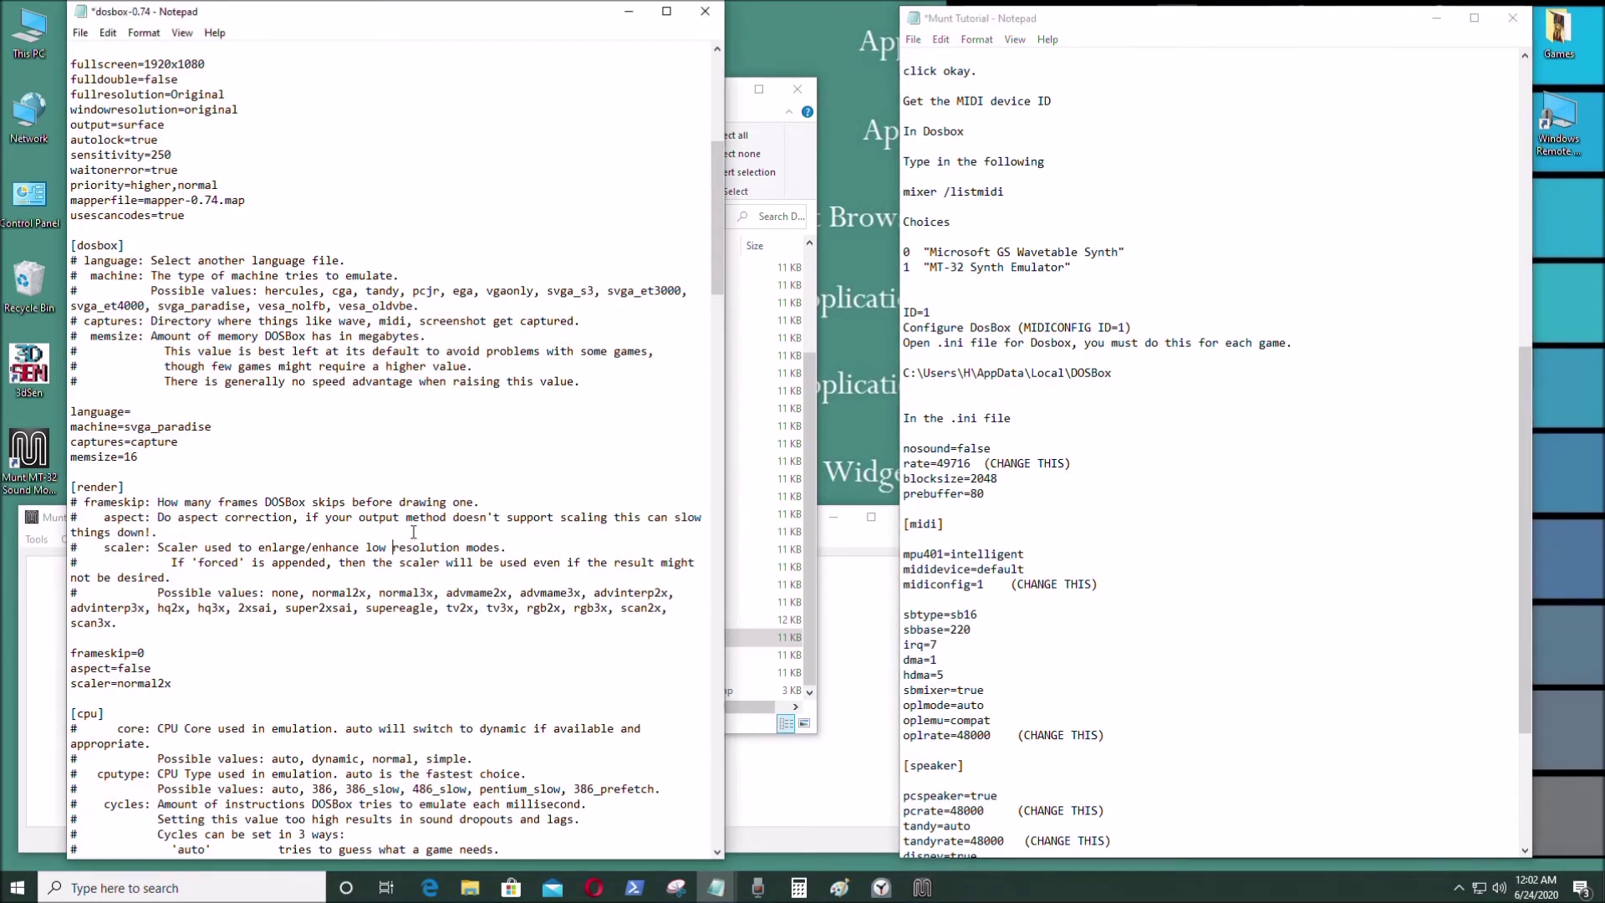
pyautogui.scroll(-12, 349, 478)
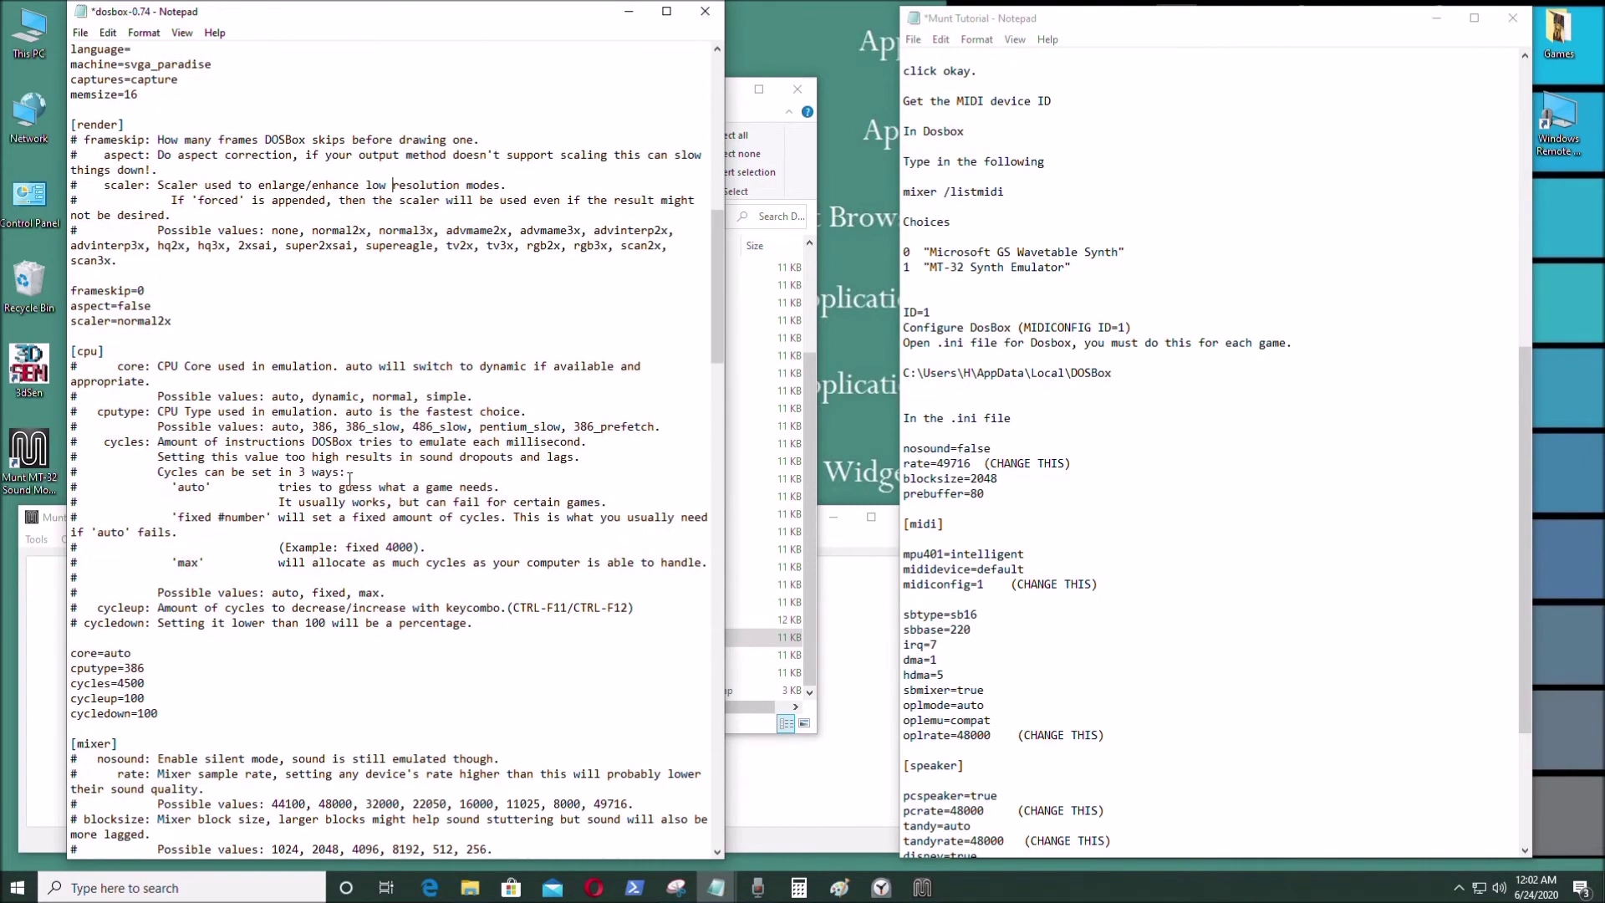
pyautogui.scroll(-2, 348, 481)
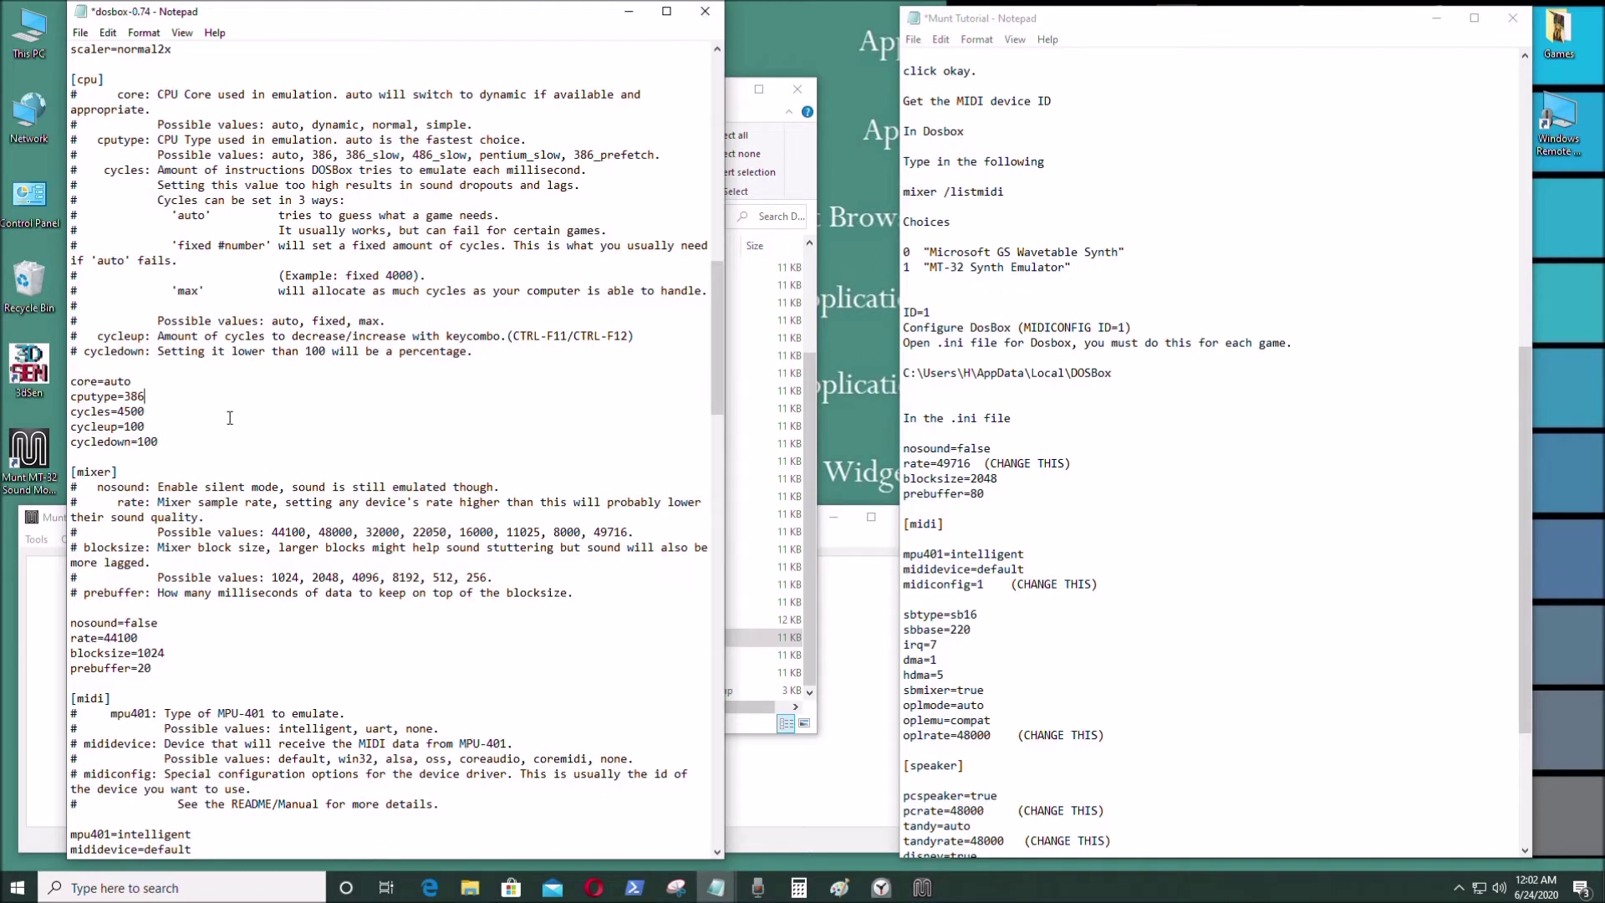
pyautogui.press('BackSpace')
pyautogui.press('BackSpace')
pyautogui.write('pen')
pyautogui.write('ti')
# Set midiconfig to 1 in the [midi] section and check it against the MT-32 Synth Emulator ID in the notes
pyautogui.scroll(-8, 396, 387)
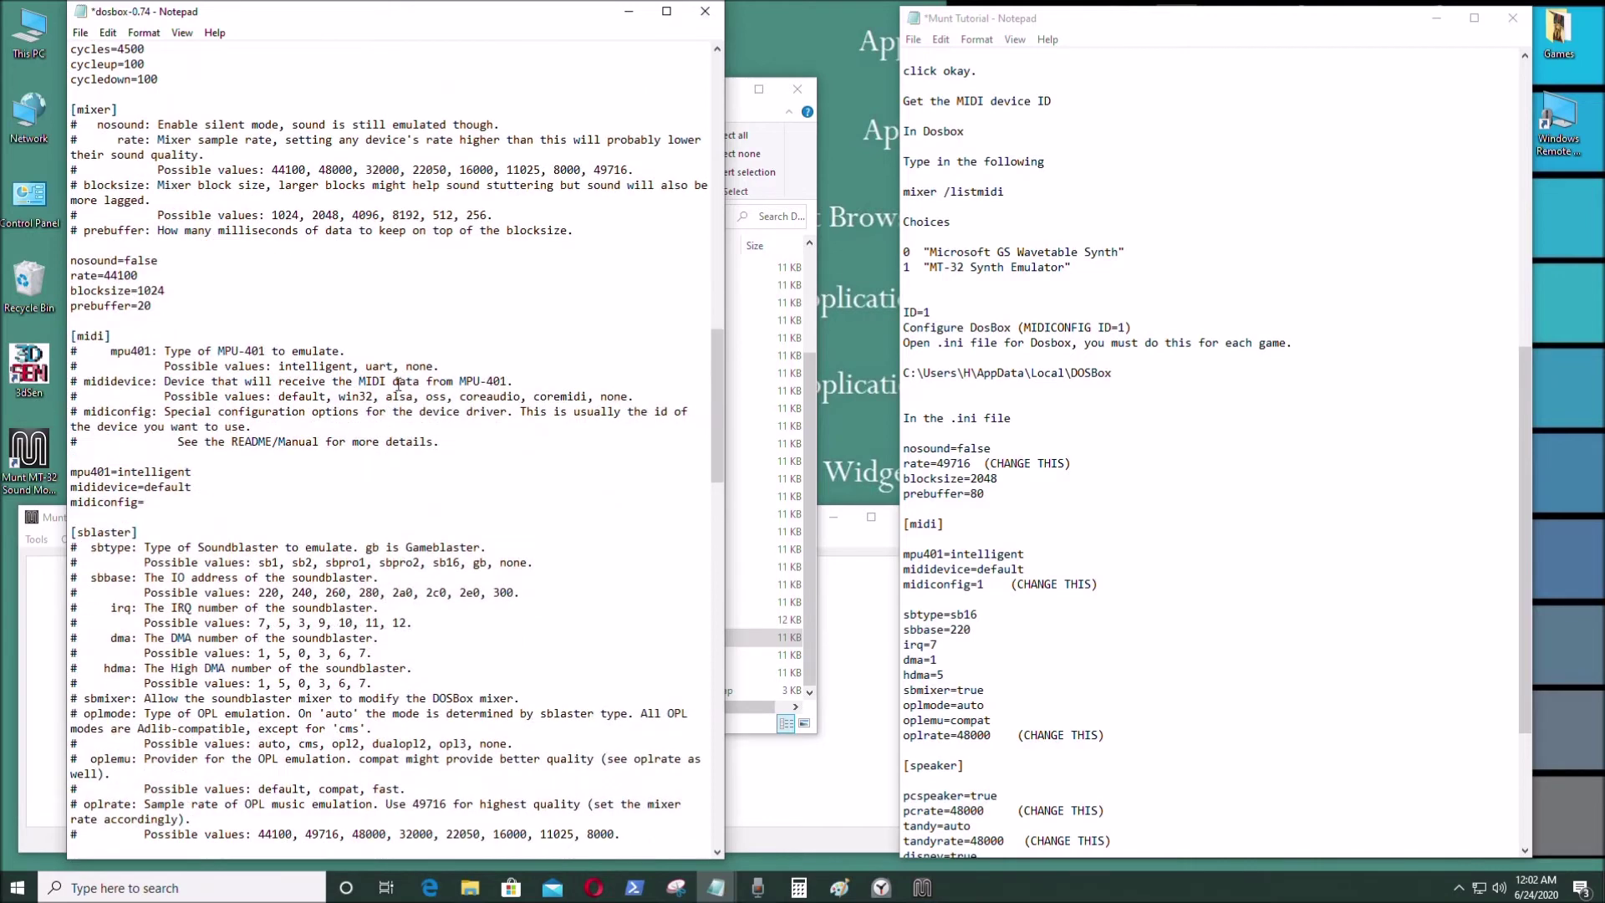
pyautogui.scroll(-2, 412, 414)
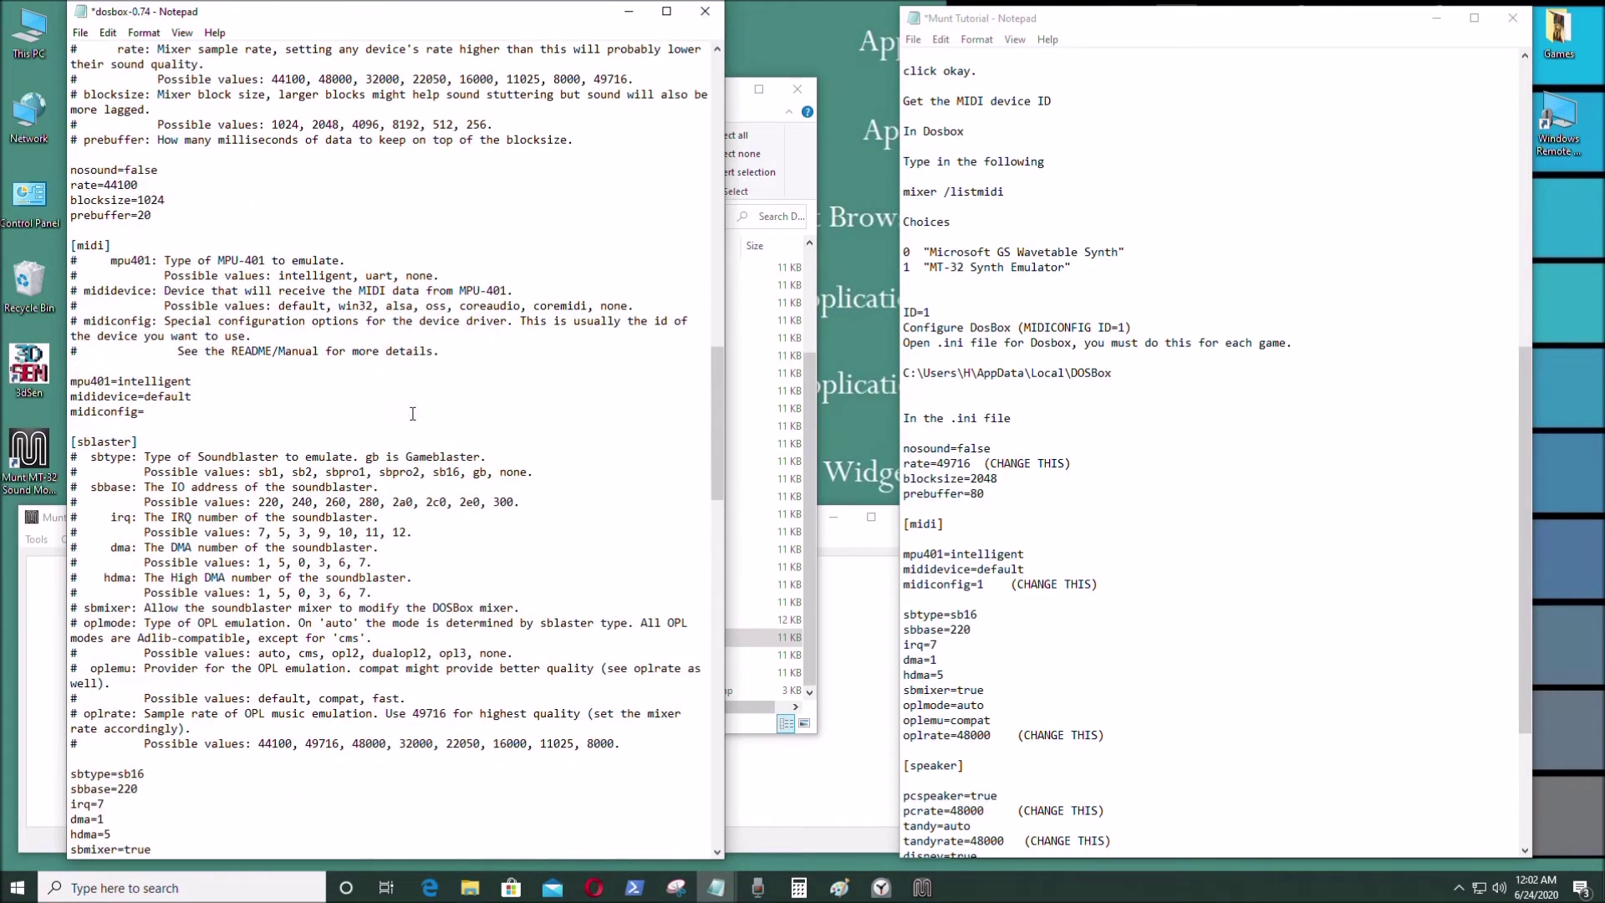
pyautogui.scroll(4, 412, 414)
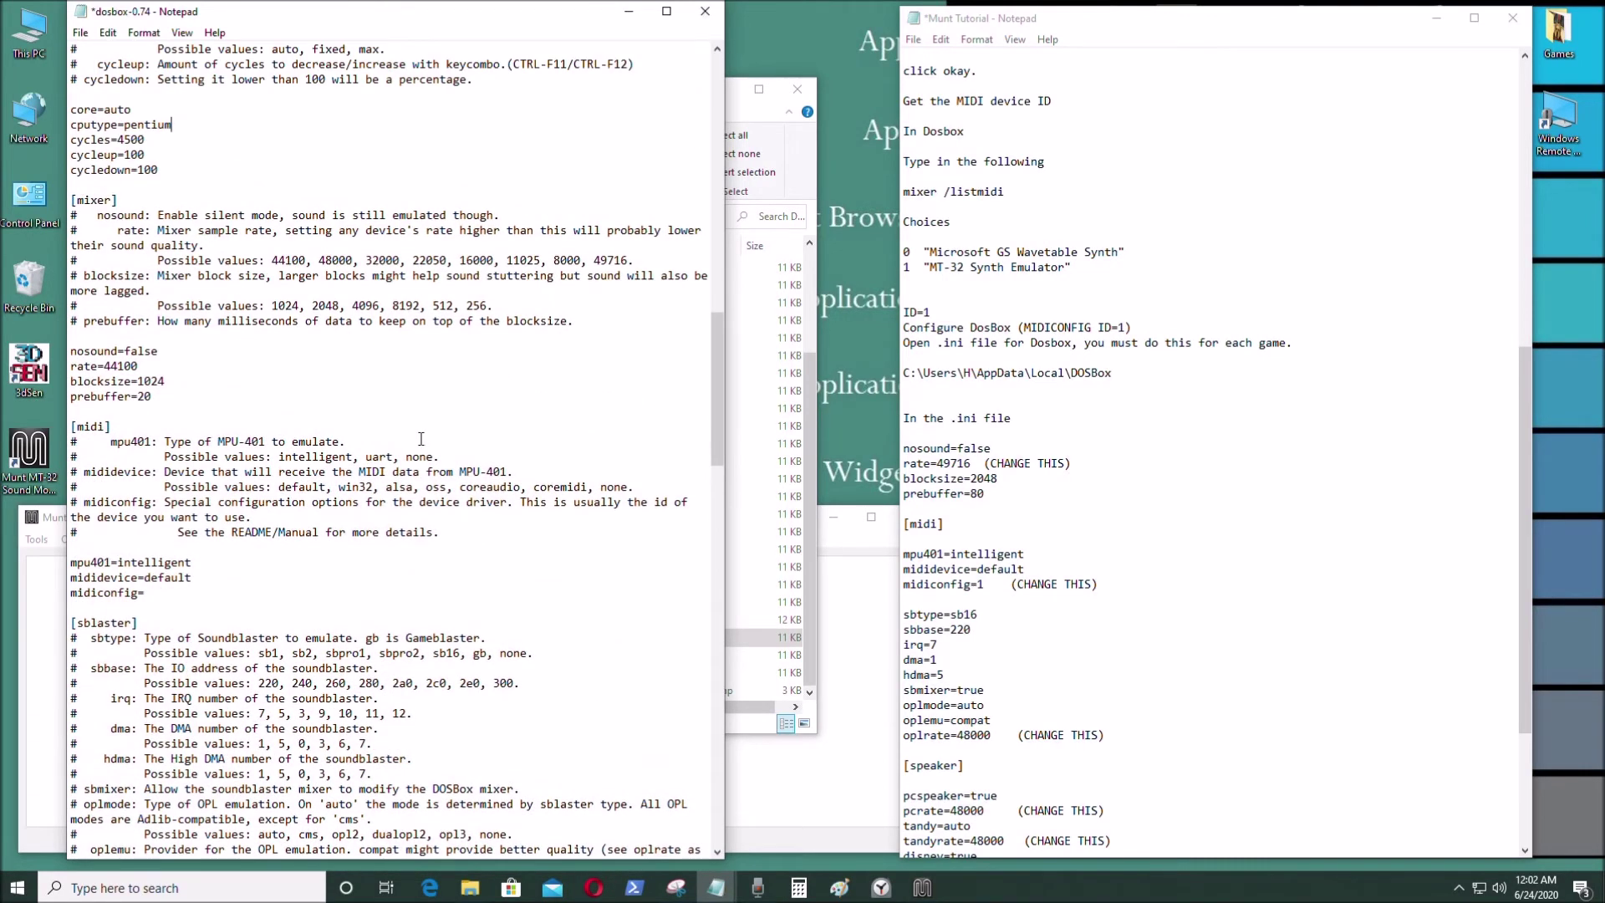
pyautogui.click(249, 591)
pyautogui.moveTo(1071, 267); pyautogui.dragTo(893, 266)
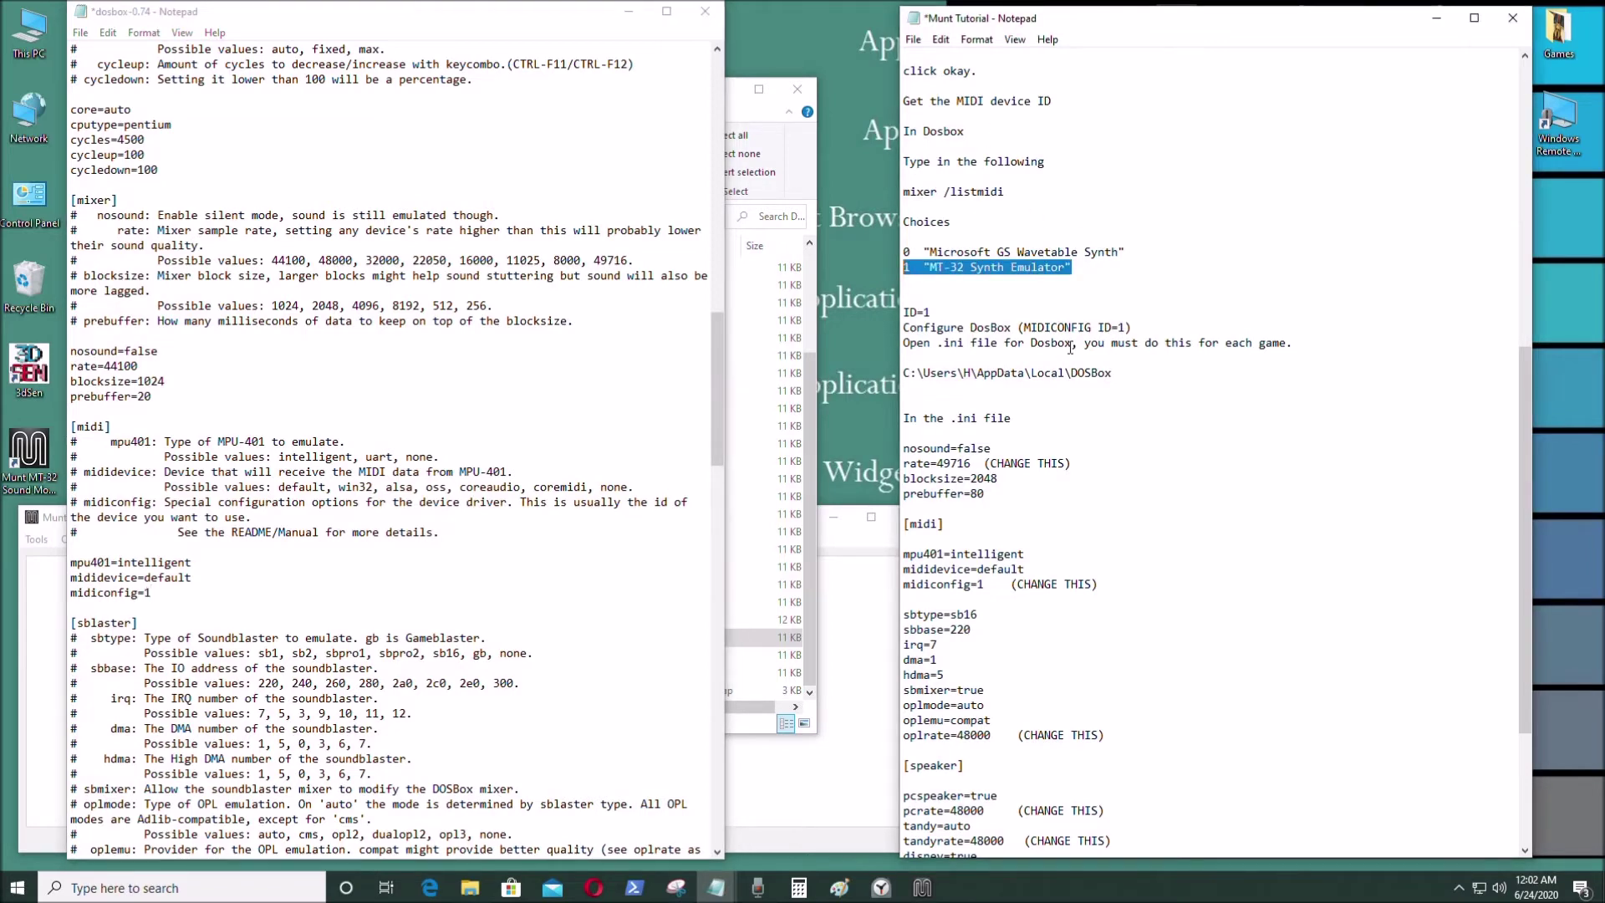
pyautogui.click(1089, 299)
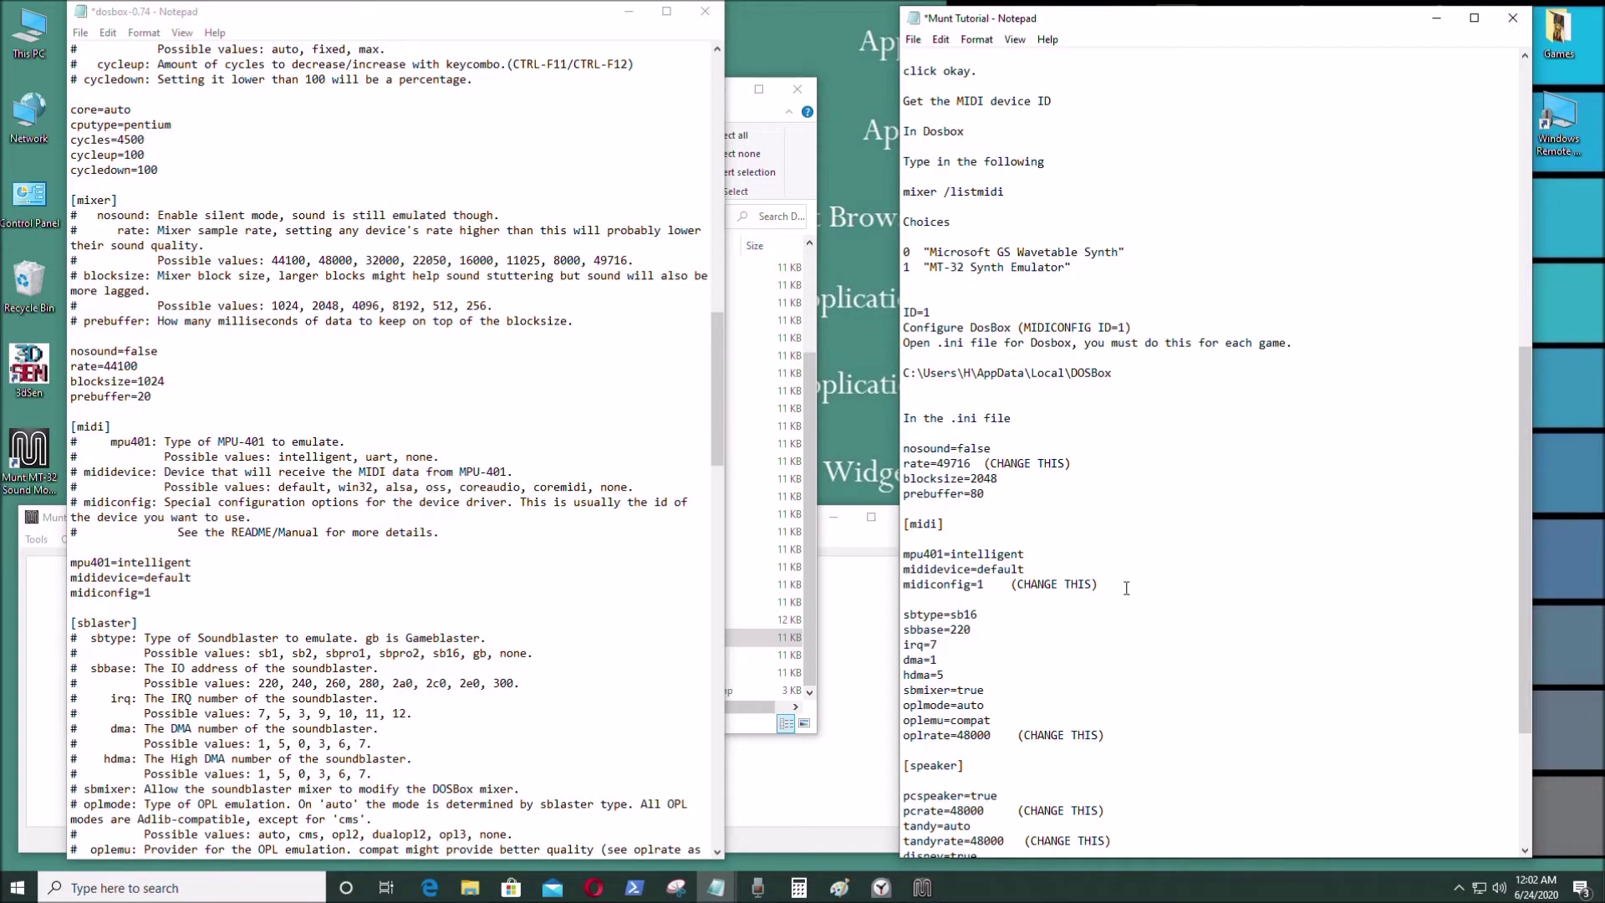
# Set the sample rate in the [mixer] section to 48000
pyautogui.scroll(-3, 559, 588)
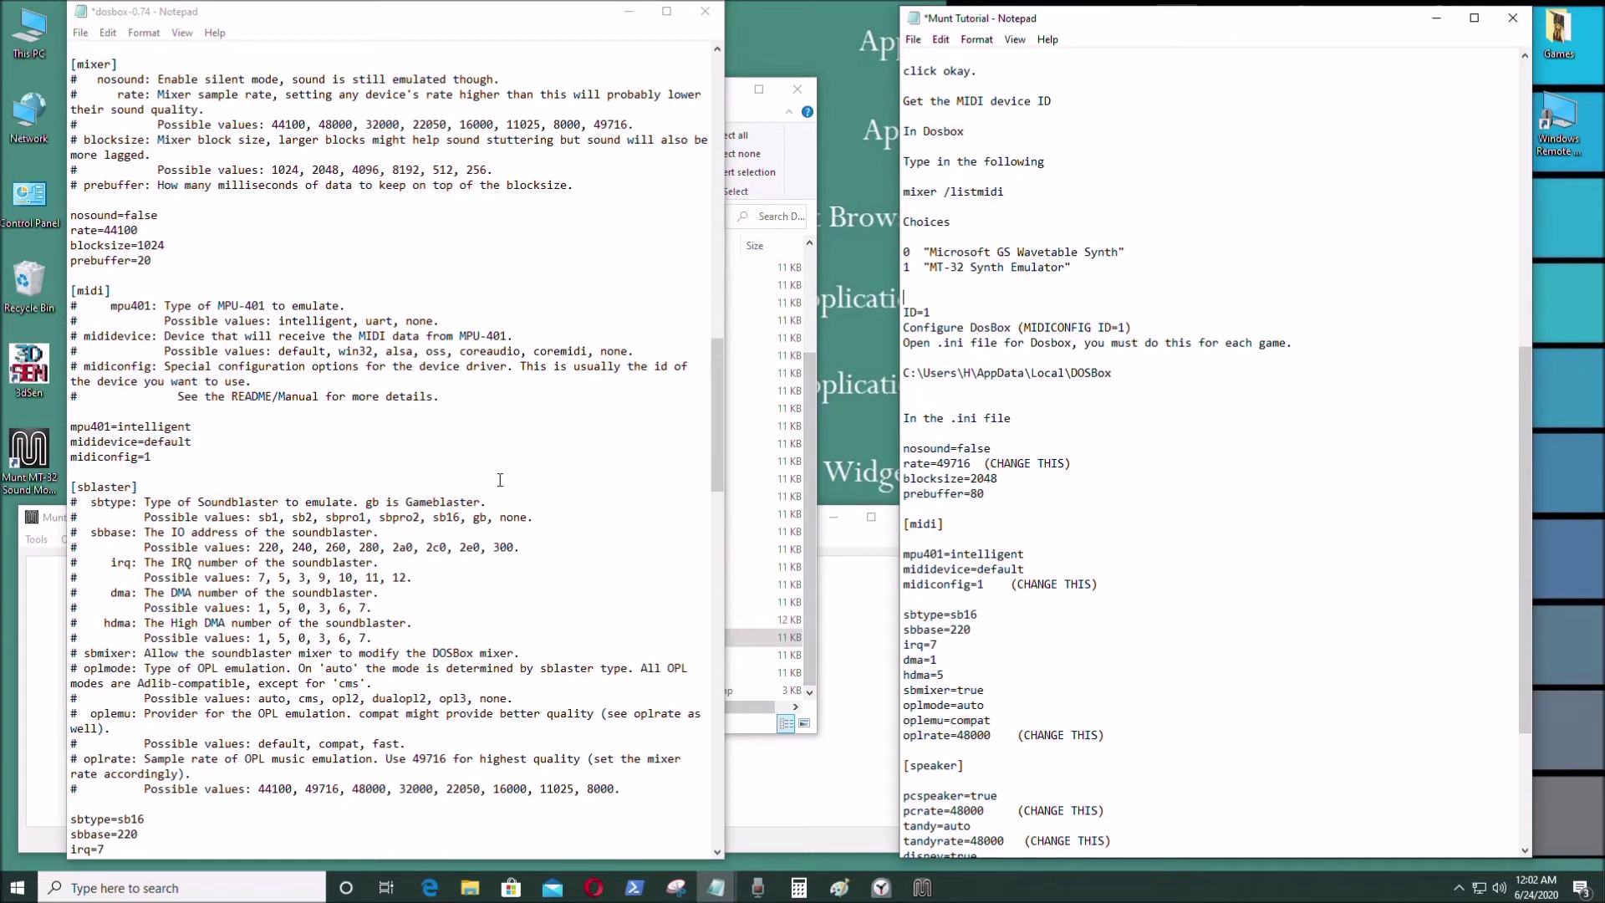
pyautogui.scroll(-1, 525, 485)
pyautogui.scroll(1, 525, 485)
pyautogui.click(153, 230)
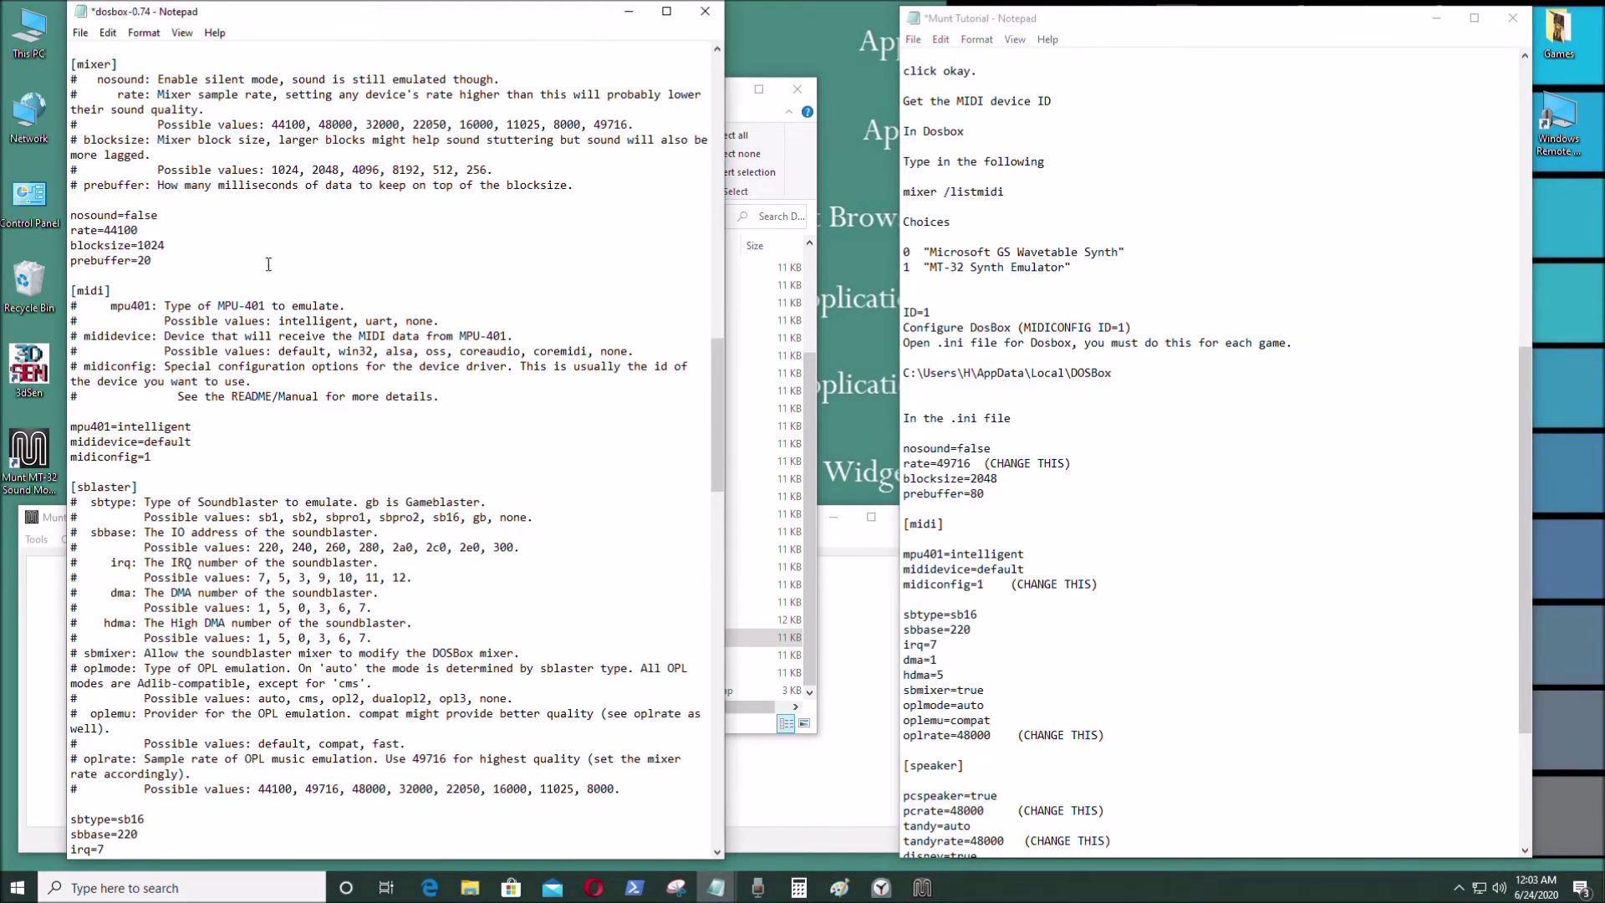
pyautogui.scroll(1, 267, 266)
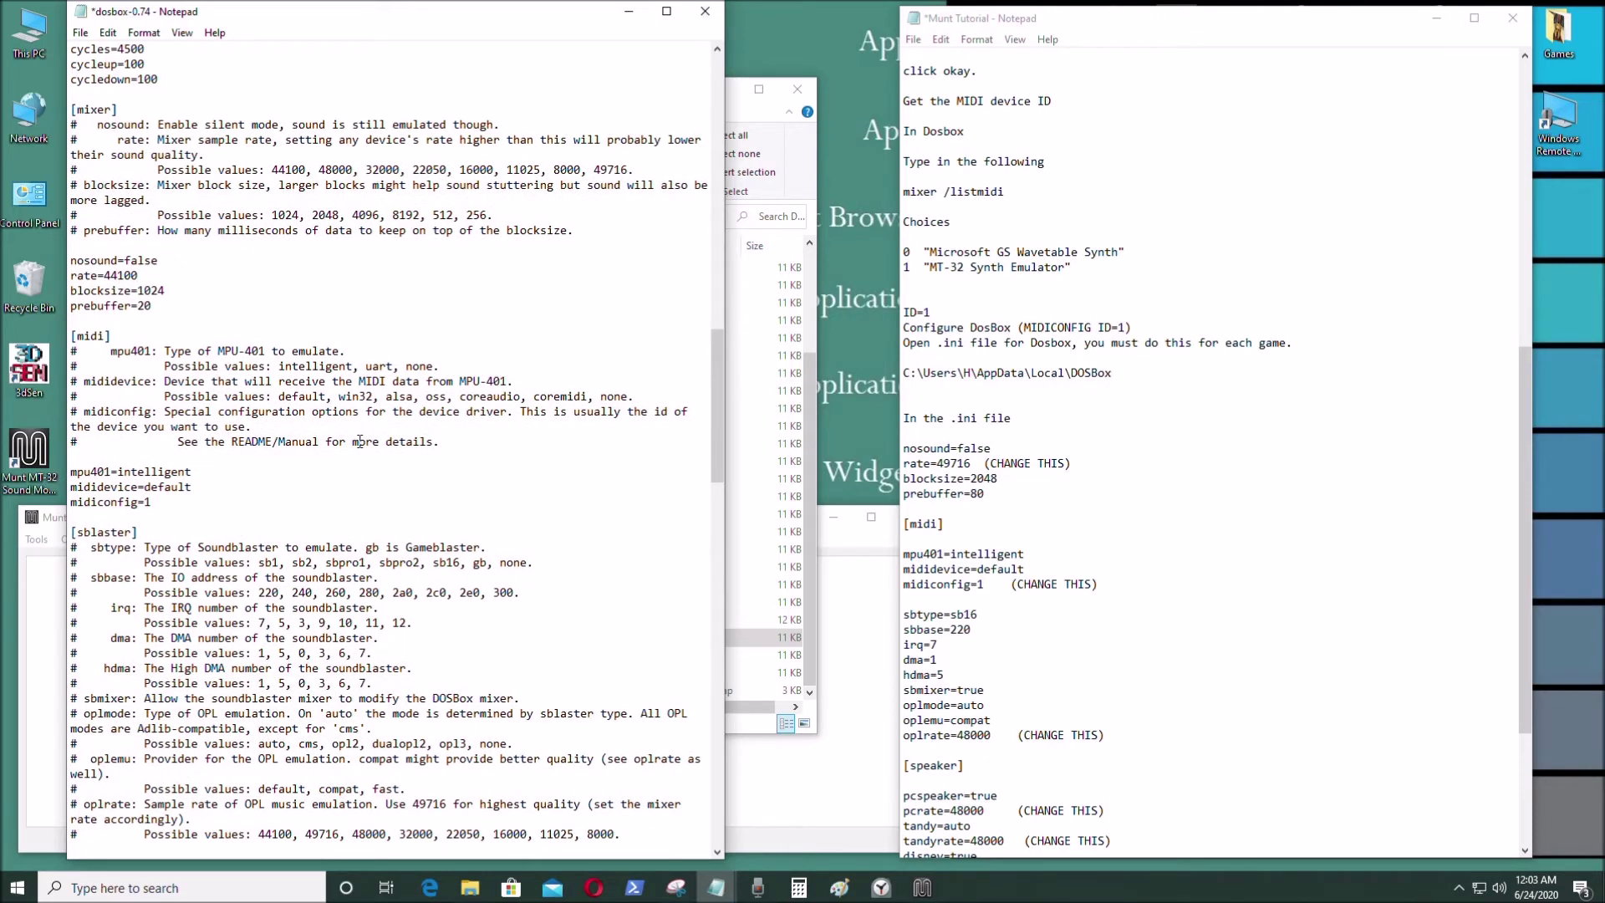
pyautogui.scroll(-2, 359, 440)
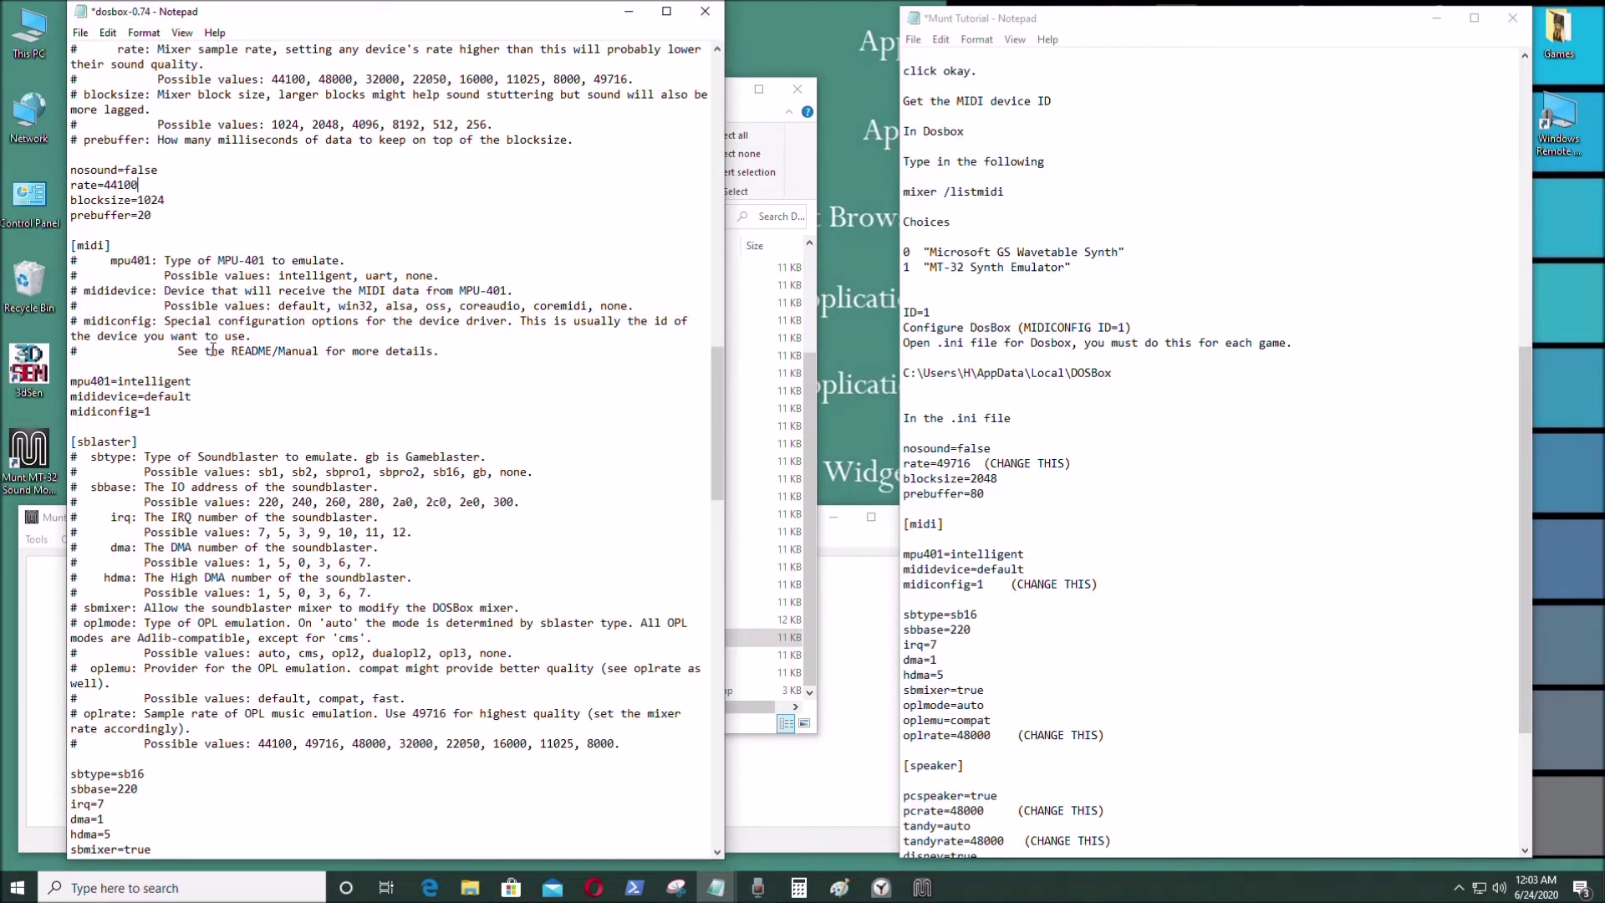
pyautogui.moveTo(138, 184); pyautogui.dragTo(106, 185)
pyautogui.write('48000')
# Check the irq, dma and hdma lines in the [sblaster] section and set oplrate to 48000
pyautogui.scroll(-2, 209, 416)
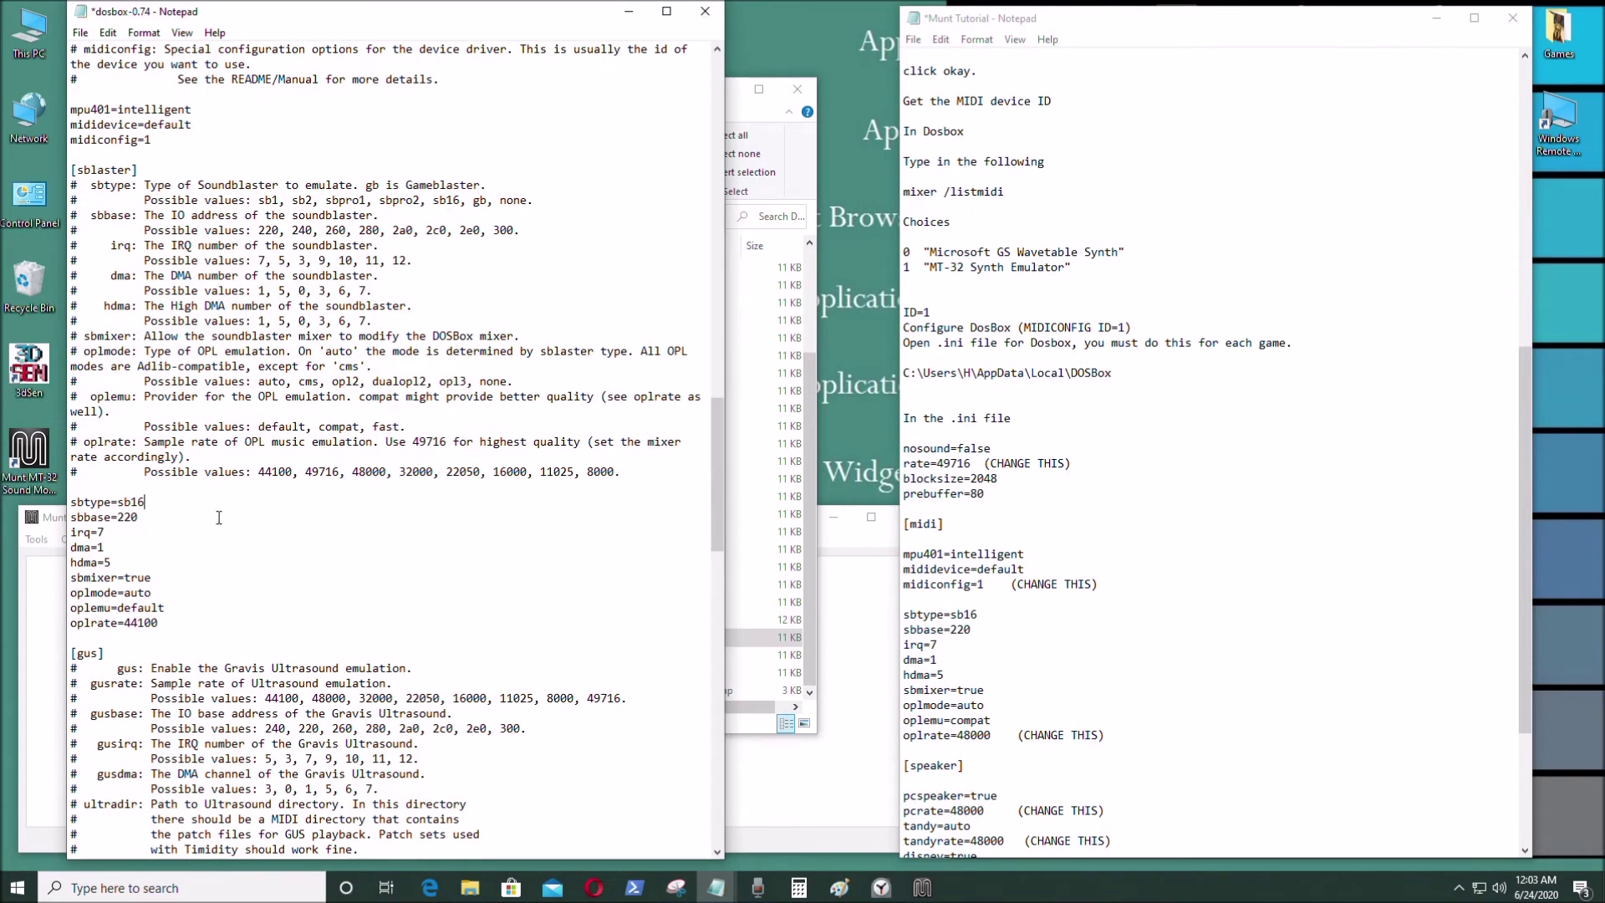
pyautogui.moveTo(124, 562); pyautogui.dragTo(68, 533)
pyautogui.click(175, 576)
pyautogui.scroll(-1, 231, 580)
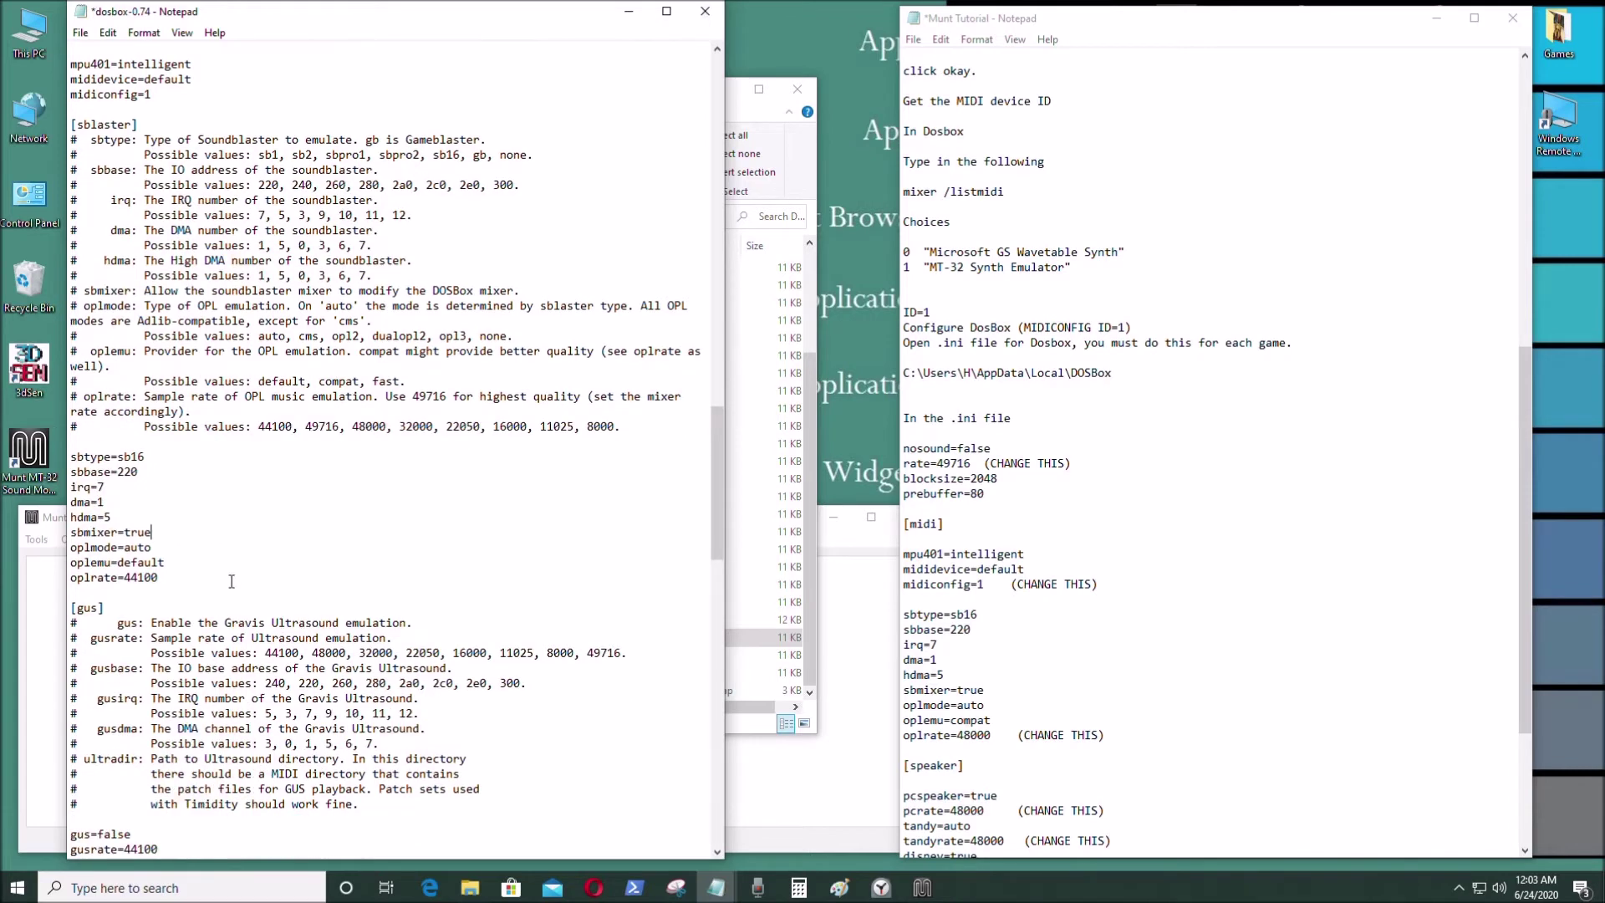
pyautogui.moveTo(158, 577); pyautogui.dragTo(124, 577)
pyautogui.write('48000')
# Bring the [speaker] settings into view in the notes and set pcrate to 48000 in the configuration file
pyautogui.scroll(-1, 271, 579)
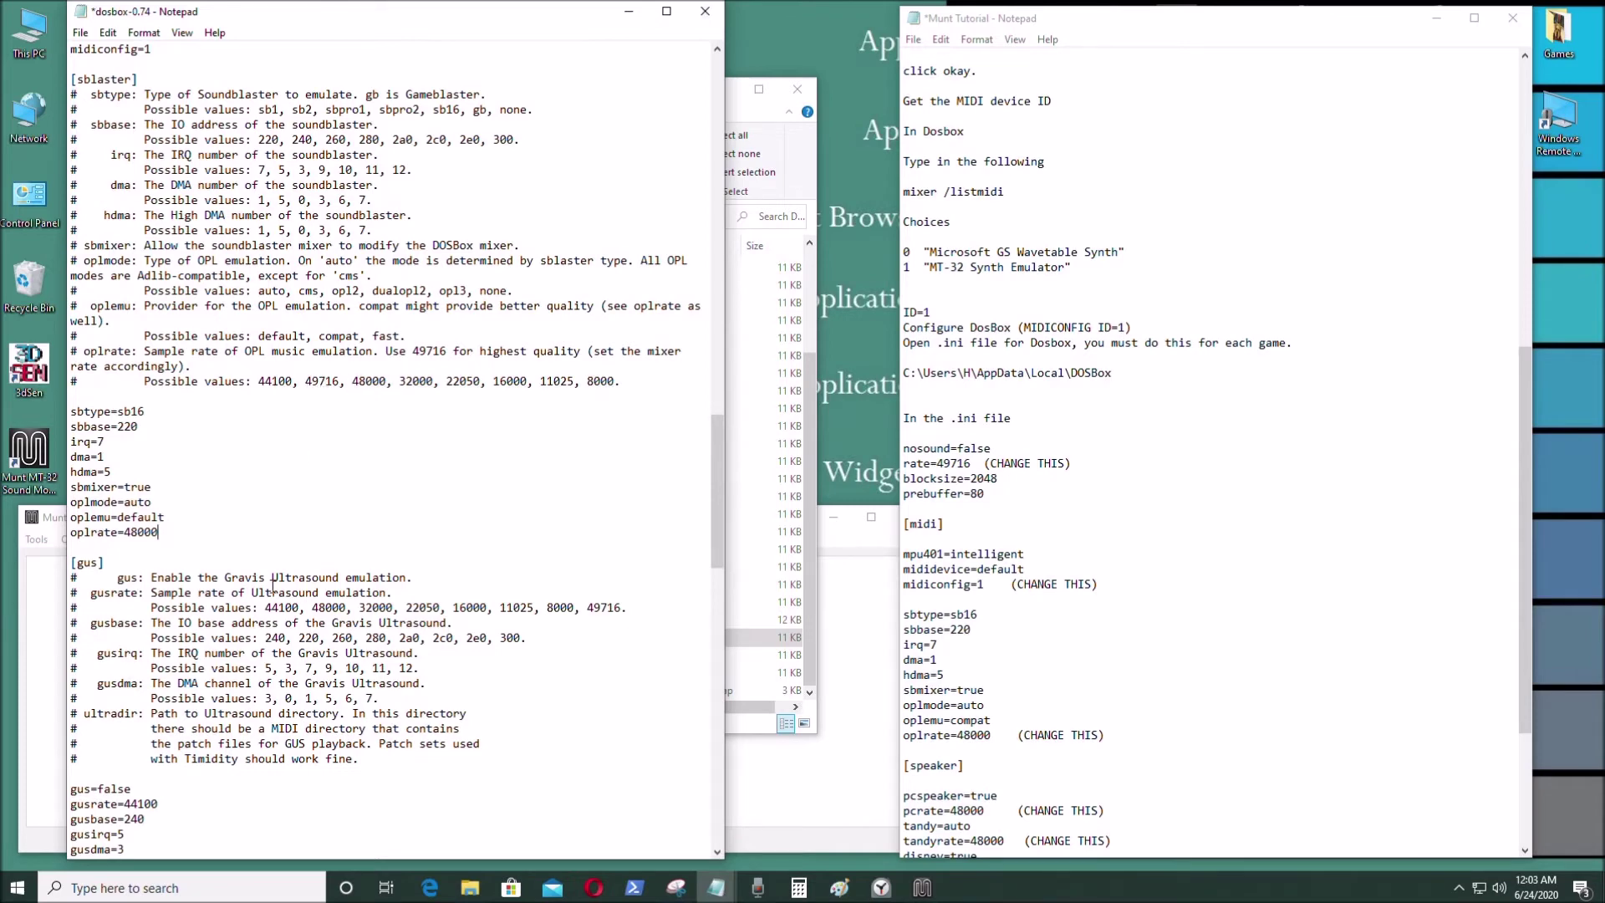
pyautogui.scroll(-3, 433, 567)
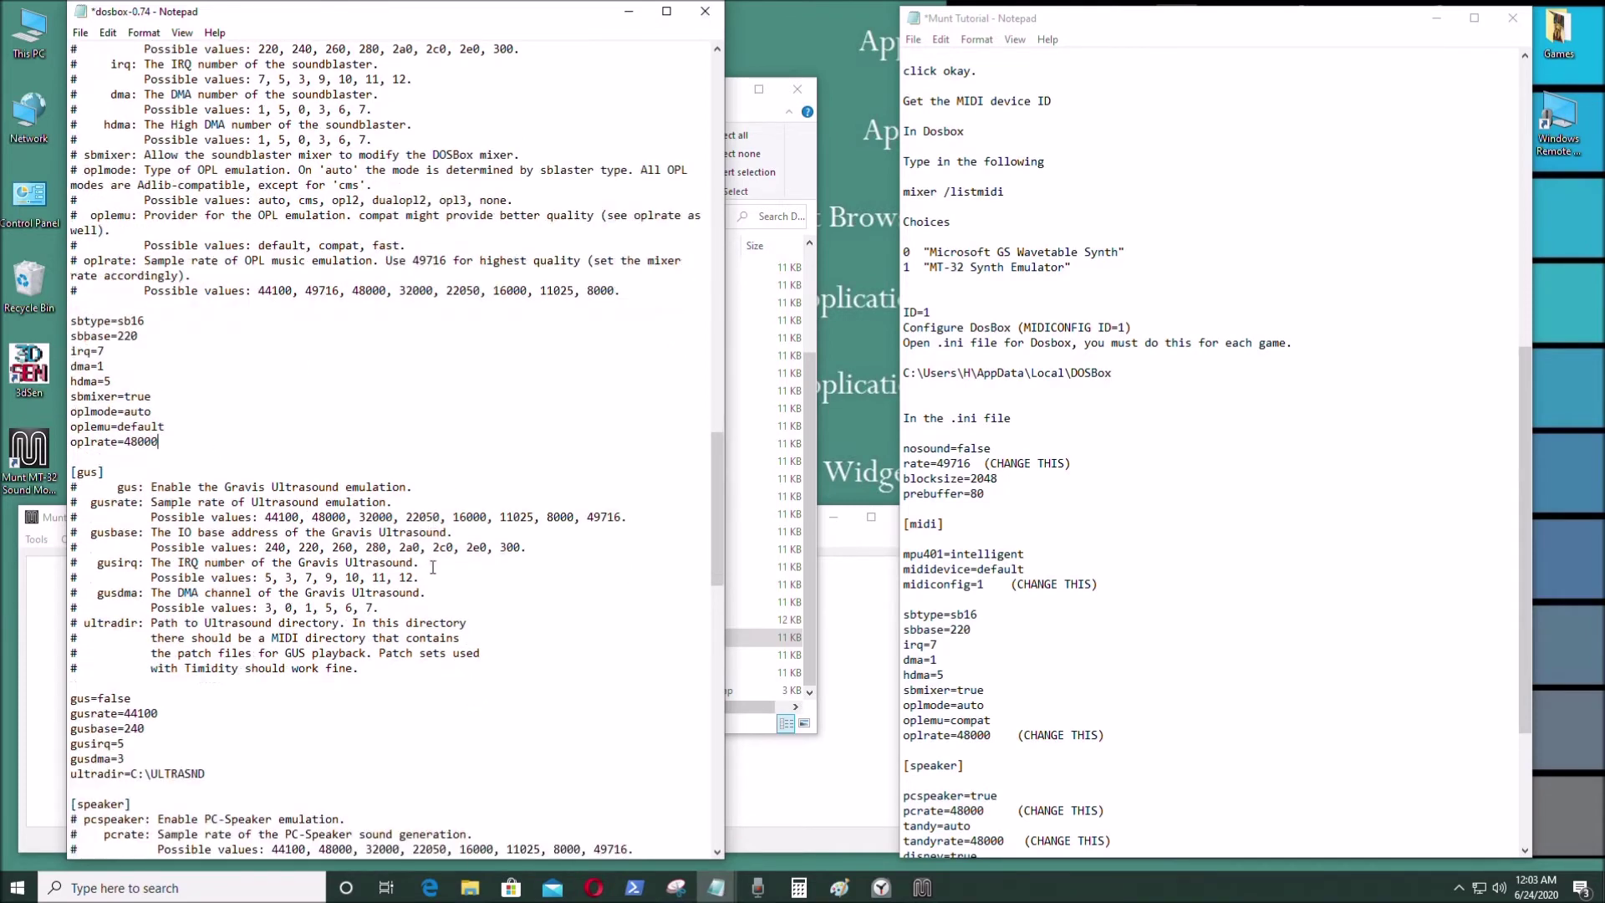
pyautogui.click(1030, 720)
pyautogui.scroll(-3, 1030, 720)
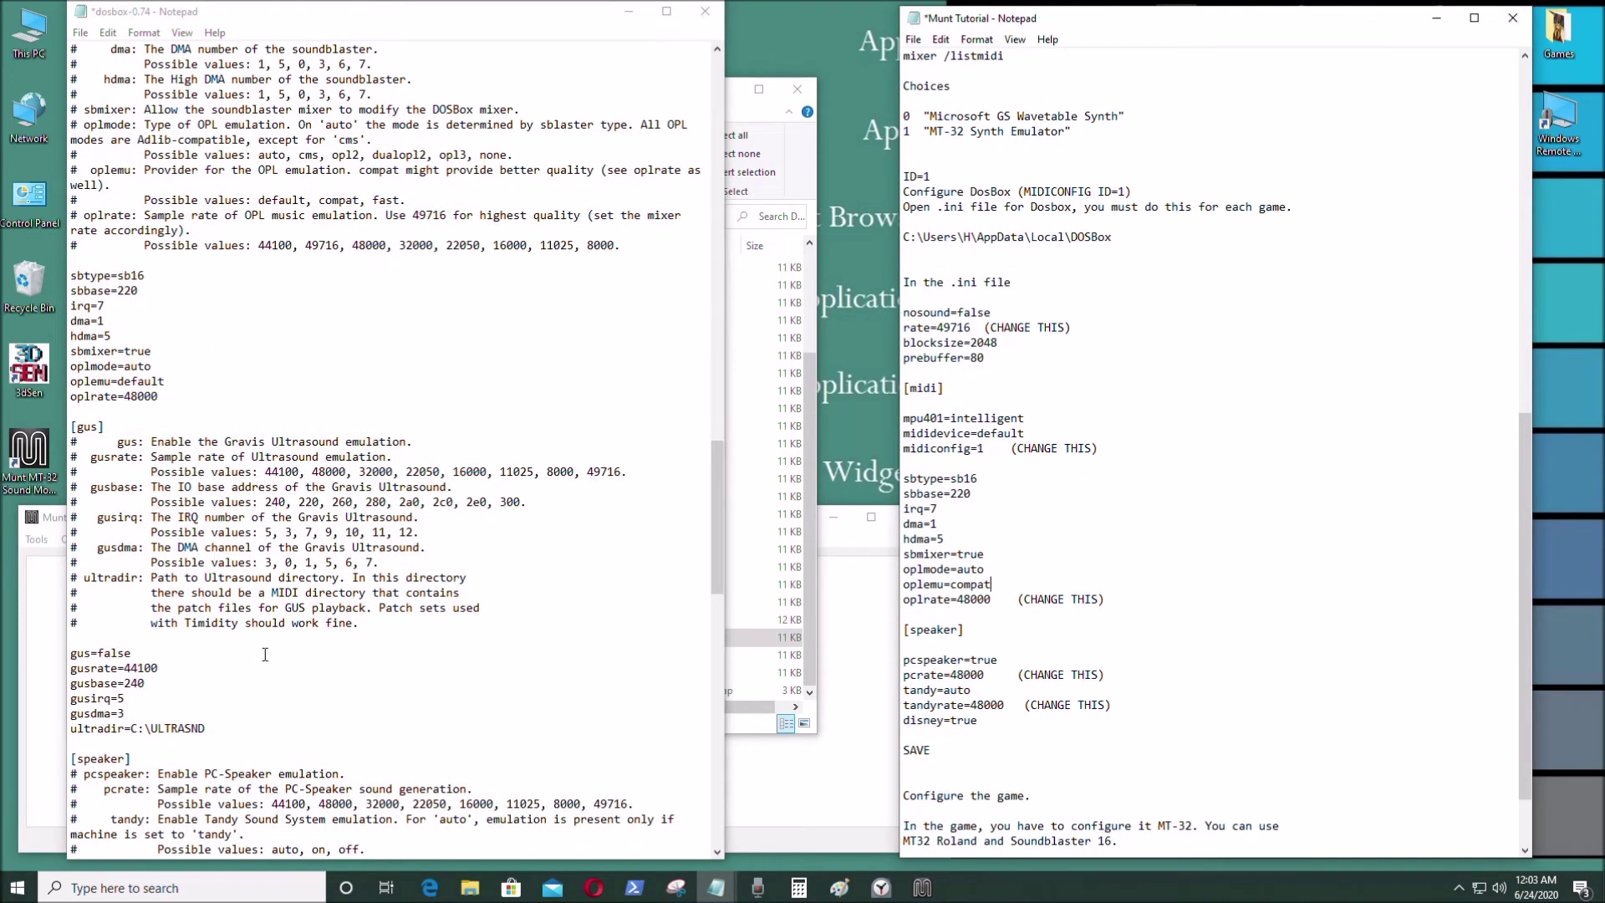
pyautogui.scroll(-1, 262, 636)
pyautogui.scroll(-6, 263, 636)
pyautogui.click(201, 626)
pyautogui.moveTo(152, 637); pyautogui.dragTo(126, 637)
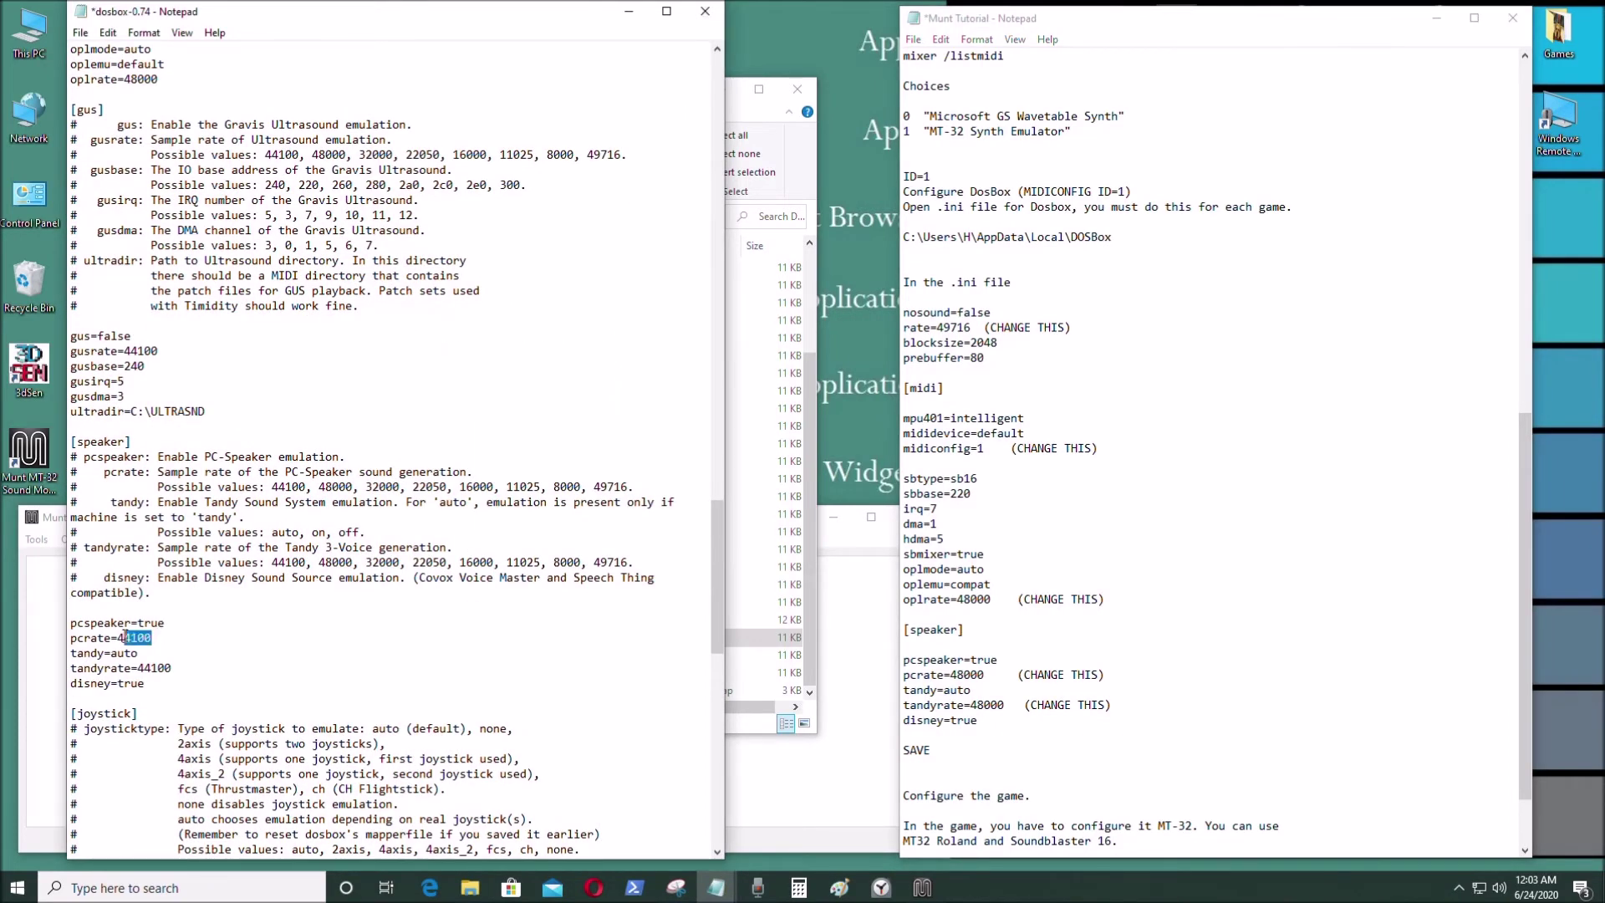
pyautogui.write('8000')
# Set tandyrate in the [speaker] section to 48000
pyautogui.click(173, 668)
pyautogui.press('BackSpace')
pyautogui.press('BackSpace')
pyautogui.press('BackSpace')
pyautogui.press('BackSpace')
pyautogui.write('8000')
# Look through the remaining sections of the configuration file, save it and close it
pyautogui.scroll(-5, 326, 657)
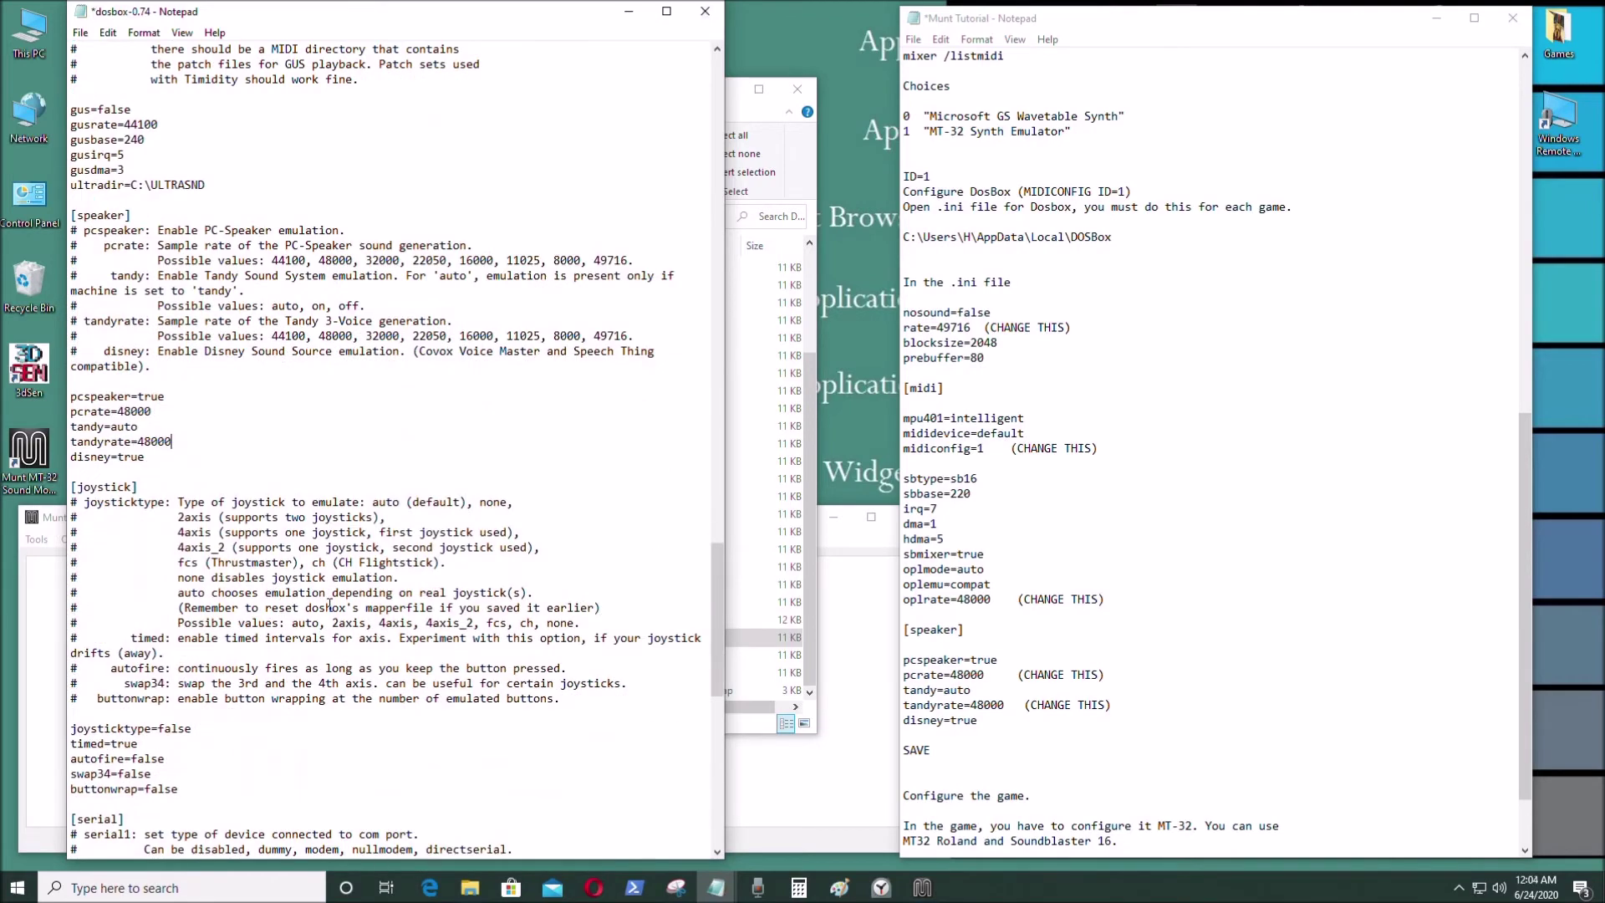
pyautogui.scroll(-17, 349, 605)
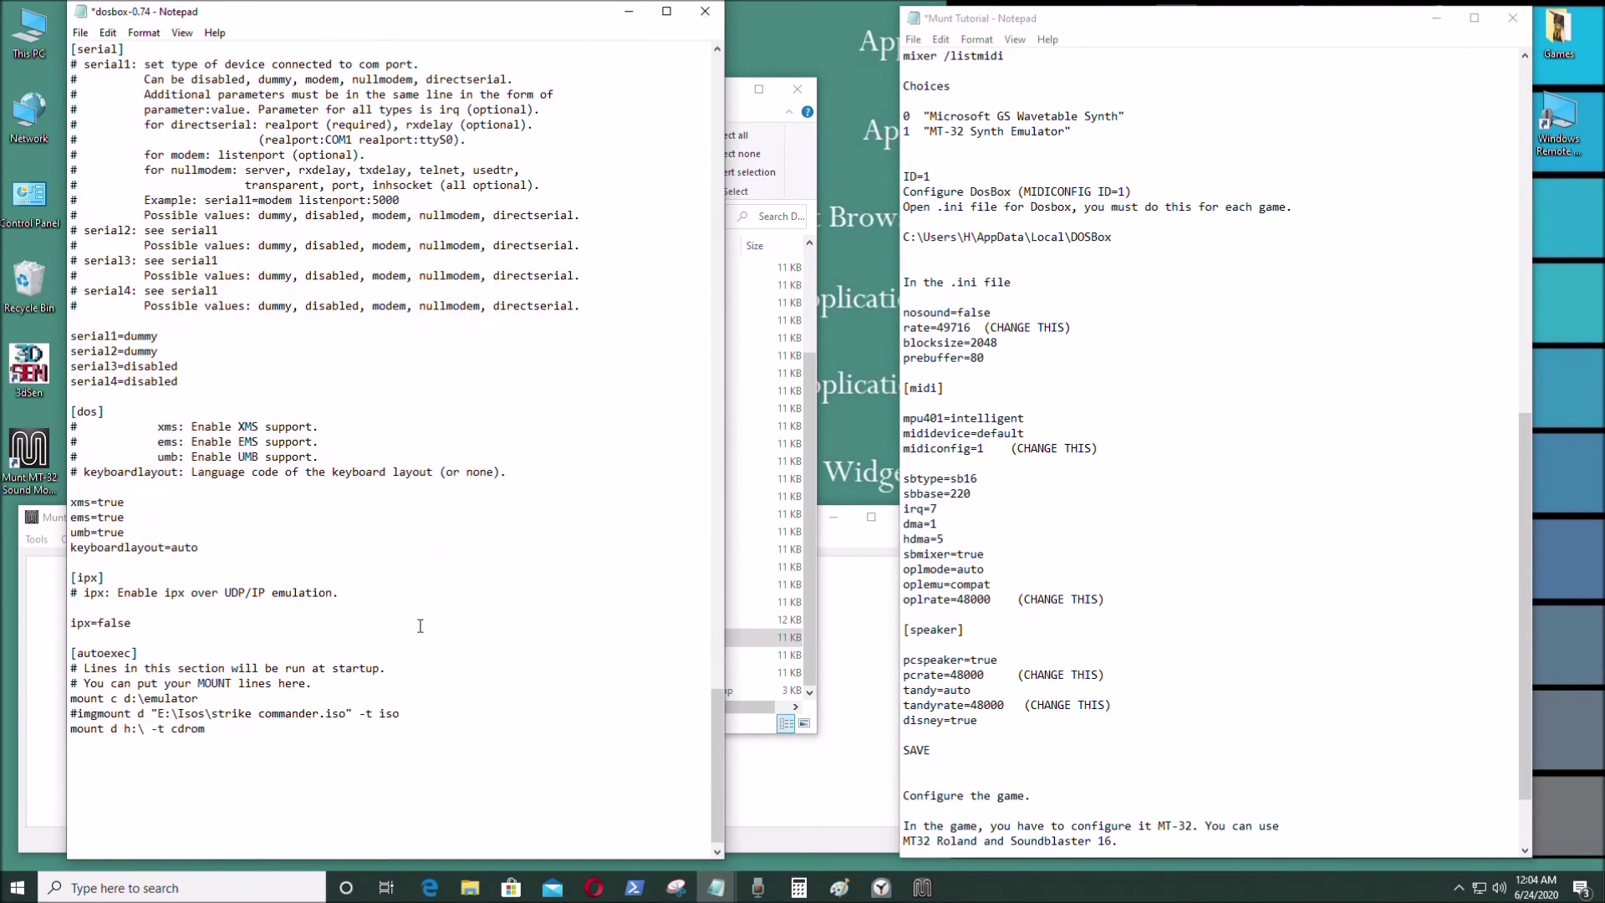
pyautogui.scroll(3, 421, 625)
pyautogui.click(81, 33)
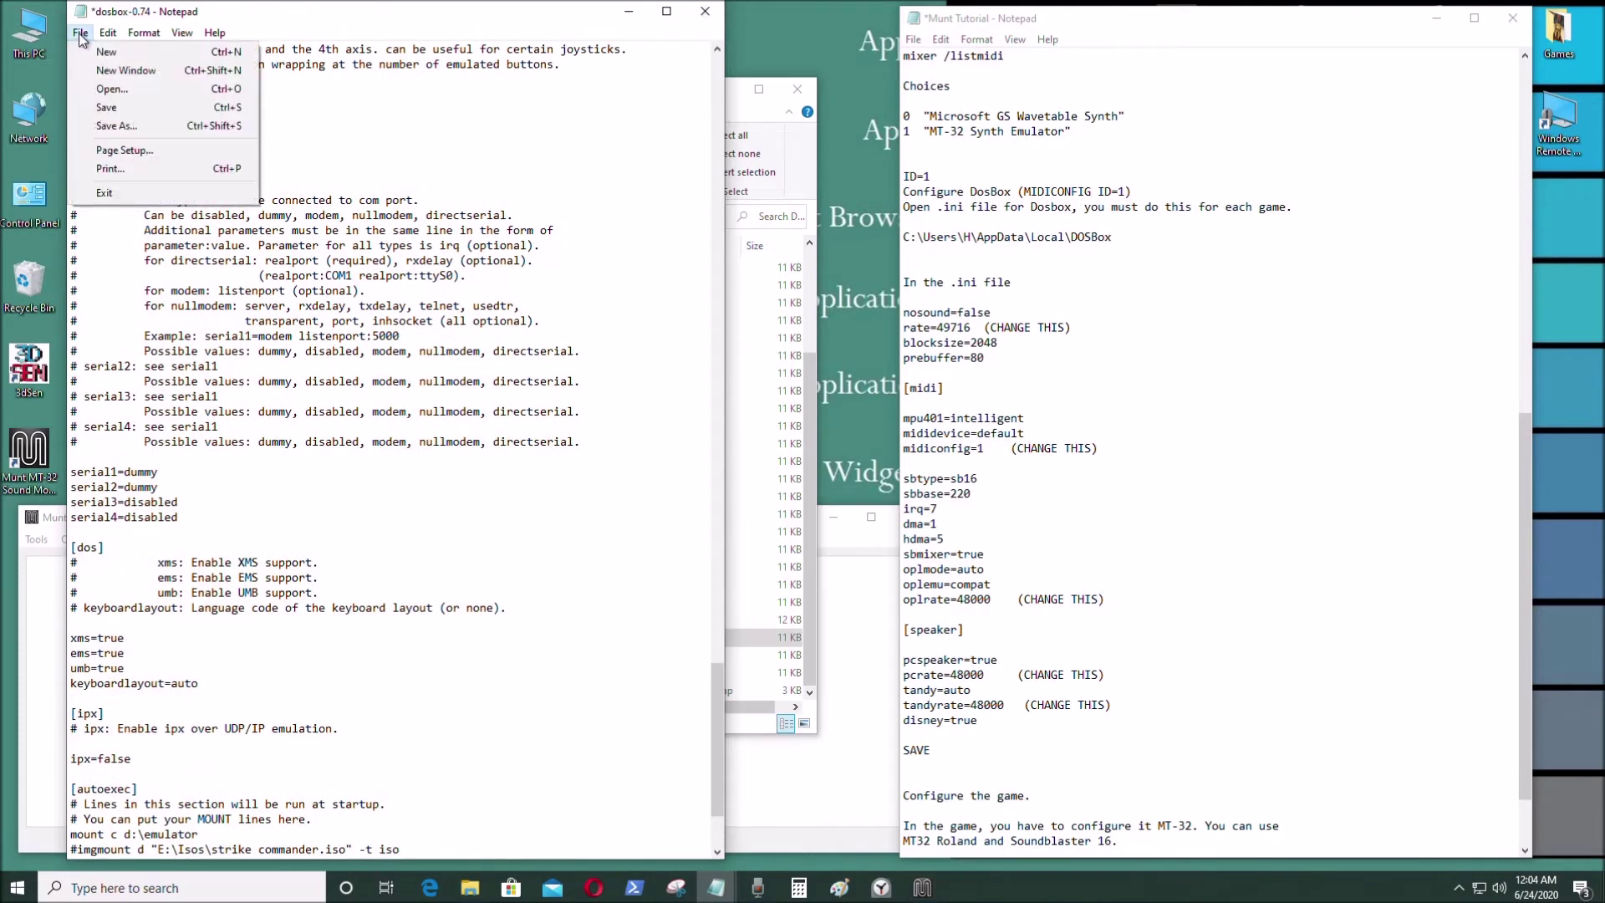
pyautogui.click(107, 107)
pyautogui.scroll(-4, 349, 301)
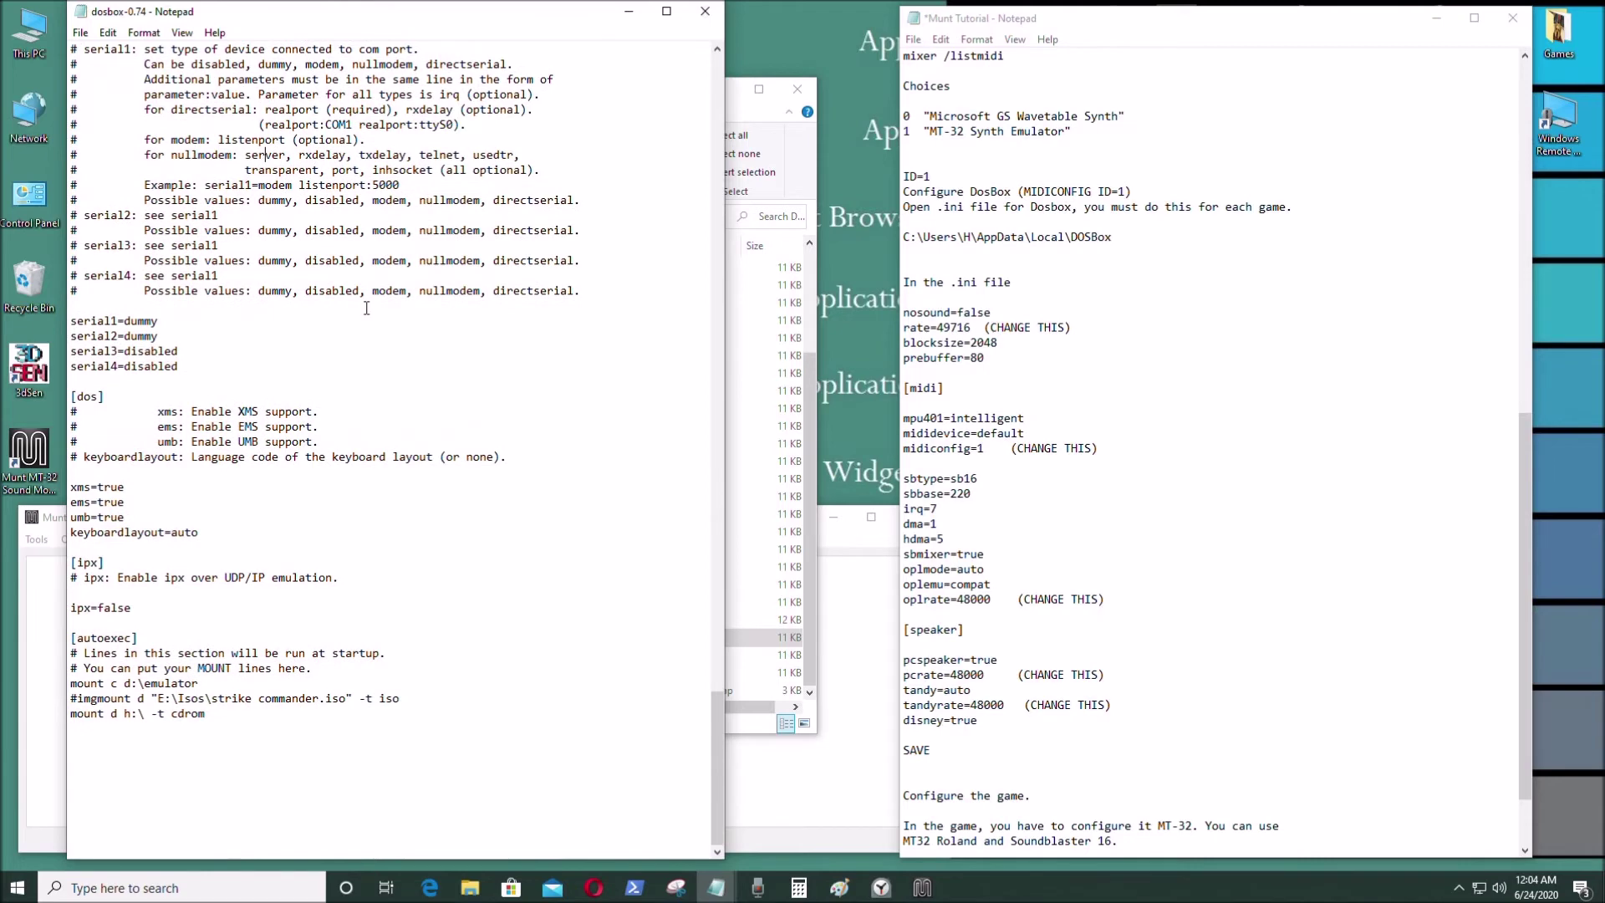
pyautogui.scroll(4, 372, 309)
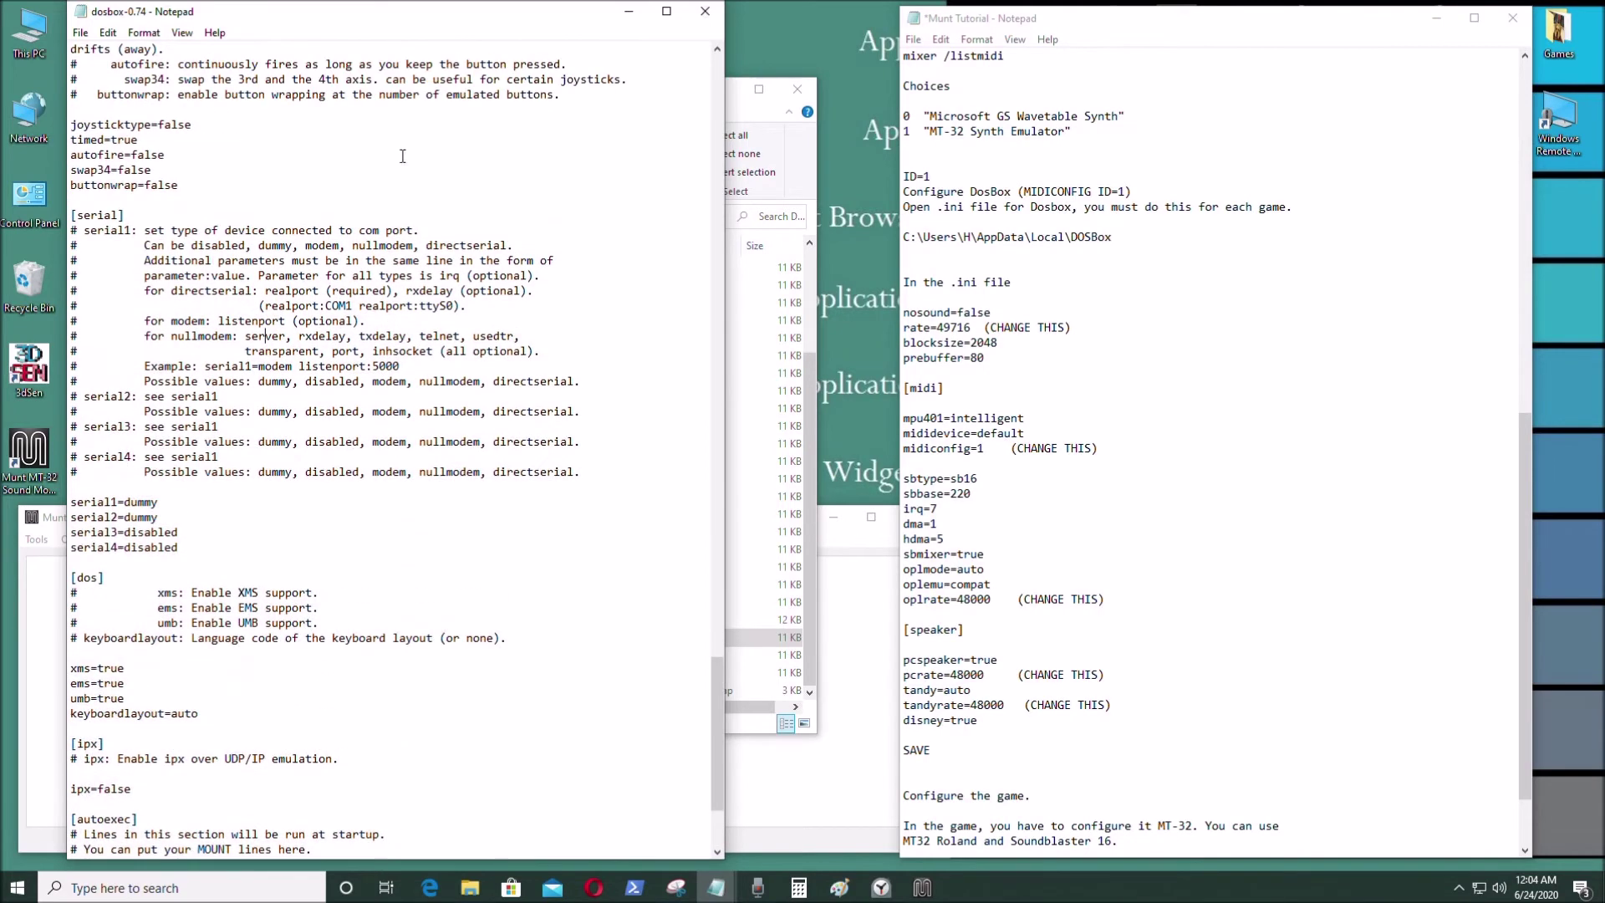
pyautogui.click(698, 11)
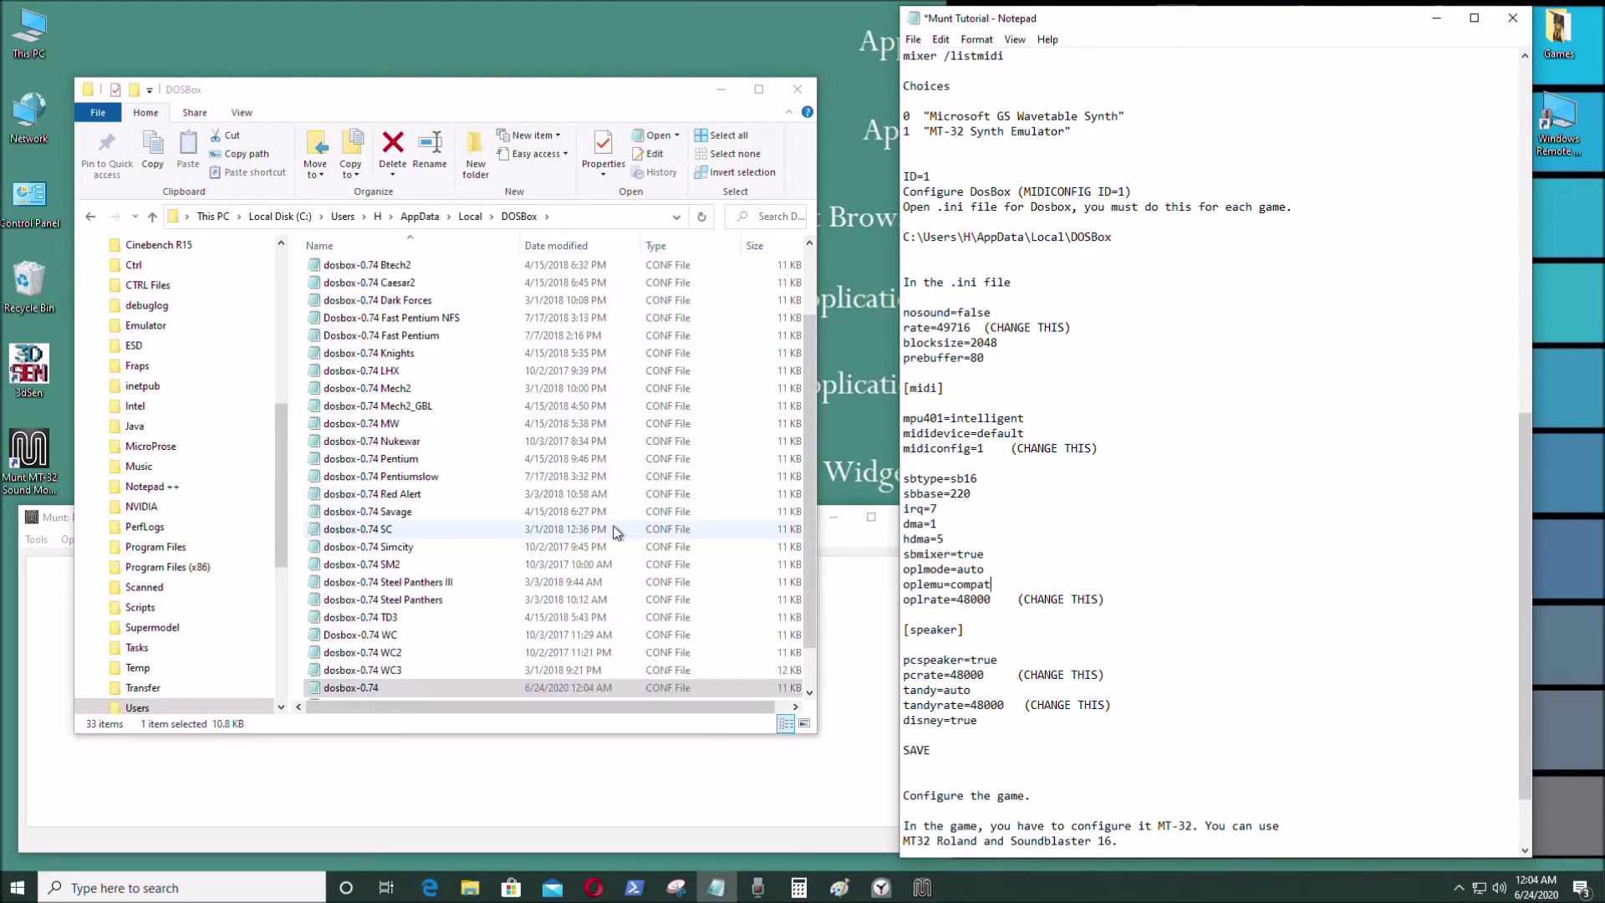
# Close the DOSBox configuration folder and minimize the tutorial notes
pyautogui.scroll(3, 612, 531)
pyautogui.scroll(-3, 616, 531)
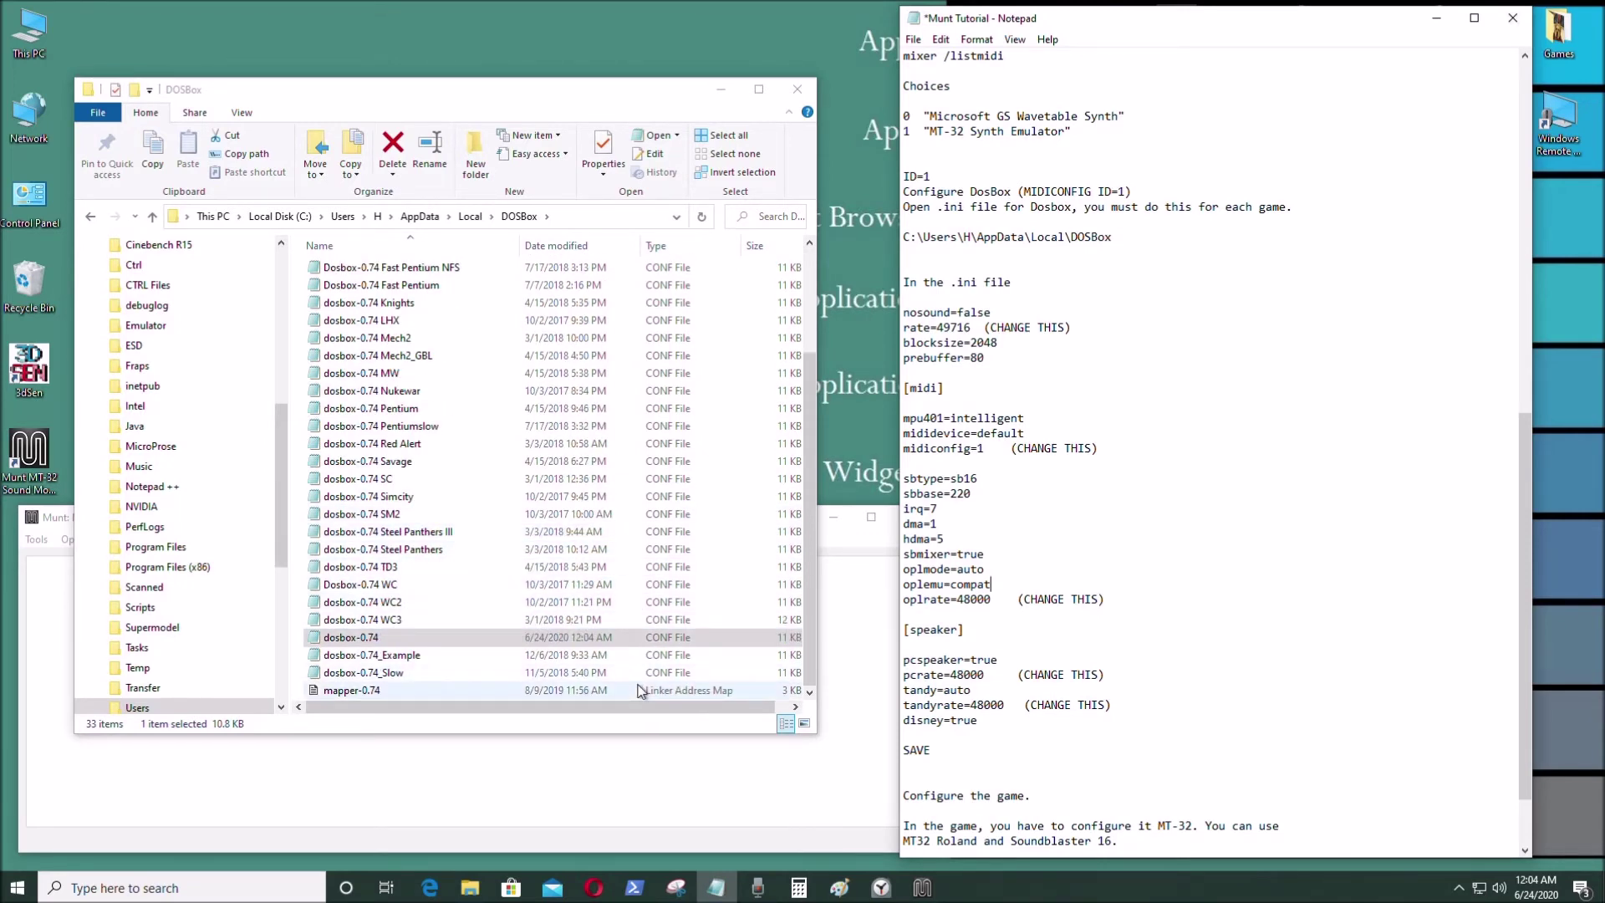
pyautogui.click(798, 90)
pyautogui.moveTo(1320, 18); pyautogui.dragTo(453, 33)
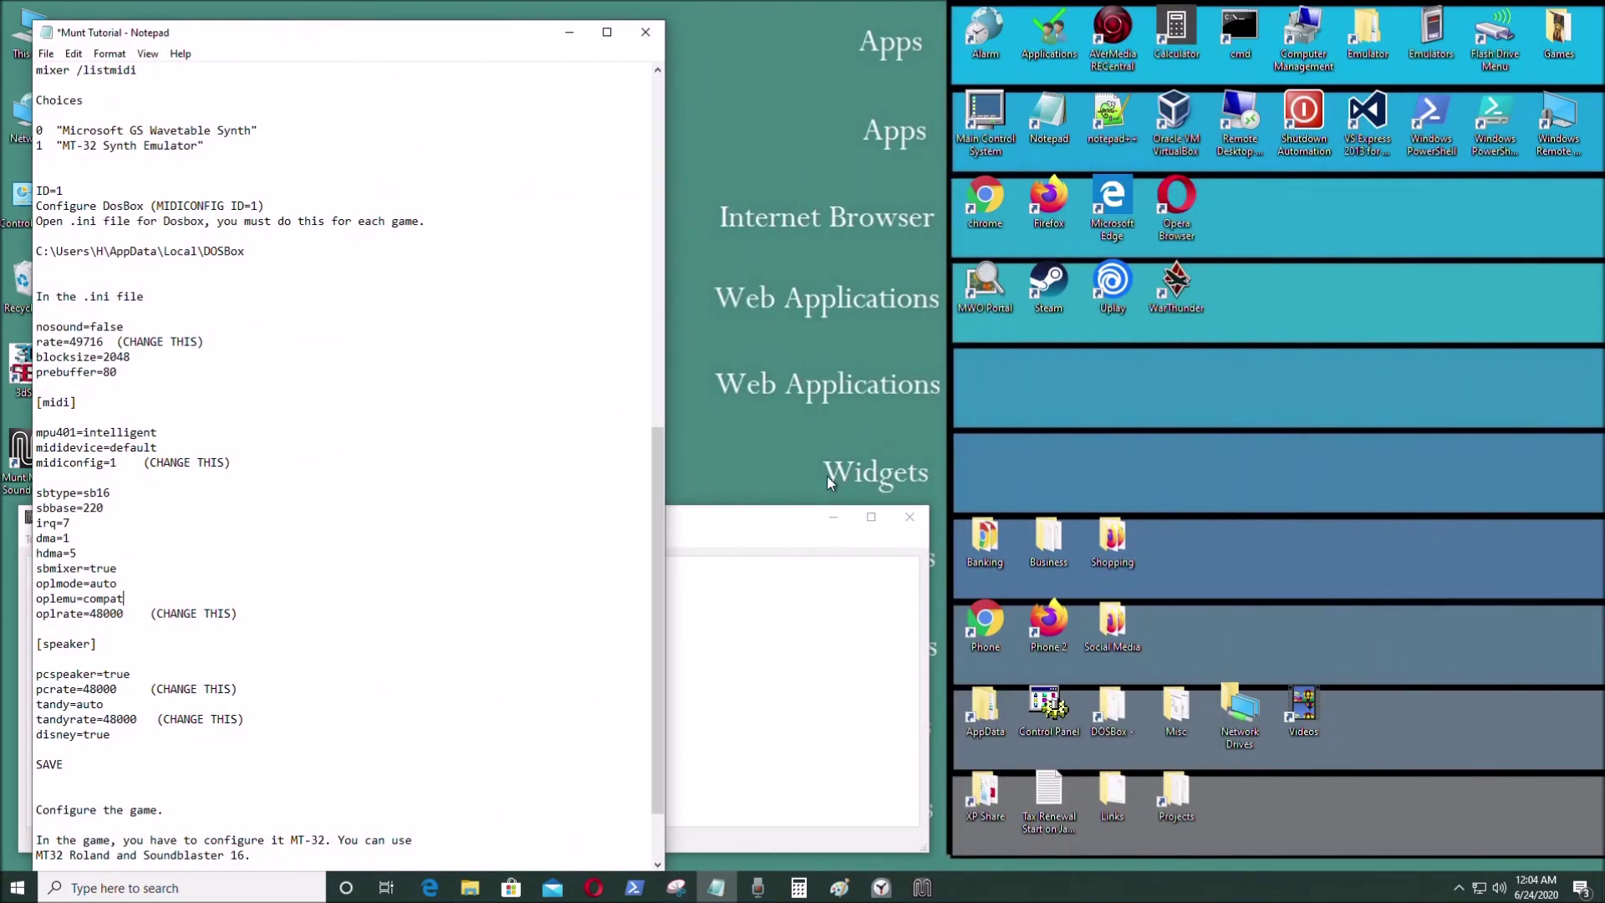
pyautogui.click(568, 34)
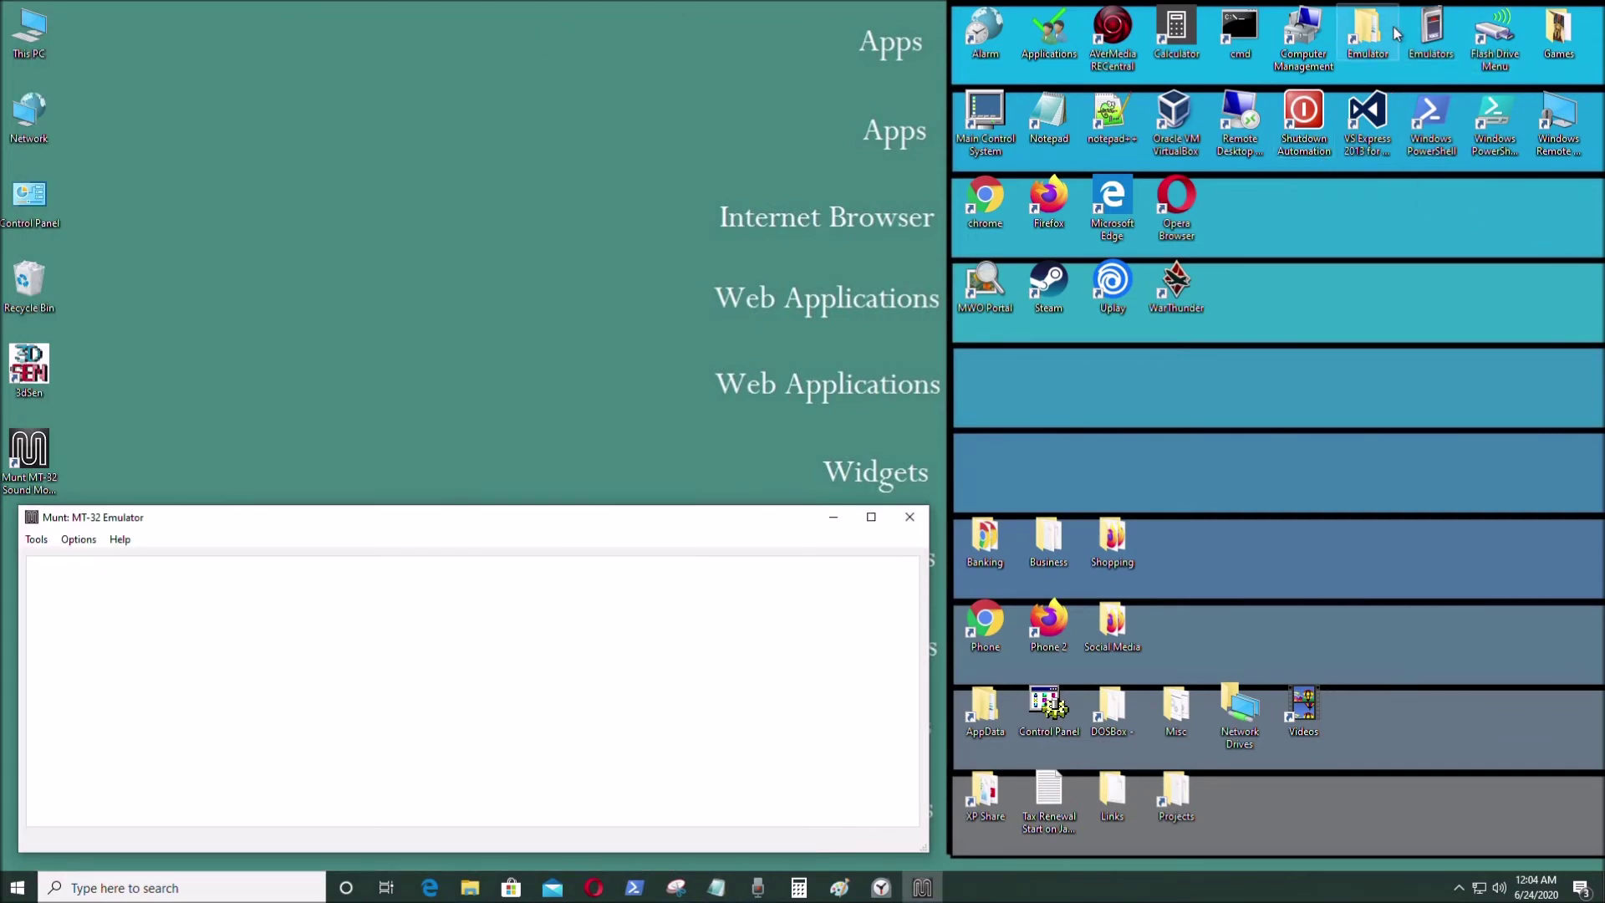
# Launch DOSBox with the DOSBox 0.74WC shortcut in the Emulators folder and switch it from full screen to a window
pyautogui.doubleClick(1367, 33)
pyautogui.click(353, 285)
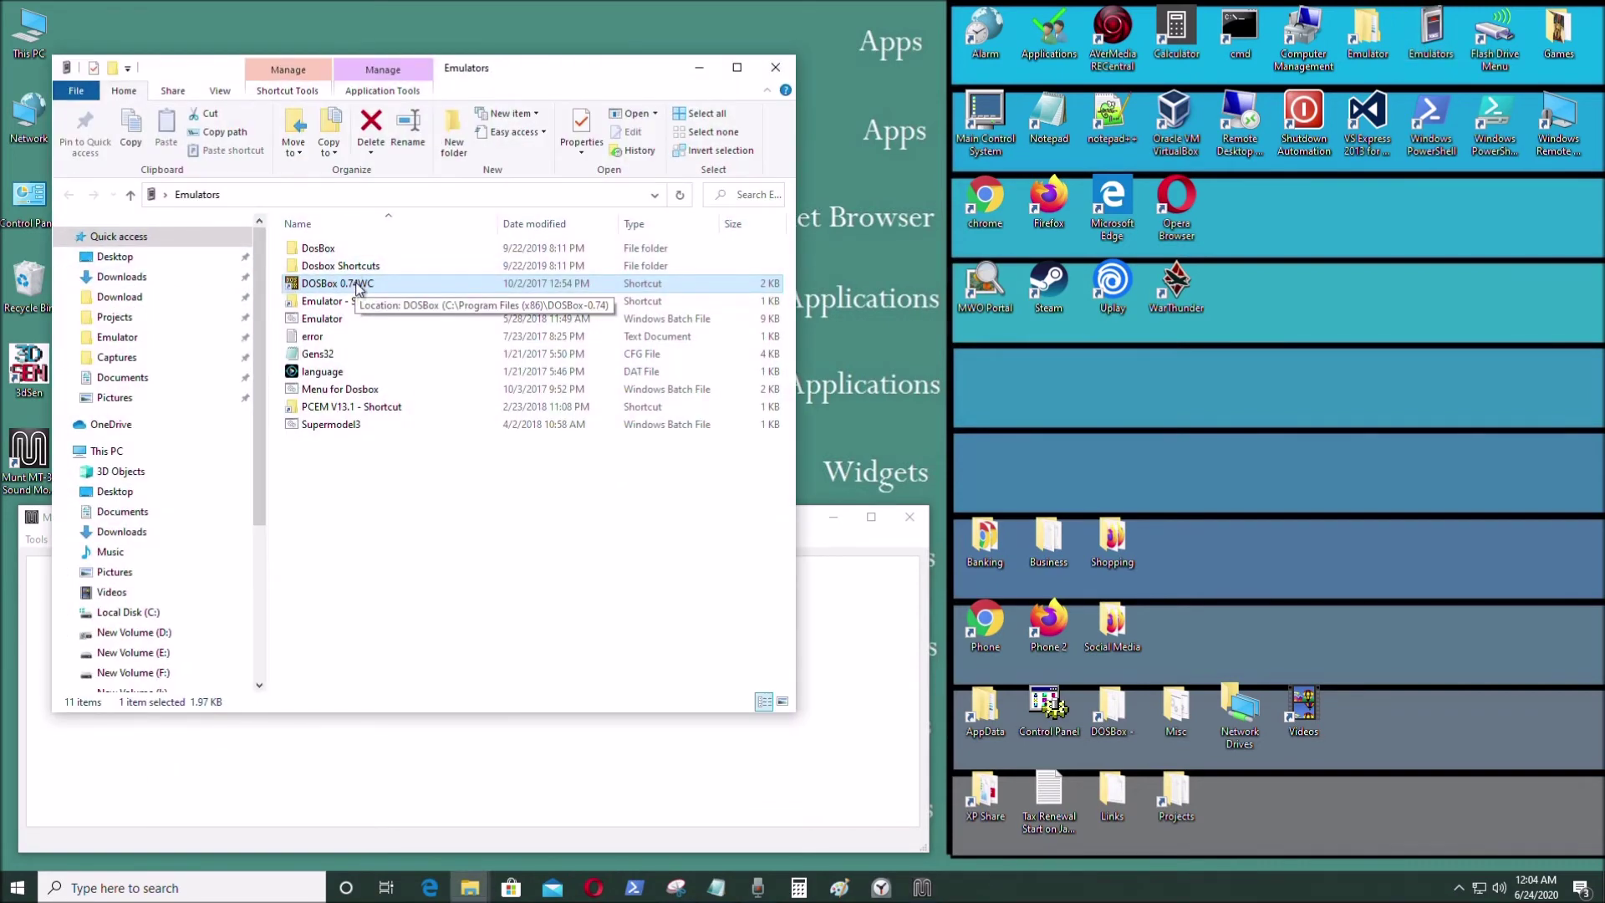
pyautogui.doubleClick(357, 285)
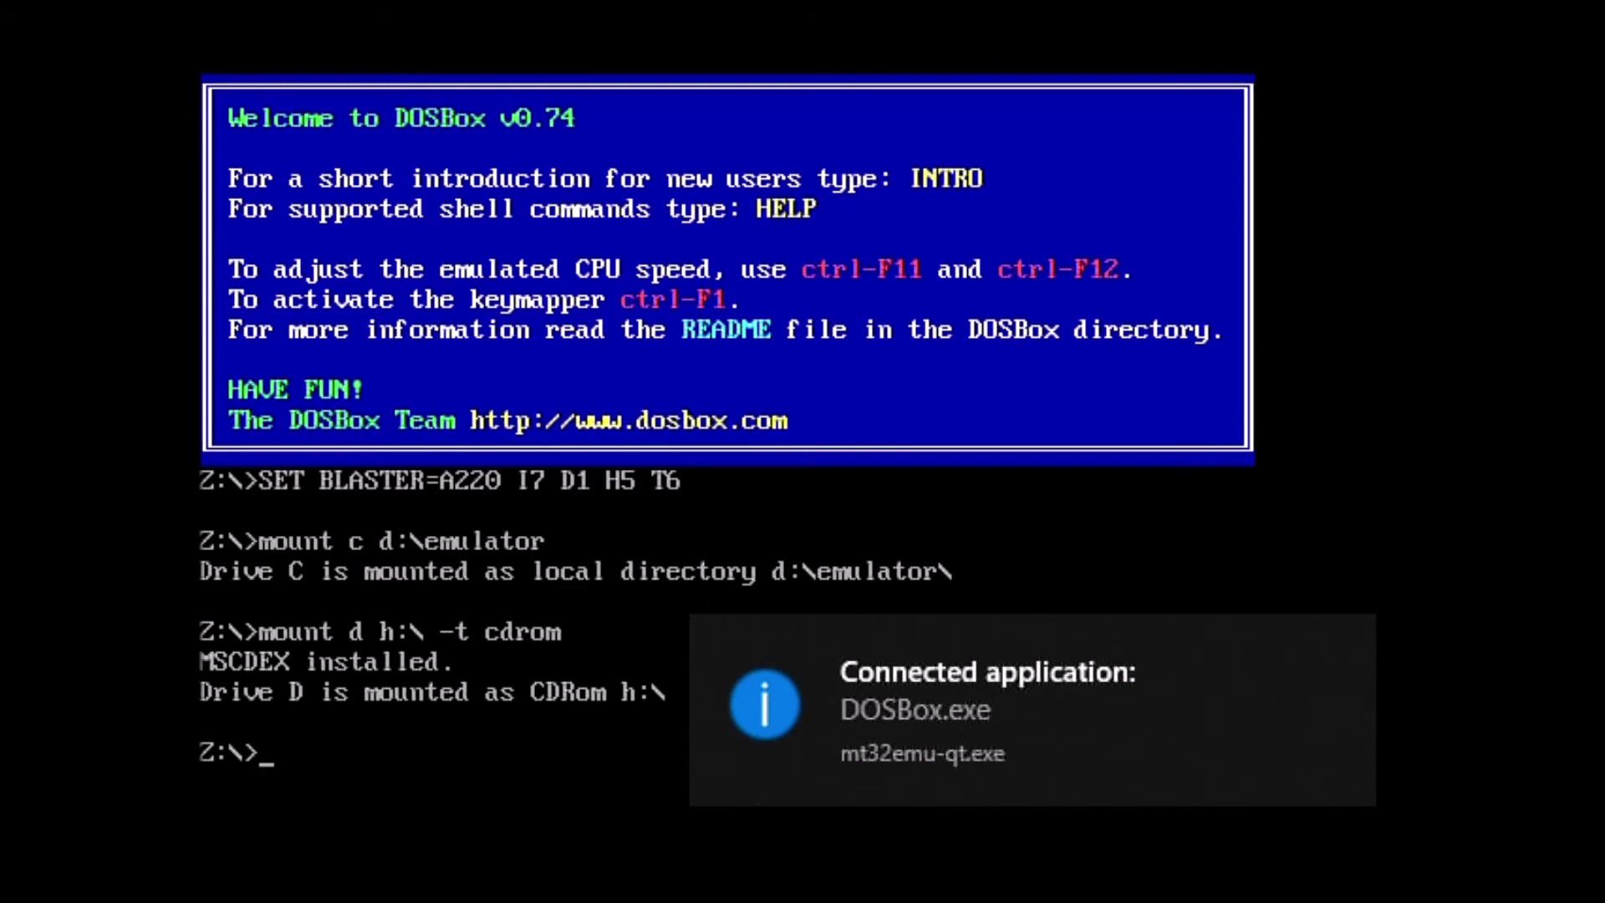
pyautogui.hotkey('alt', 'Return')
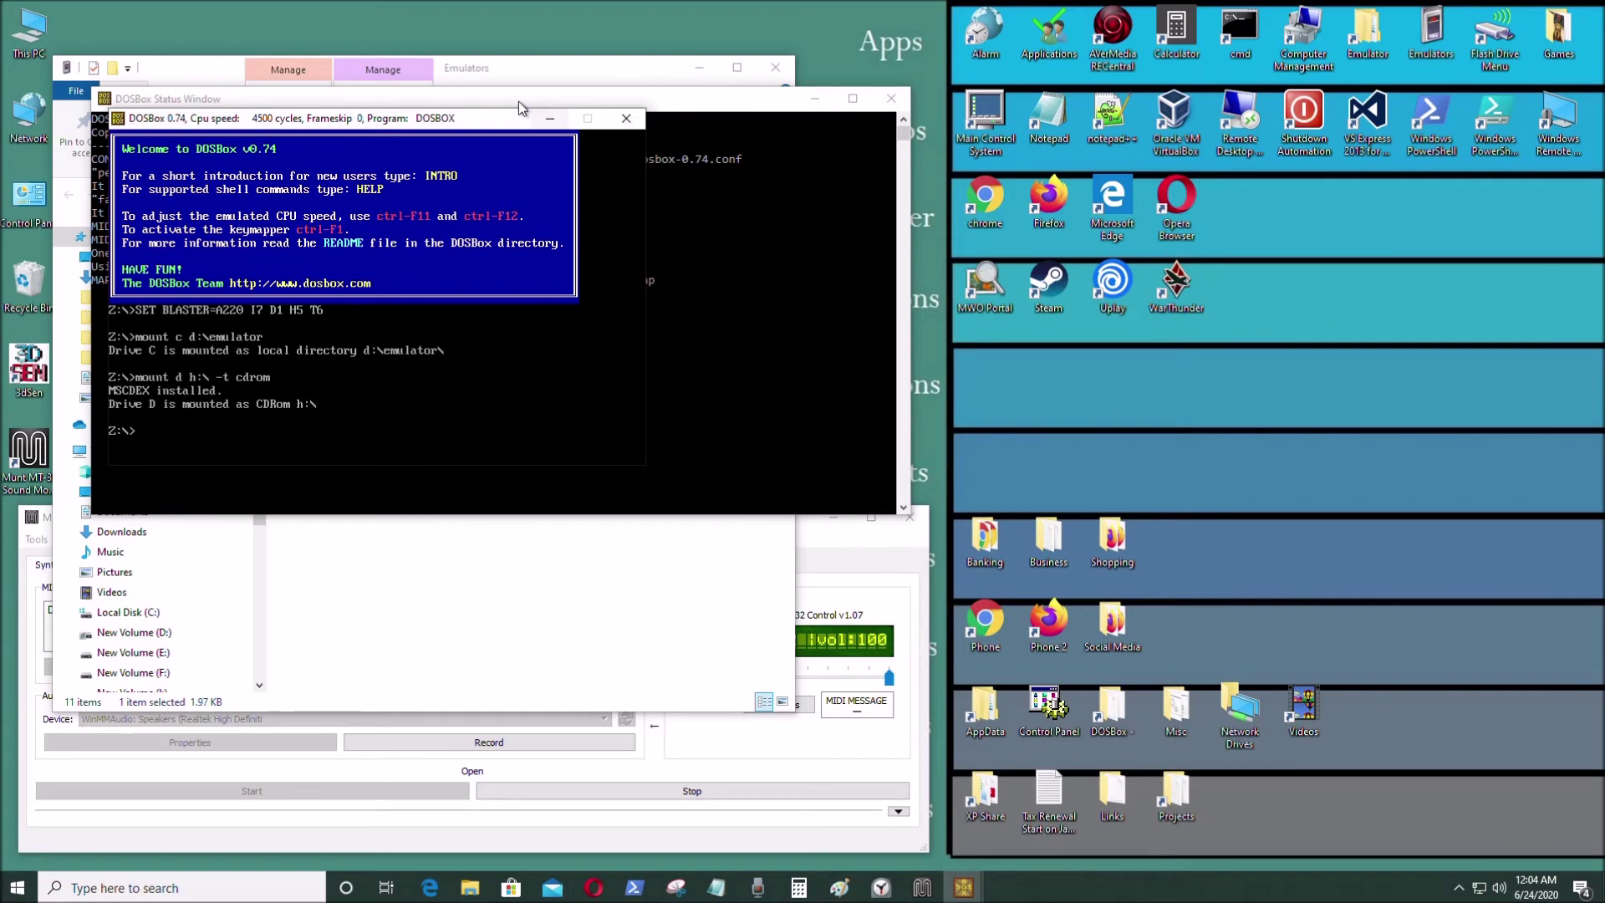
# Minimize the DOSBox Status Window and move the DOSBox window clear of the Emulators folder's file list
pyautogui.moveTo(470, 99); pyautogui.dragTo(1067, 207)
pyautogui.click(1414, 210)
pyautogui.moveTo(434, 117); pyautogui.dragTo(1051, 303)
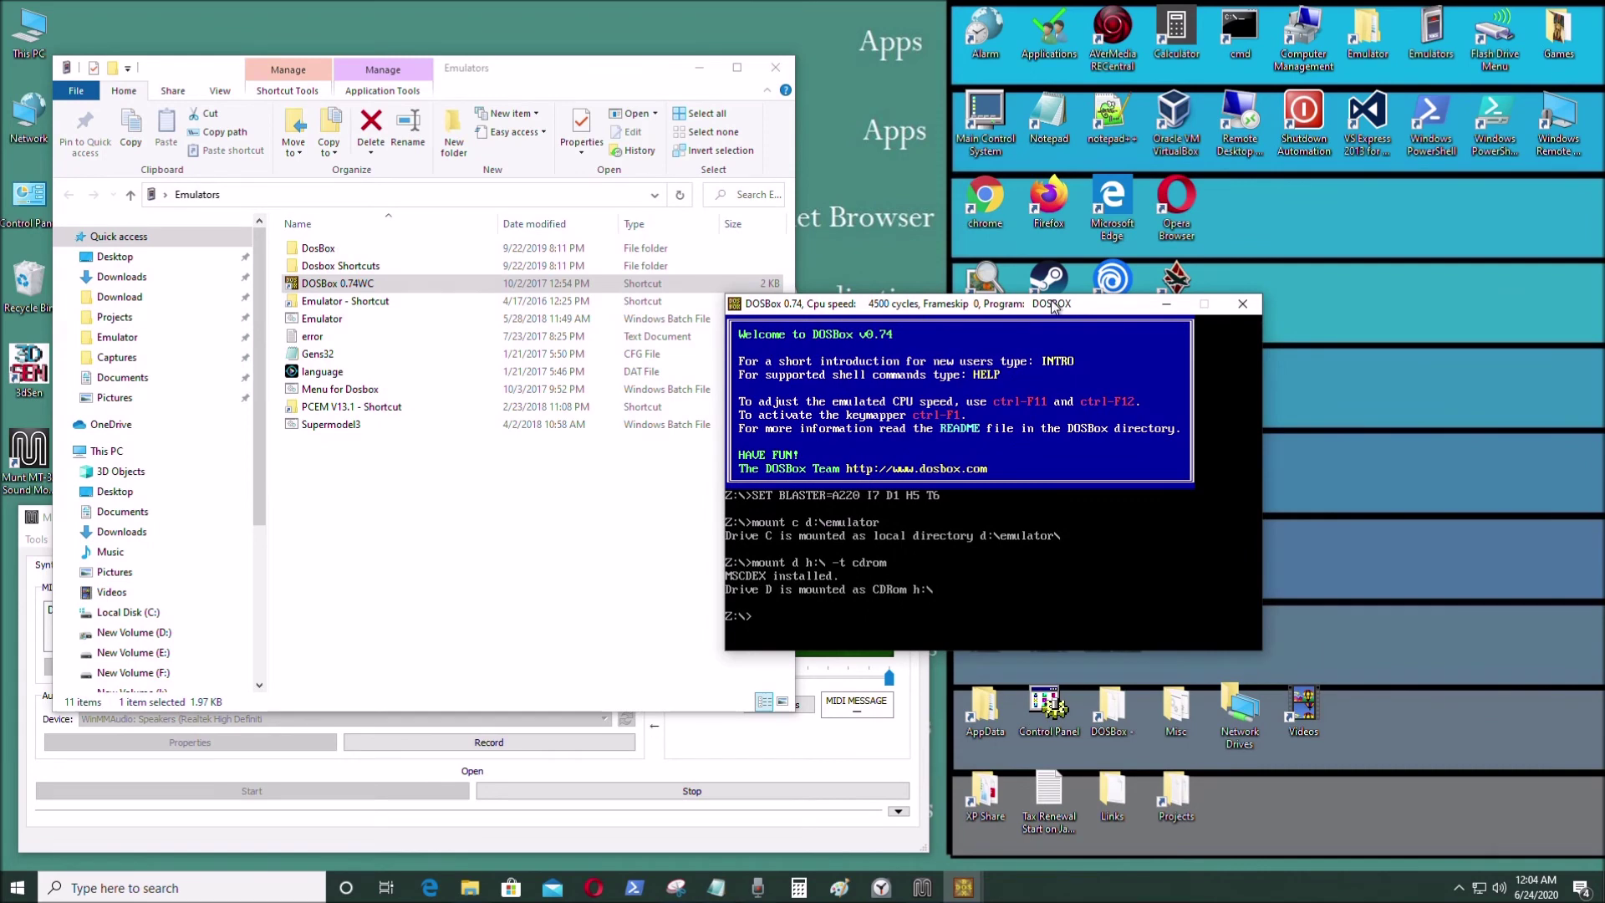
# Switch DOSBox to drive C: and list its directories with dir
pyautogui.write('c:')
pyautogui.press('Return')
pyautogui.write('dir')
pyautogui.press('Return')
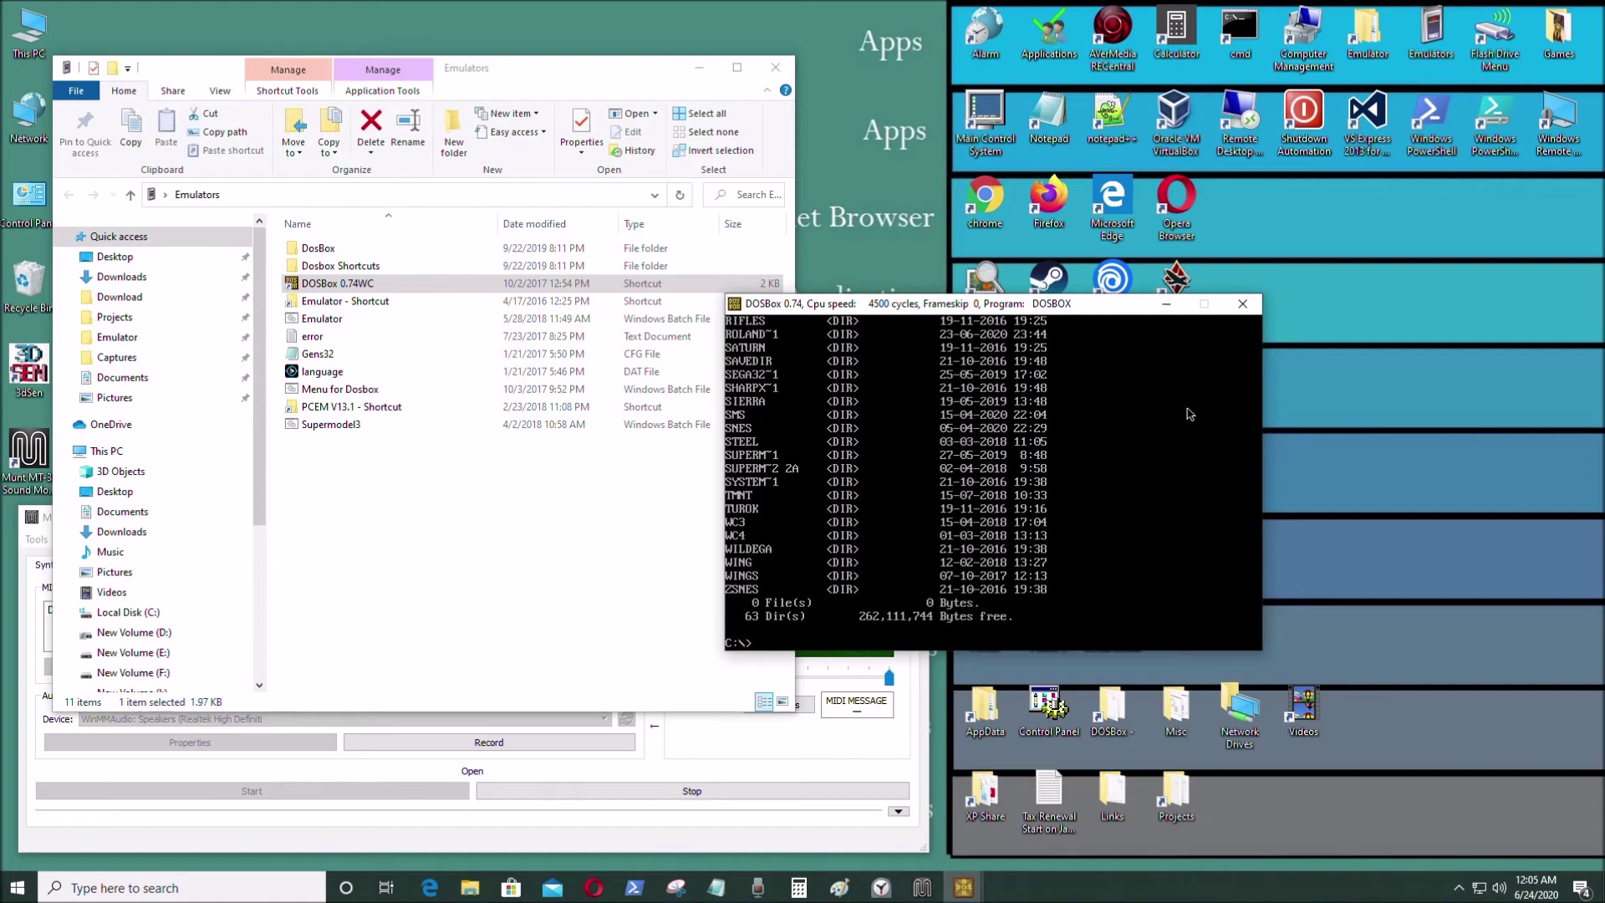
# Change to the dos directory with cd dos and list its contents
pyautogui.write('cd')
pyautogui.press('BackSpace')
pyautogui.press('BackSpace')
pyautogui.write('dir /w')
pyautogui.press('BackSpace')
pyautogui.press('BackSpace')
pyautogui.press('BackSpace')
pyautogui.press('BackSpace')
pyautogui.press('BackSpace')
pyautogui.press('BackSpace')
pyautogui.write('cdir')
pyautogui.press('BackSpace')
pyautogui.press('BackSpace')
pyautogui.press('BackSpace')
pyautogui.write('cd odos')
pyautogui.press('Return')
pyautogui.write('dir')
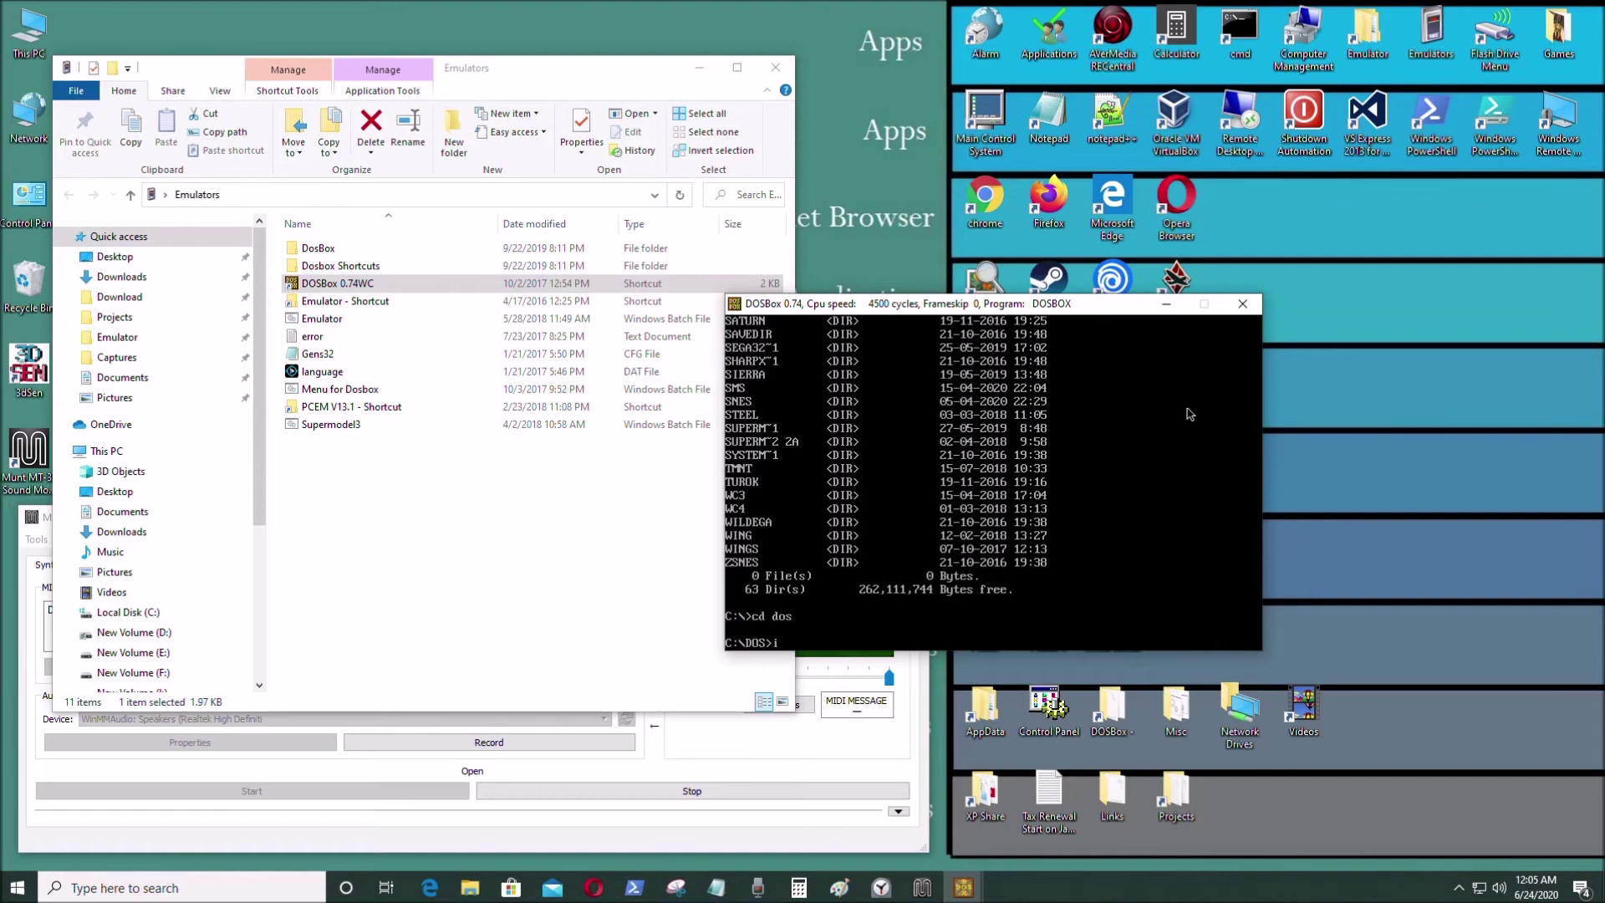
pyautogui.press('Return')
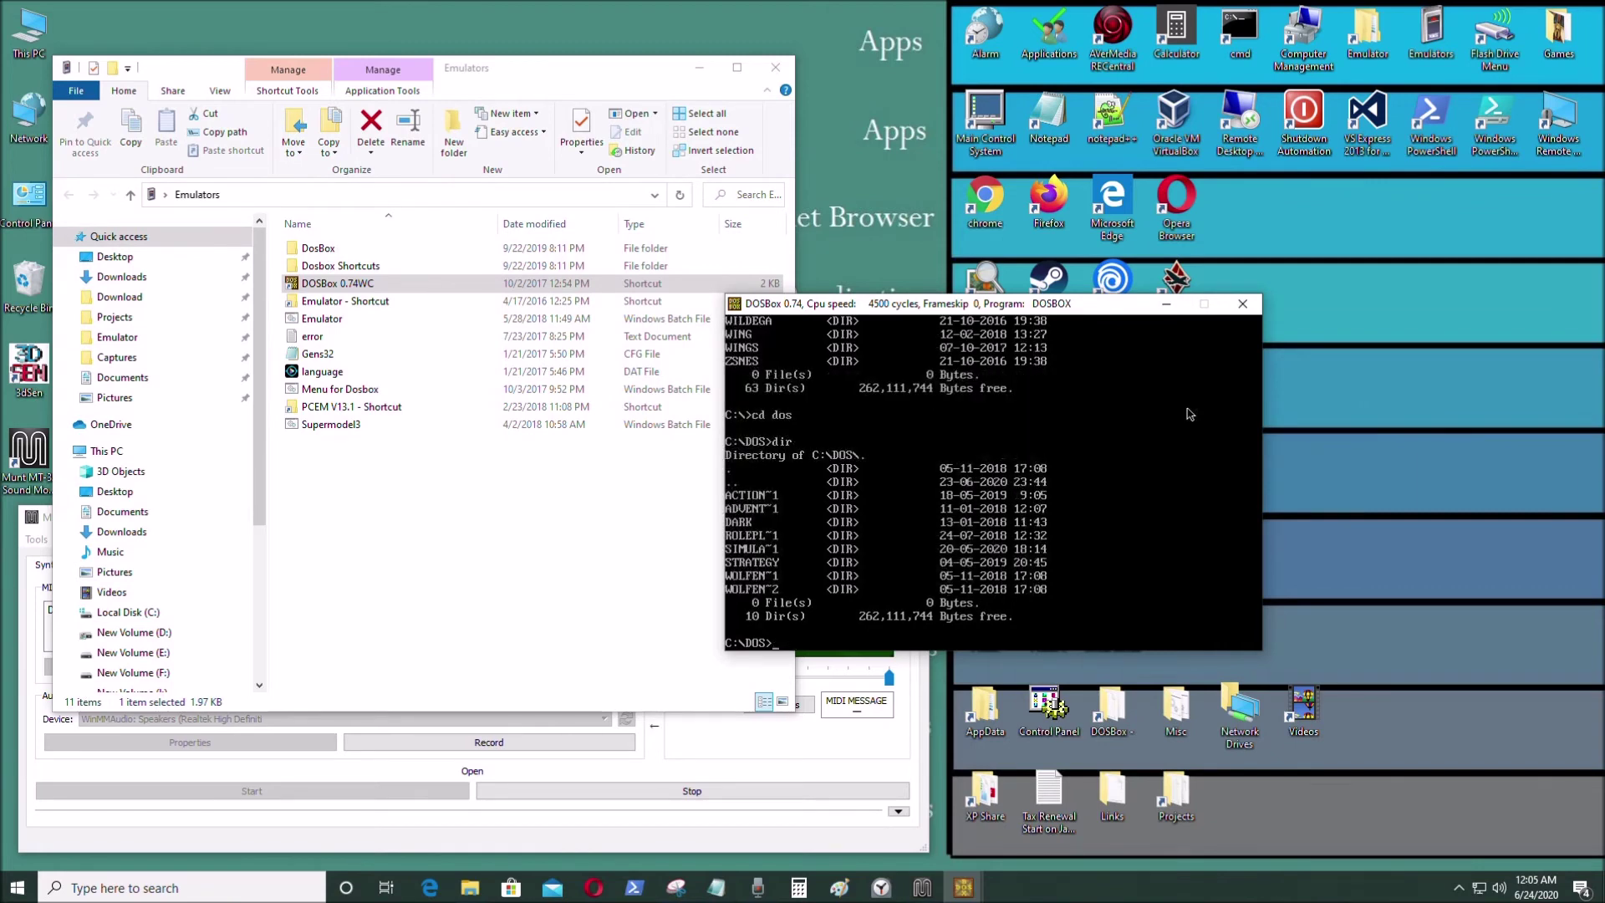
# Change to the simula~1 directory and list its contents
pyautogui.write('cd simula~1')
pyautogui.press('Return')
pyautogui.write('dir')
pyautogui.press('Return')
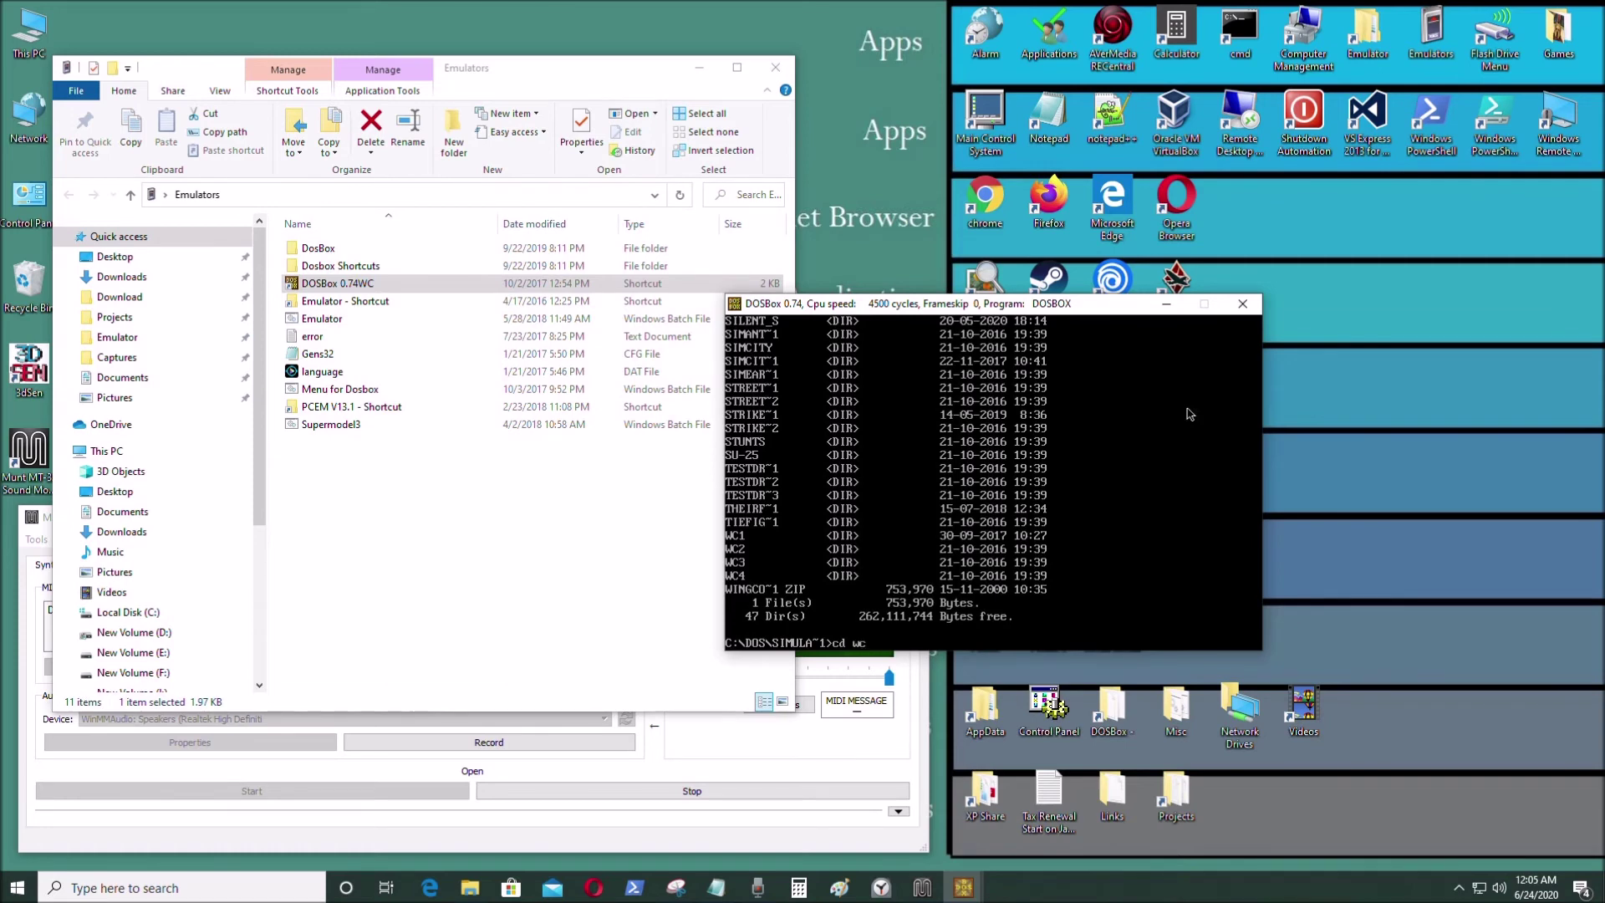
# Change to the wc1 directory, list its files and run install for Wing Commander
pyautogui.write('cd wc1')
pyautogui.press('Return')
pyautogui.write('dir')
pyautogui.press('Return')
pyautogui.write('install')
pyautogui.press('Return')
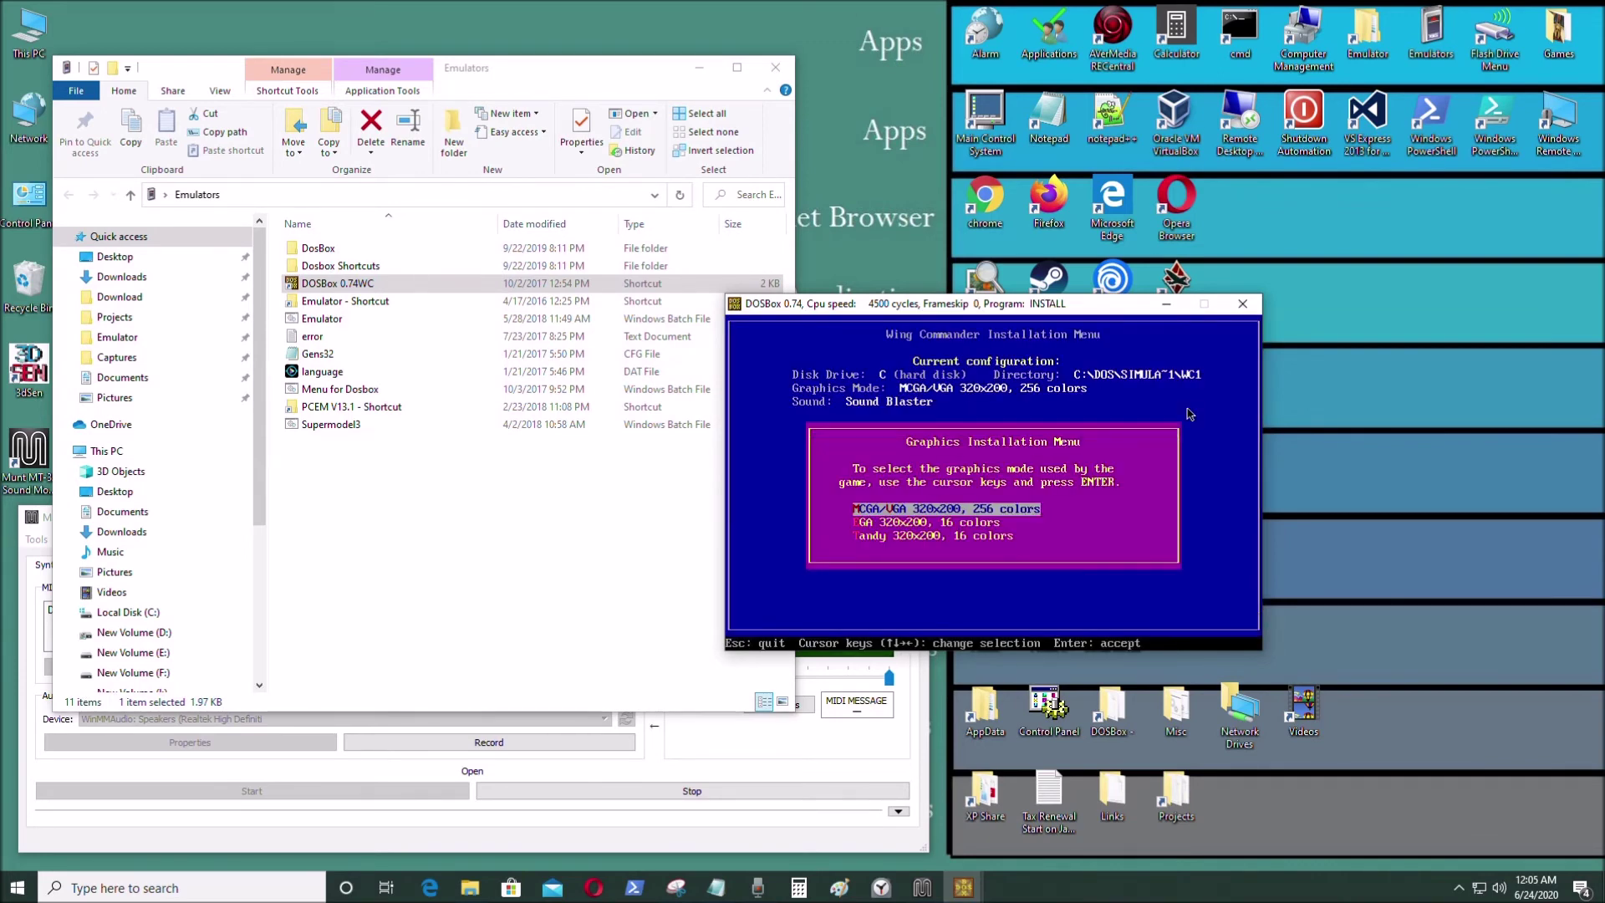
# Accept MCGA/VGA 320x200, 256 colors graphics, choose Roland MT-32 or LAPC-1 as the sound system, and confirm the configuration
pyautogui.press('Return')
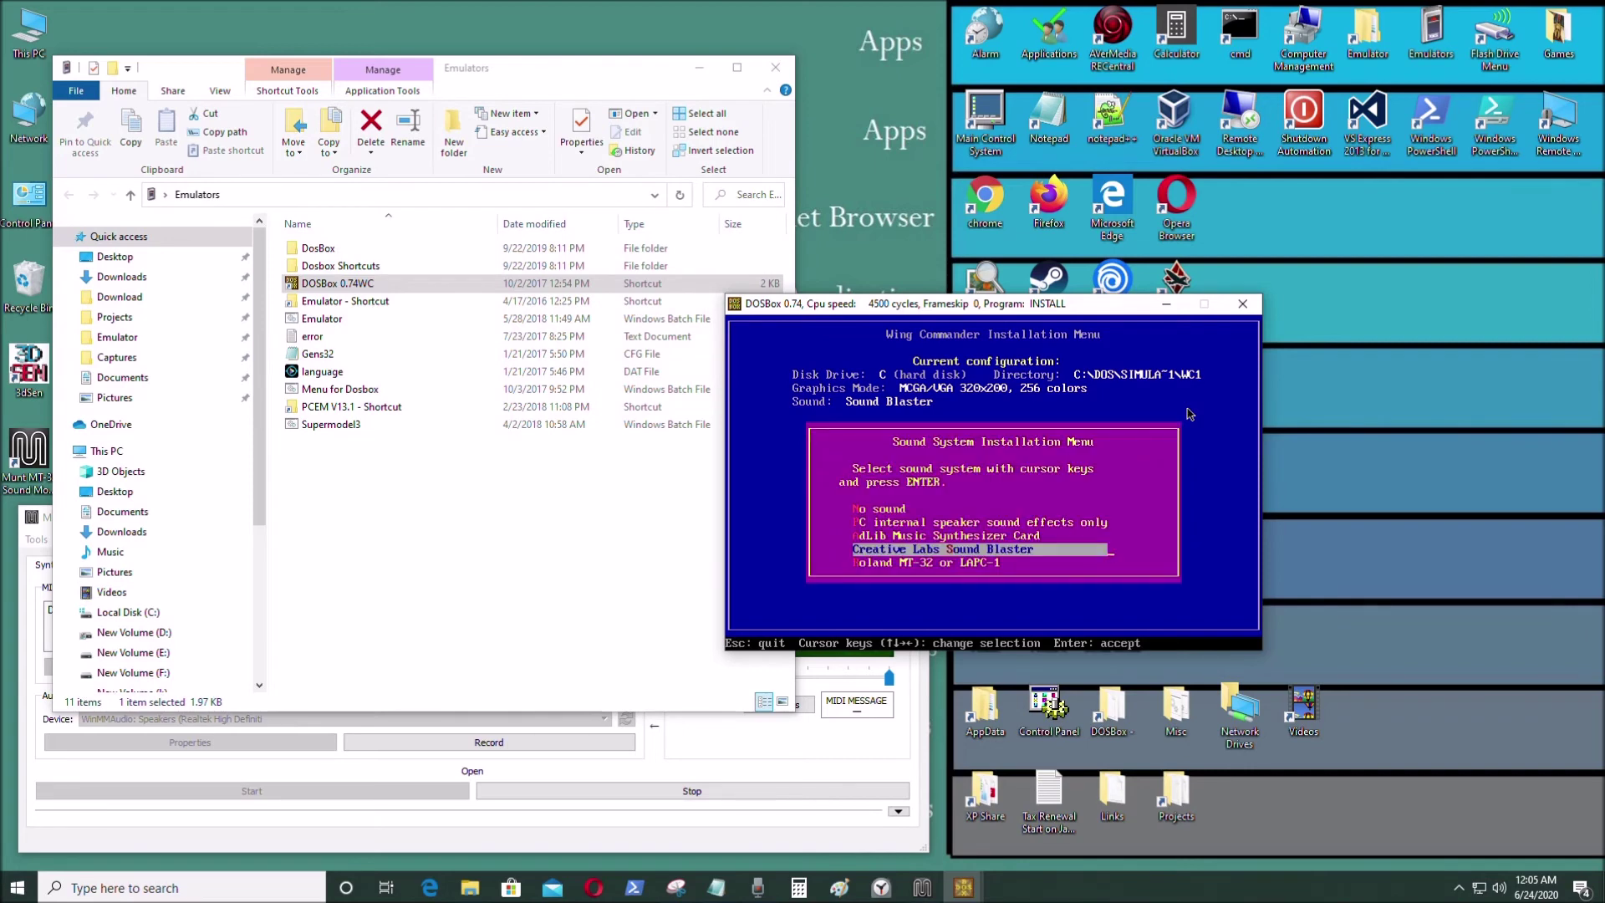
pyautogui.press('Down')
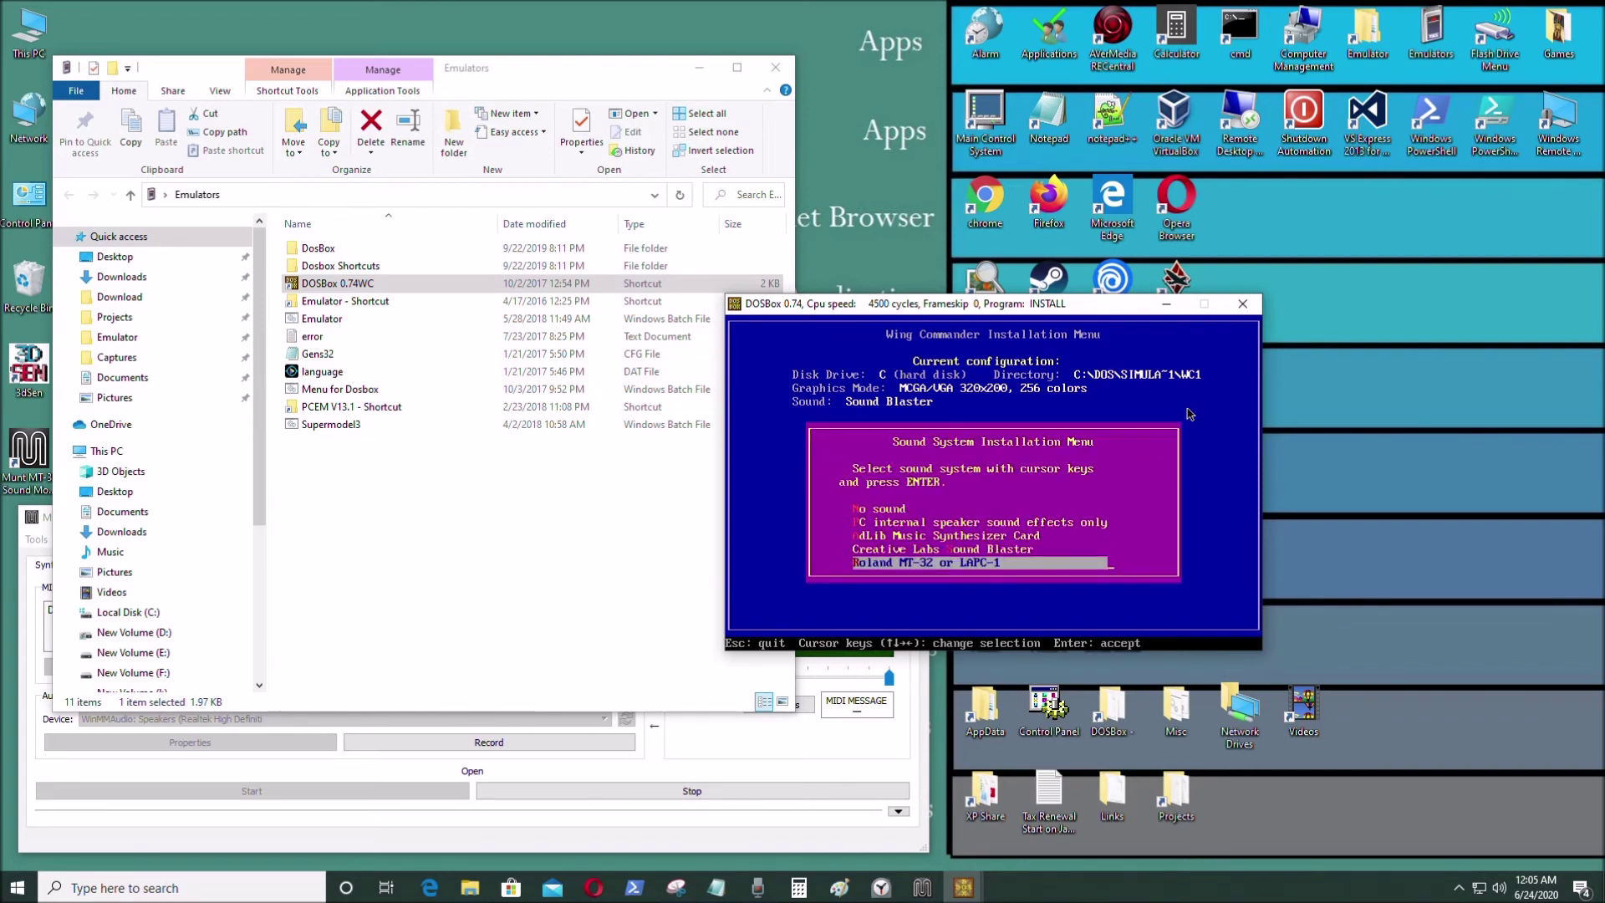
pyautogui.press('Up')
pyautogui.press('Down')
pyautogui.press('Return')
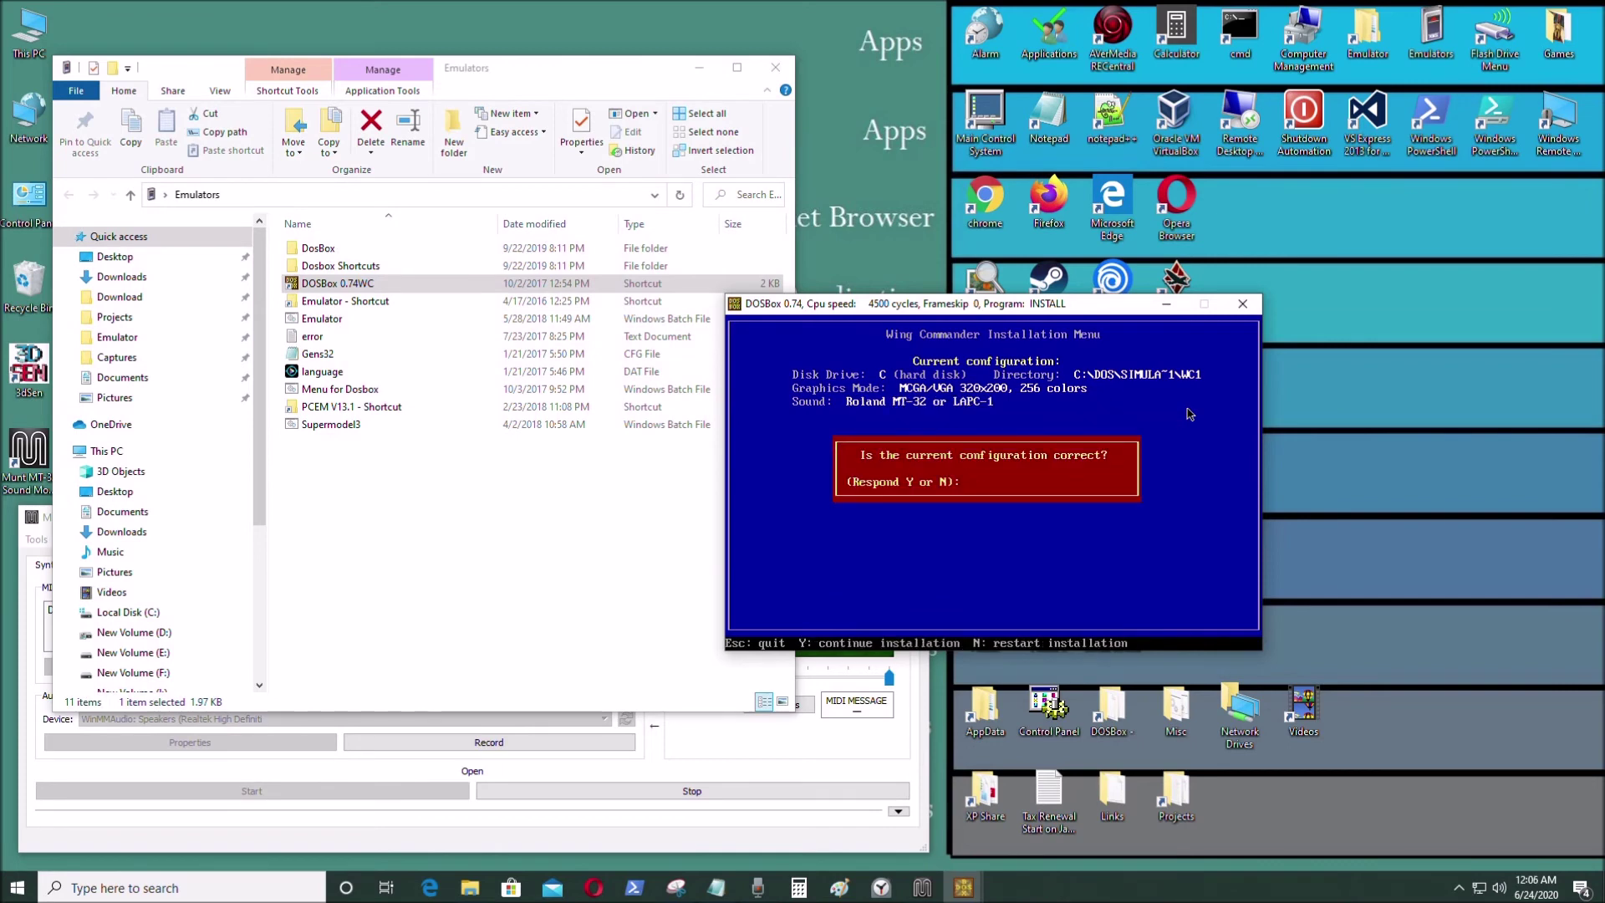
pyautogui.press('y')
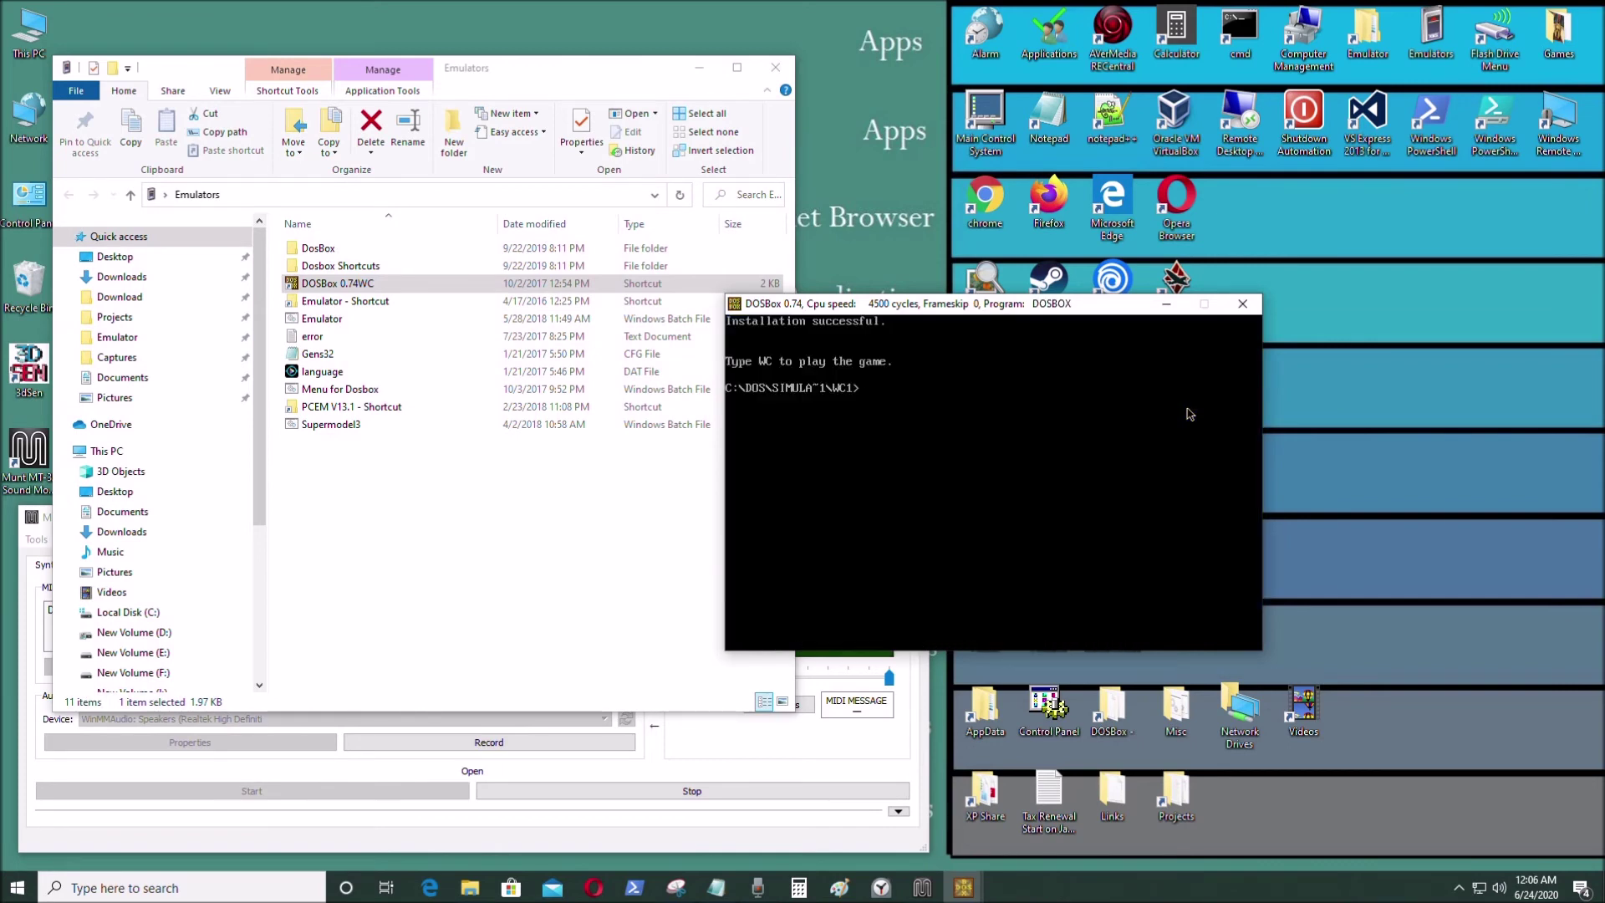
# Run wc to test Wing Commander with the MT-32 sound, and quit the game
pyautogui.write('wc')
pyautogui.press('Return')
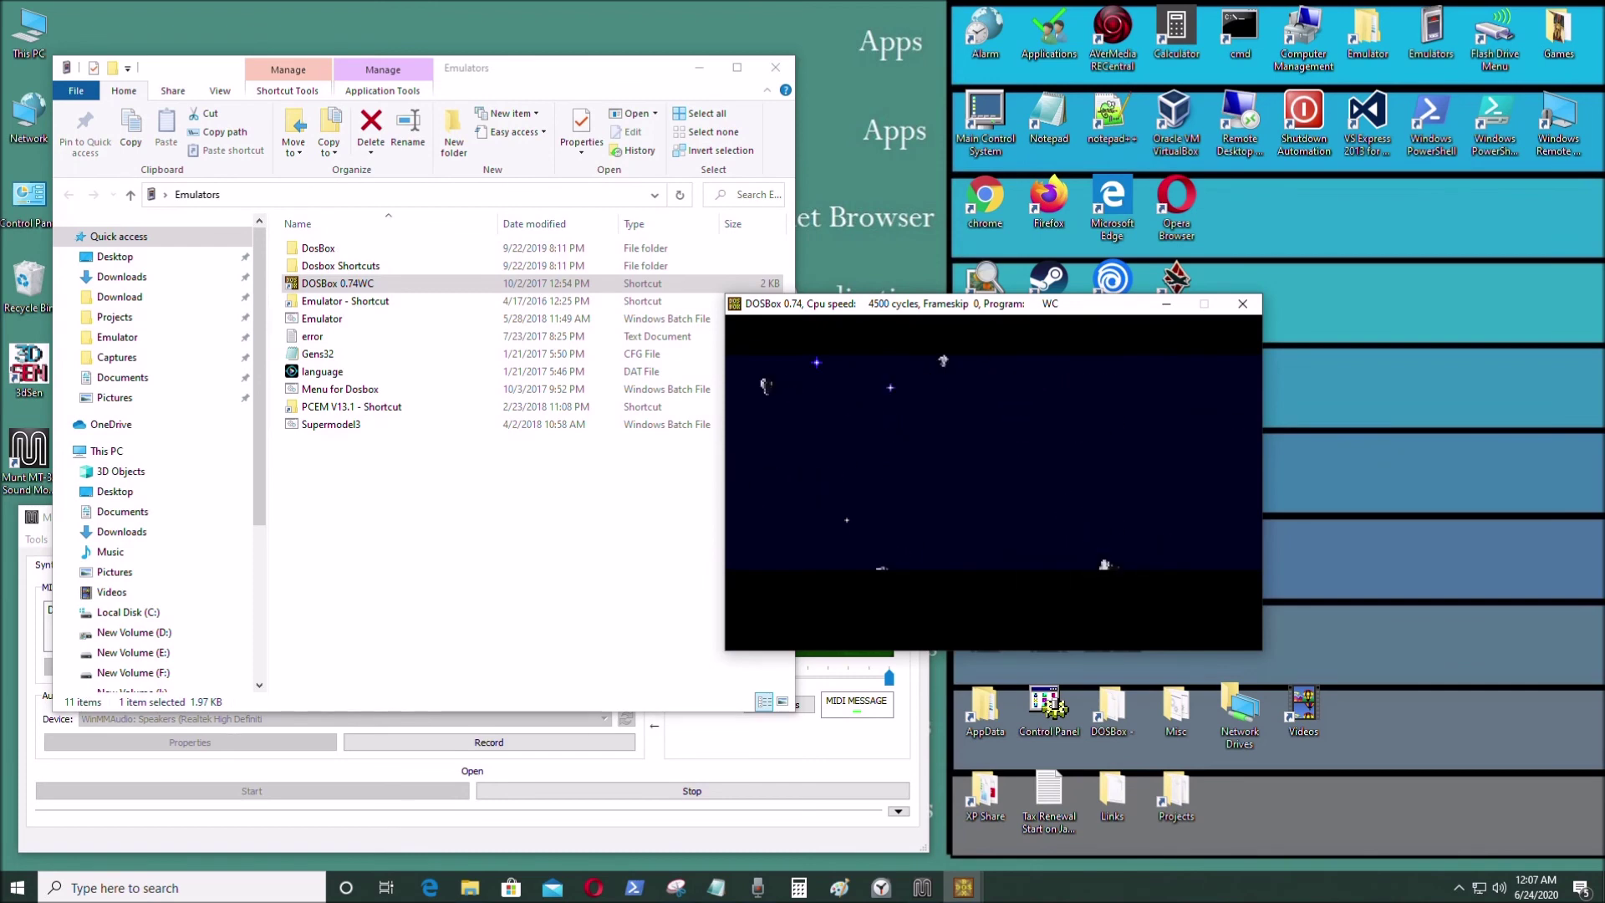
pyautogui.hotkey('alt', 'x')
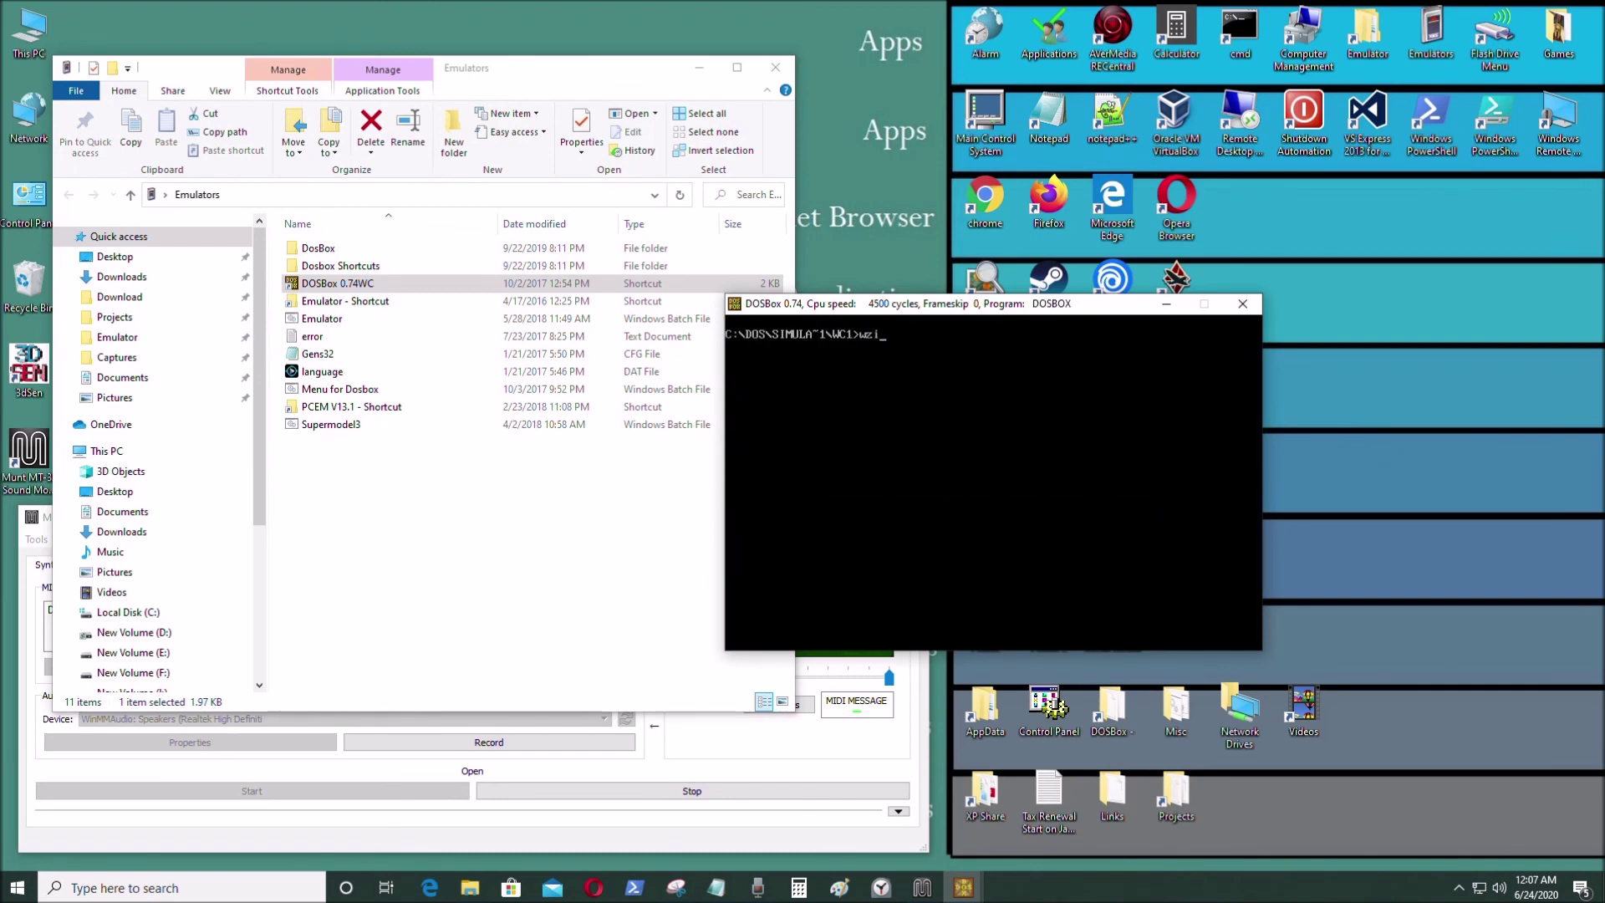
# End the DOSBox session with exit and close the Emulators folder
pyautogui.write('exit')
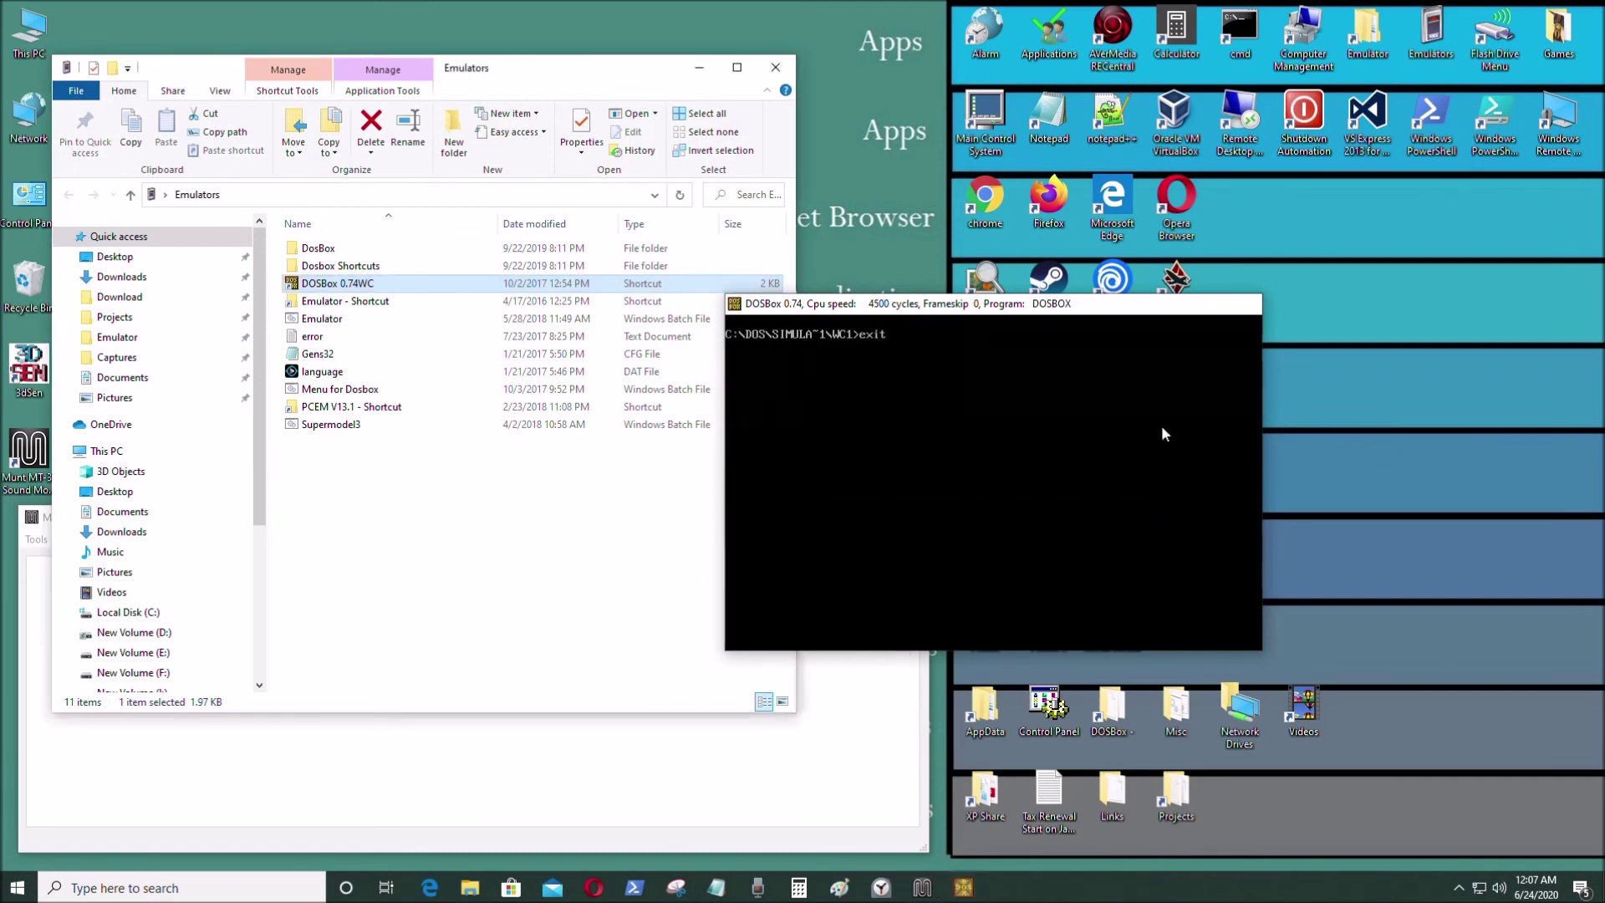
pyautogui.press('Return')
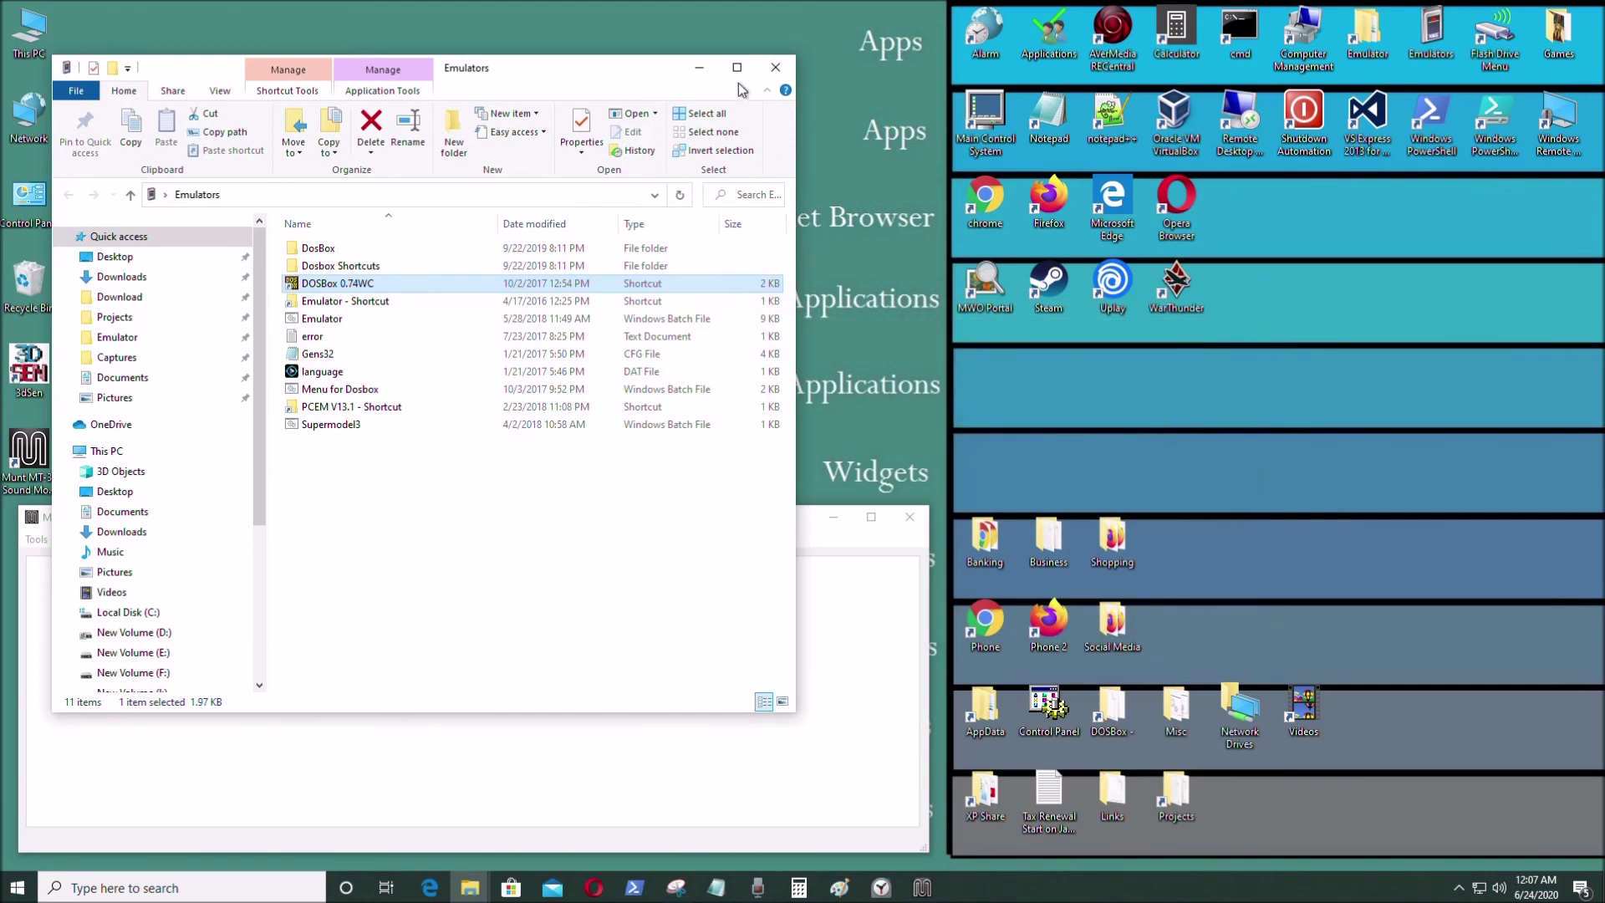
pyautogui.moveTo(635, 69); pyautogui.dragTo(608, 67)
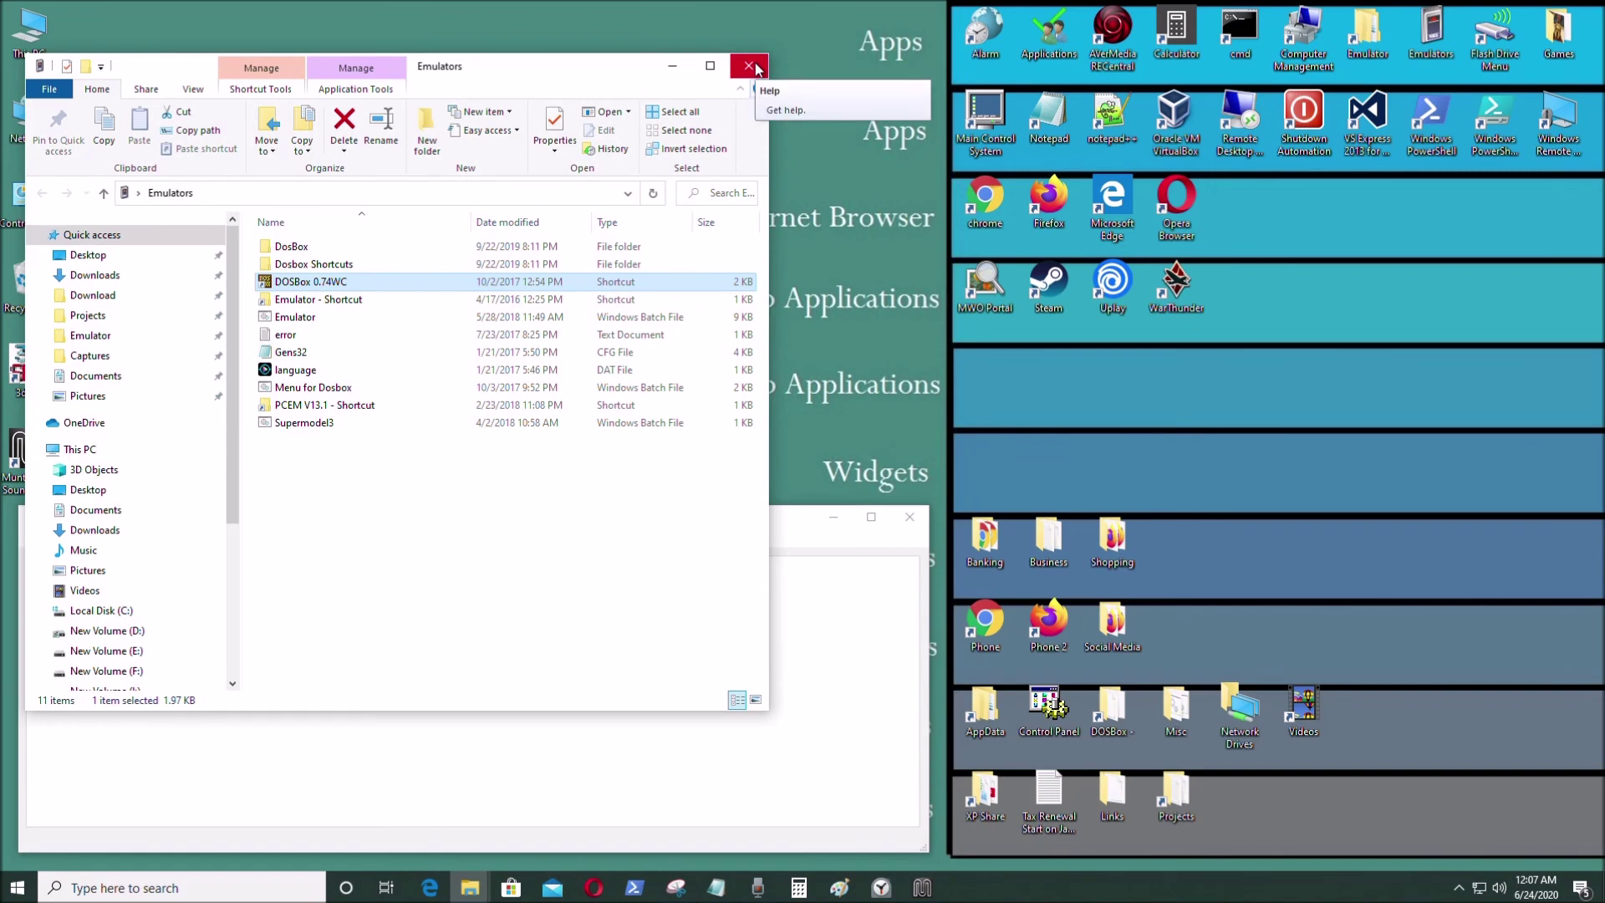
pyautogui.click(755, 67)
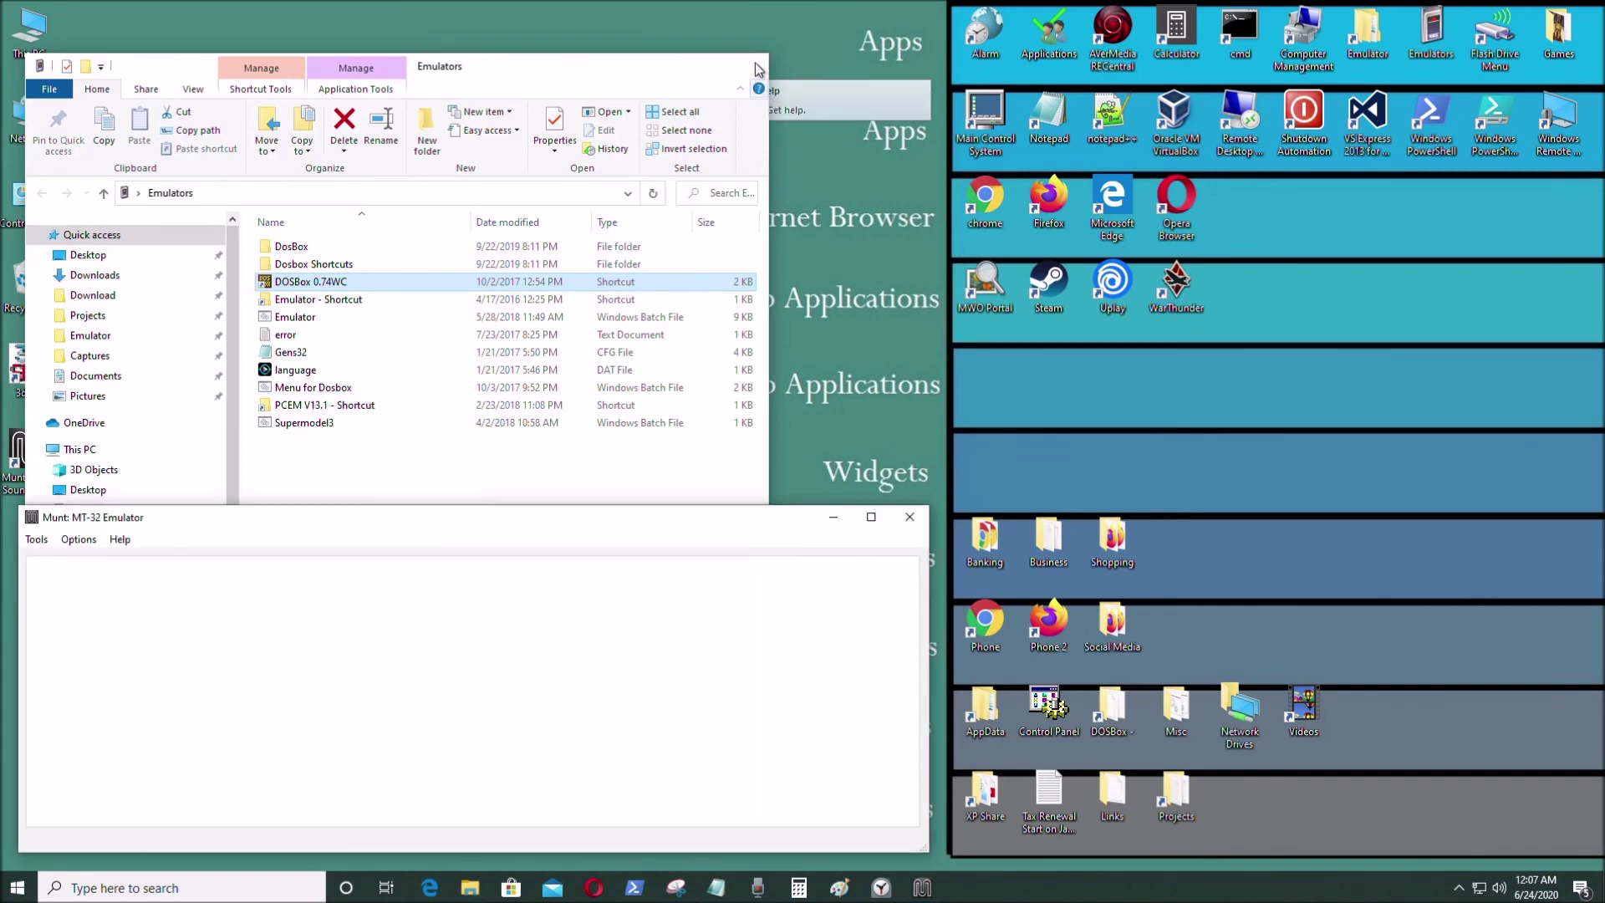
# Close the Munt: MT-32 Emulator window and exit the Munt instances still running in the system tray
pyautogui.moveTo(544, 514); pyautogui.dragTo(1156, 431)
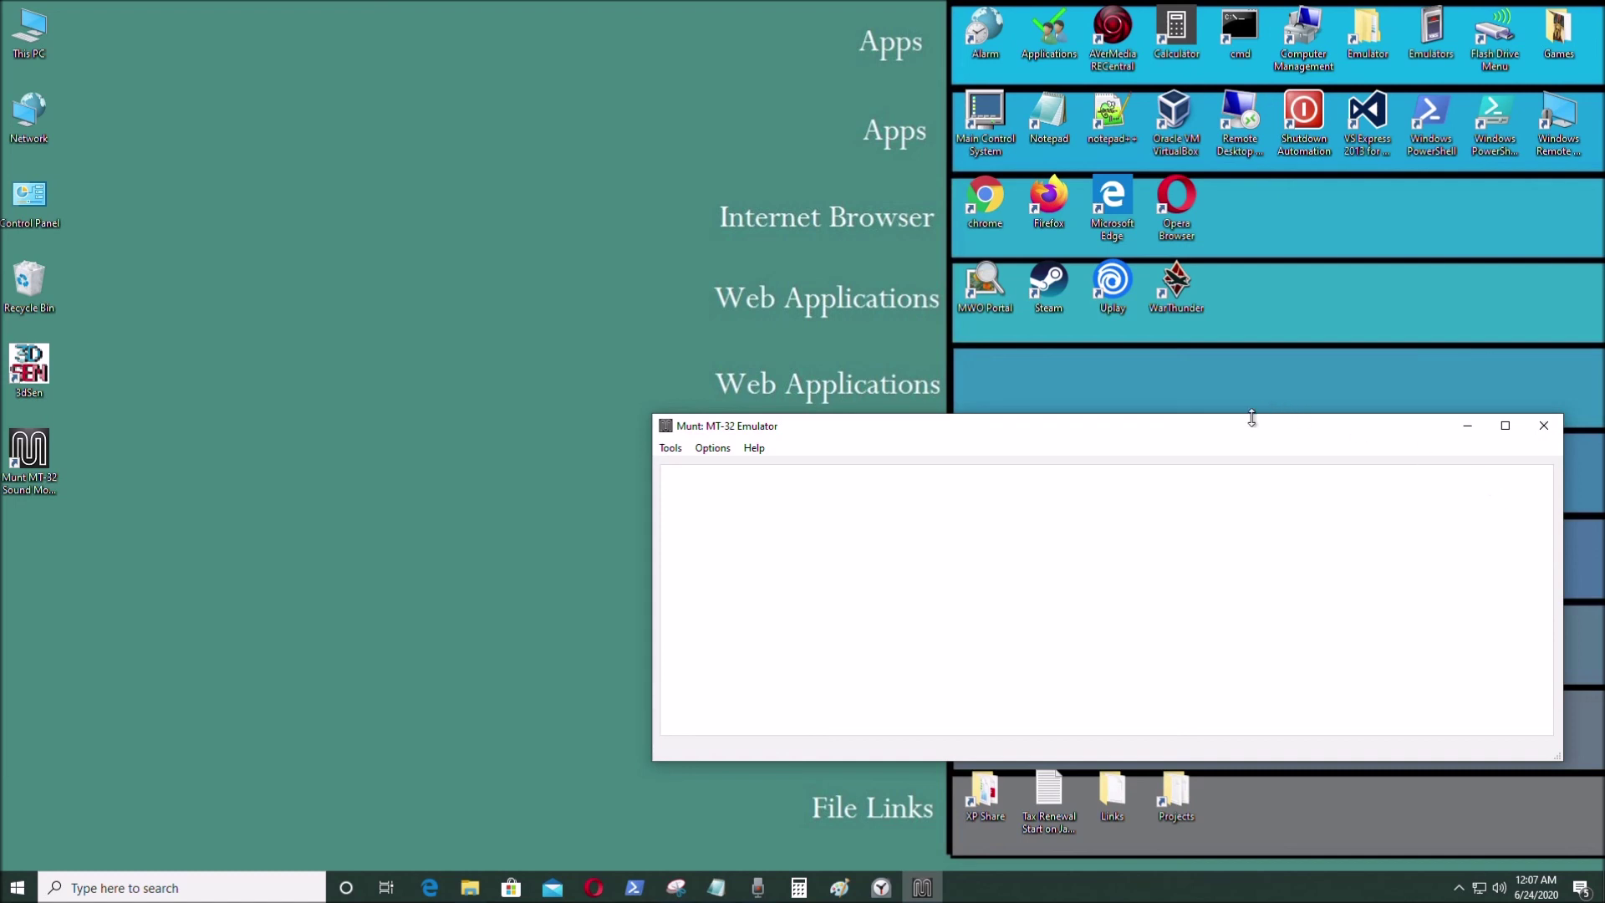
pyautogui.click(1545, 428)
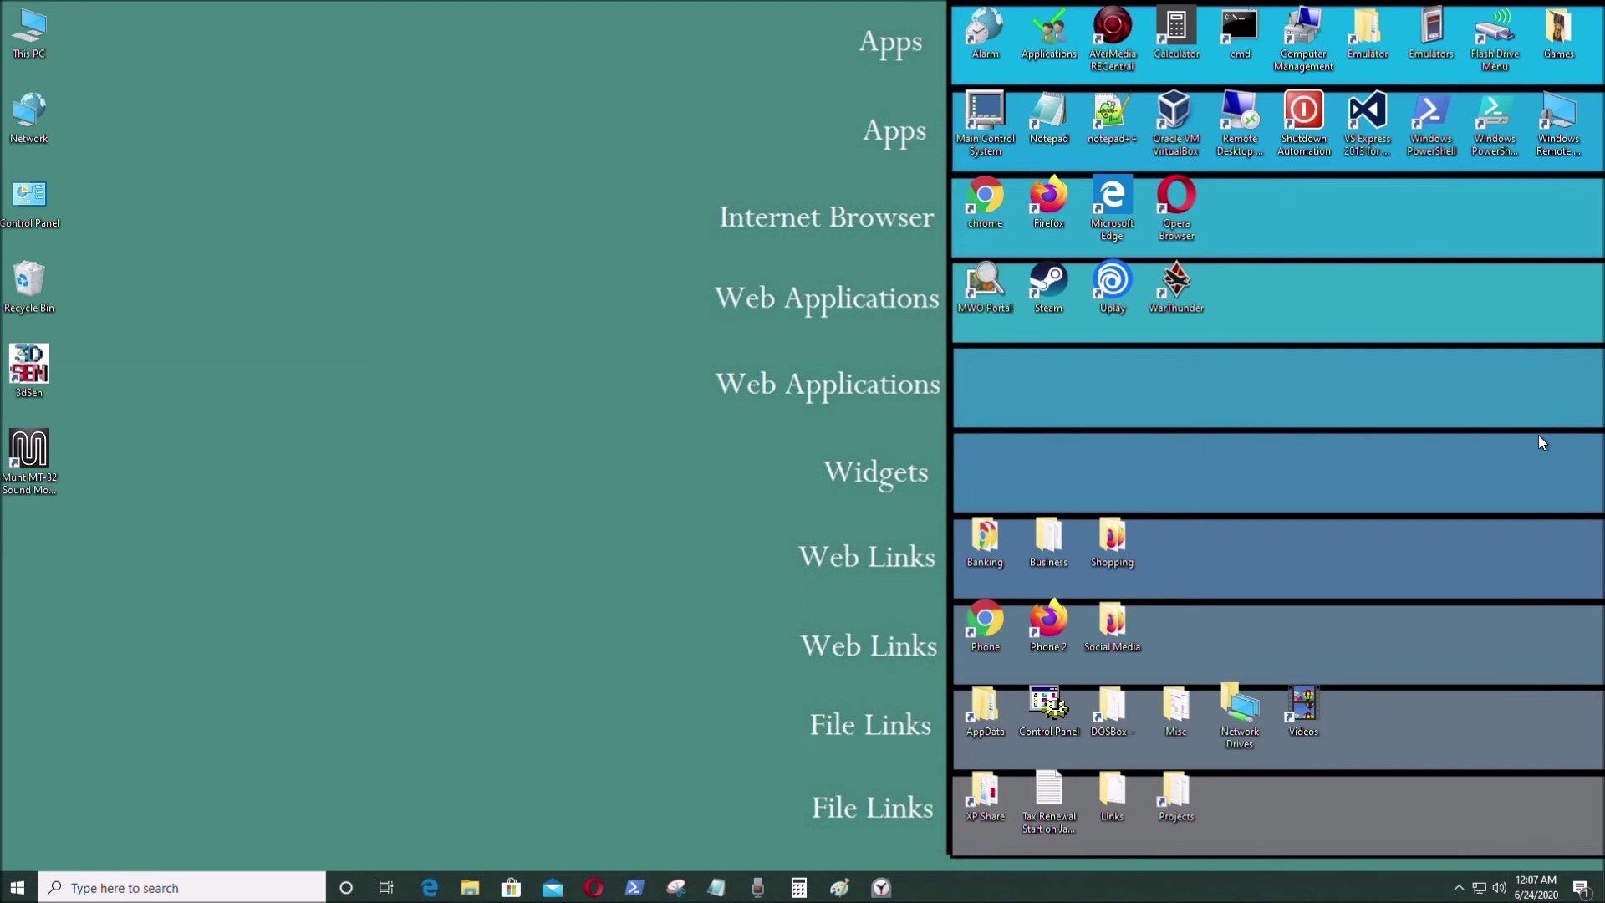
pyautogui.click(1458, 887)
pyautogui.rightClick(1459, 854)
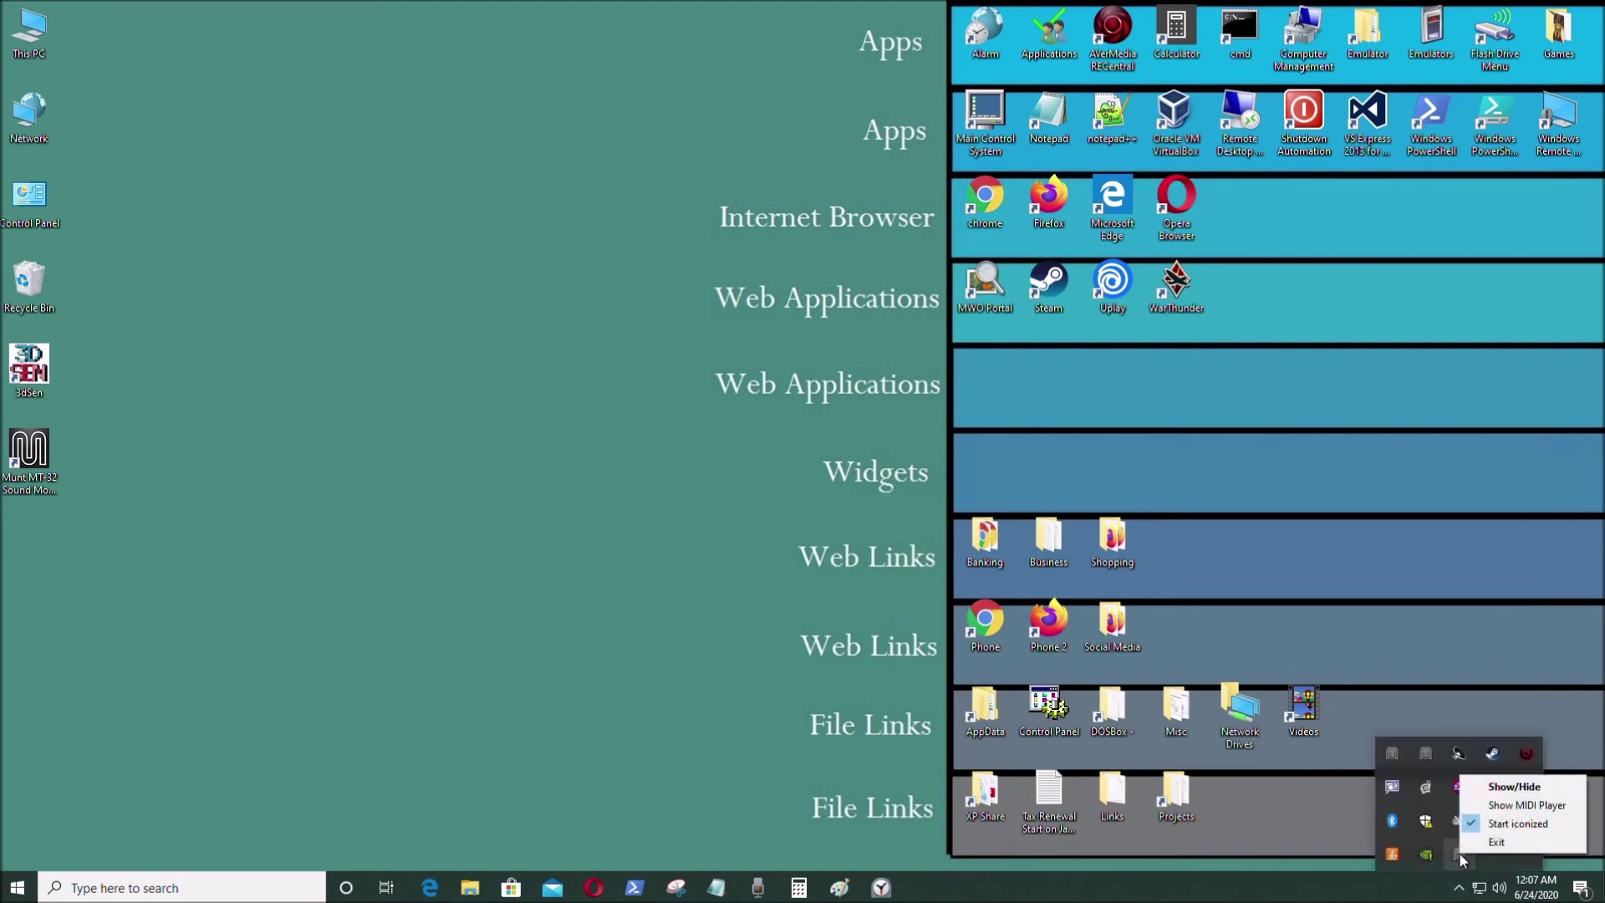
pyautogui.click(1502, 841)
pyautogui.rightClick(1426, 752)
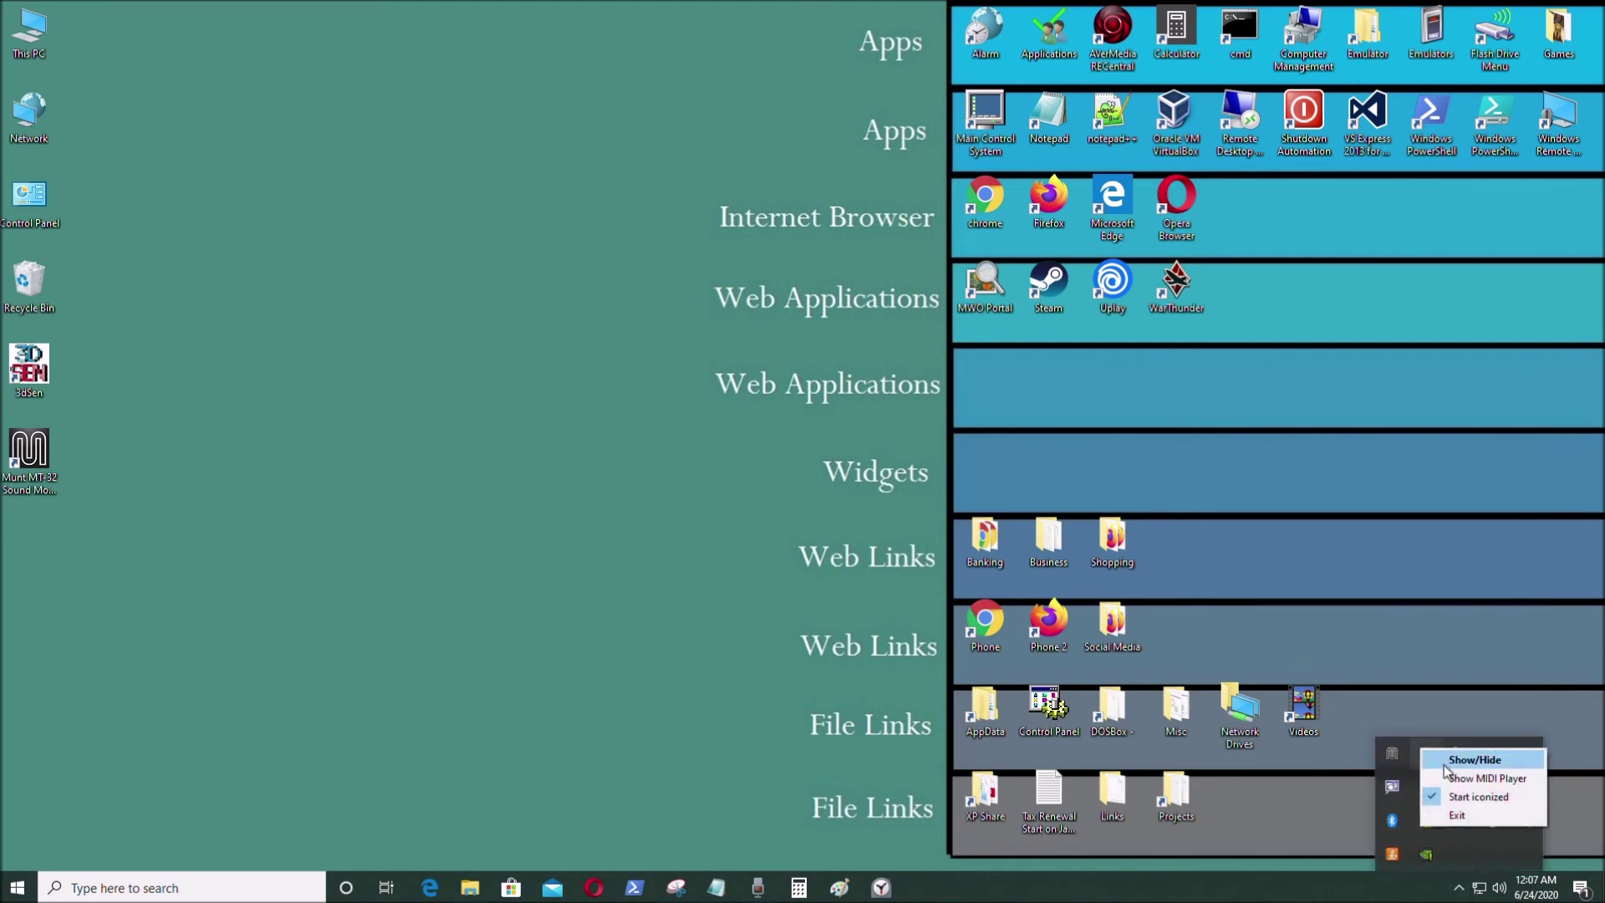
pyautogui.click(1470, 814)
pyautogui.rightClick(1408, 752)
pyautogui.click(1448, 813)
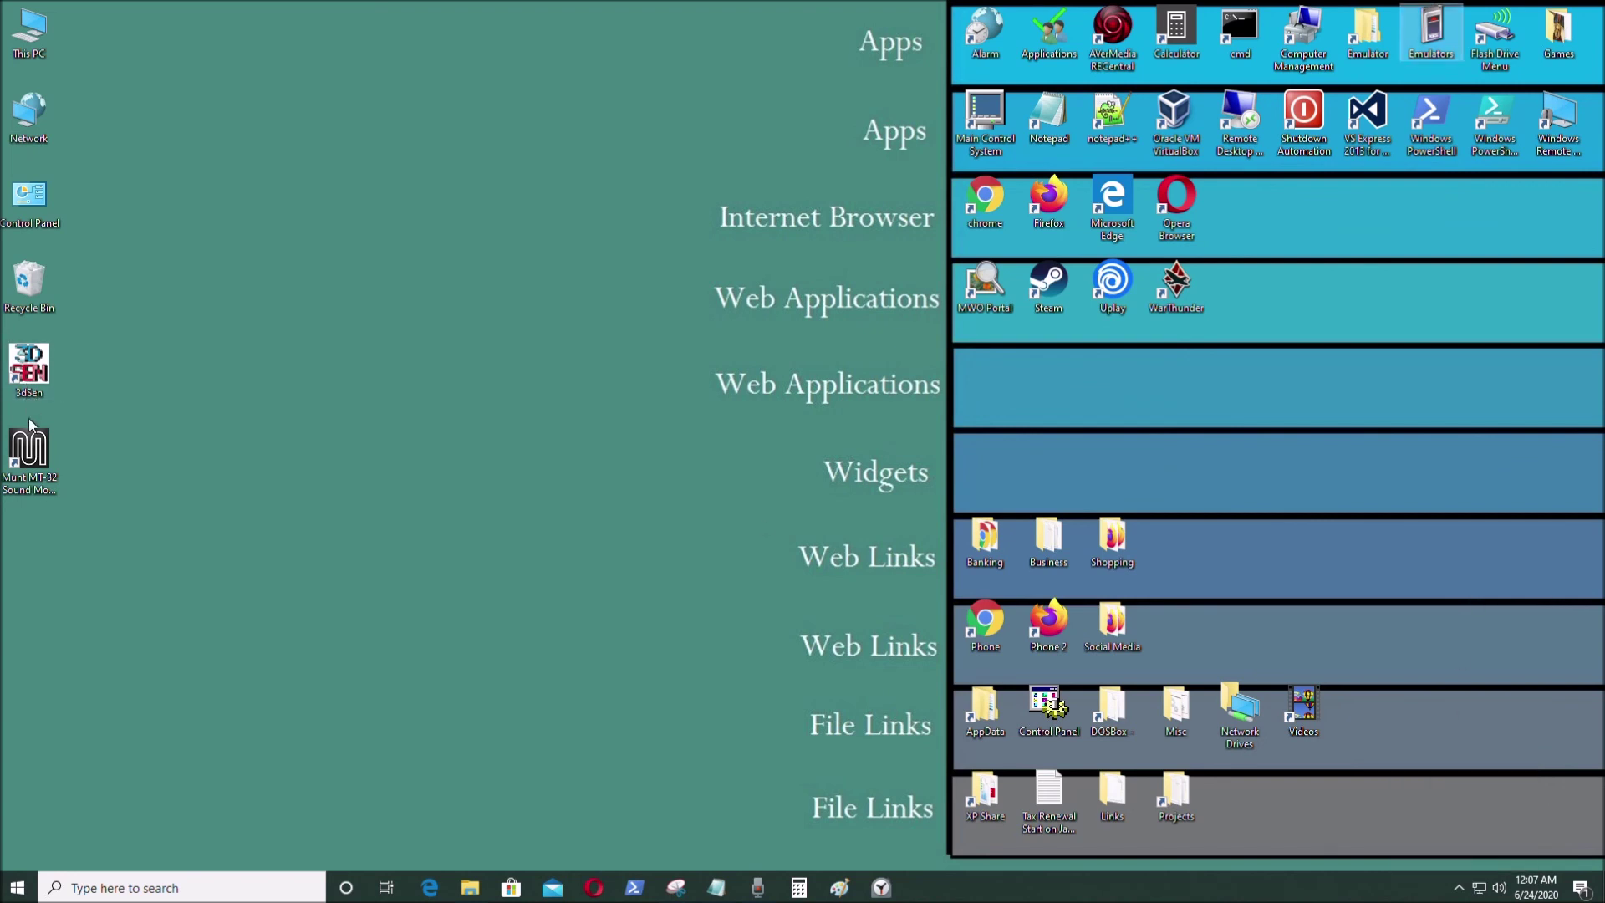
# Start Munt again from its desktop shortcut, close its window, and check the hidden system tray icons
pyautogui.click(35, 456)
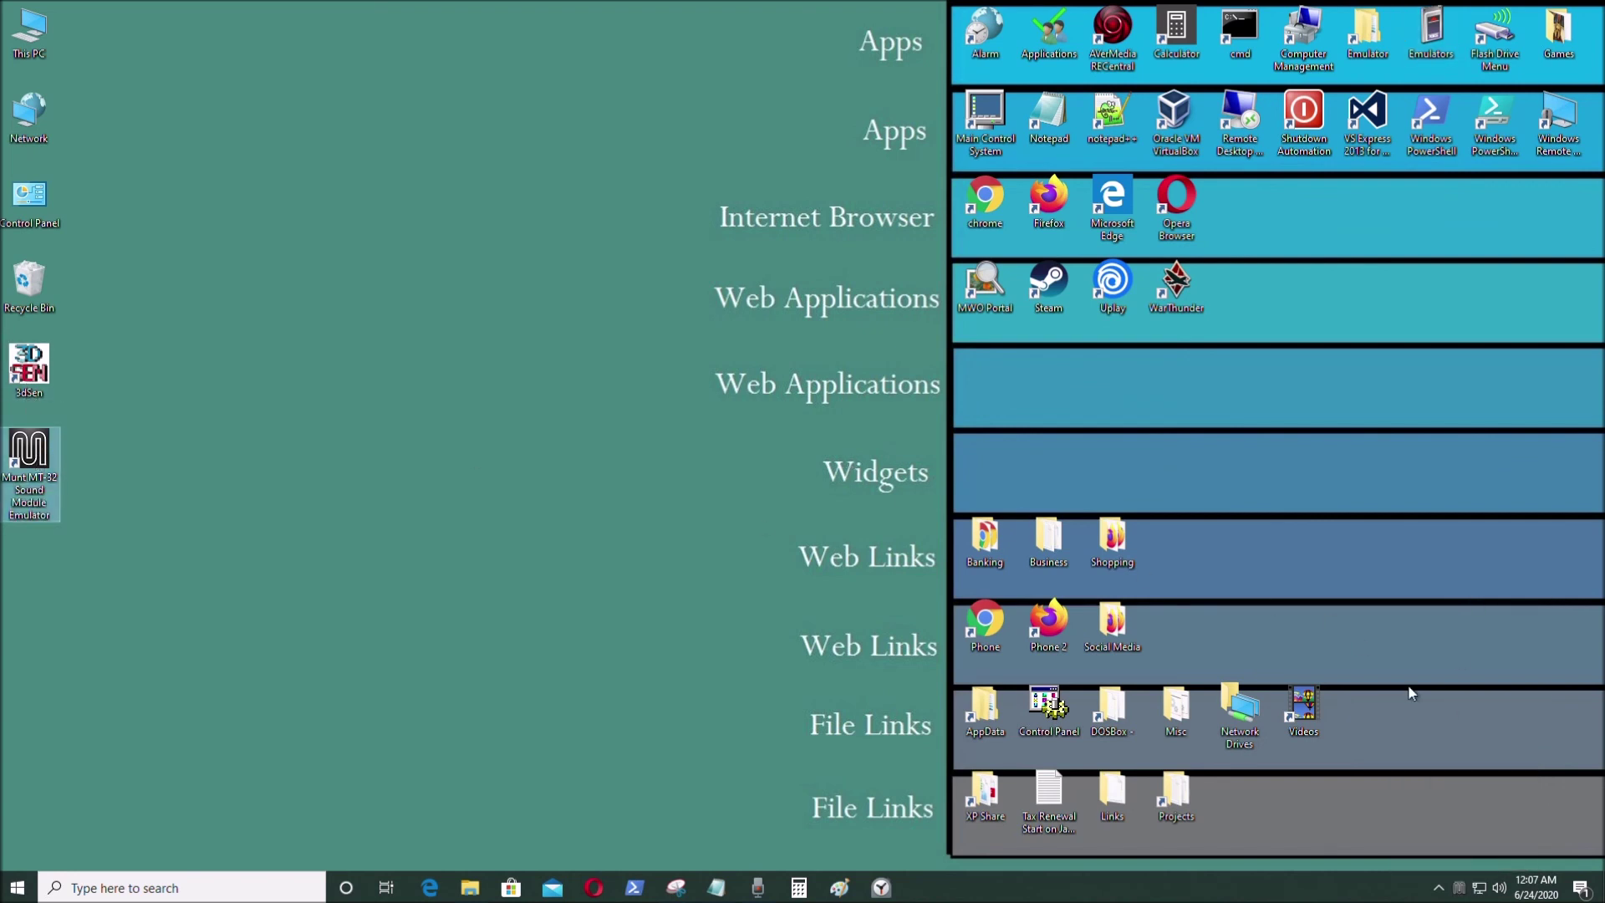
pyautogui.click(1460, 892)
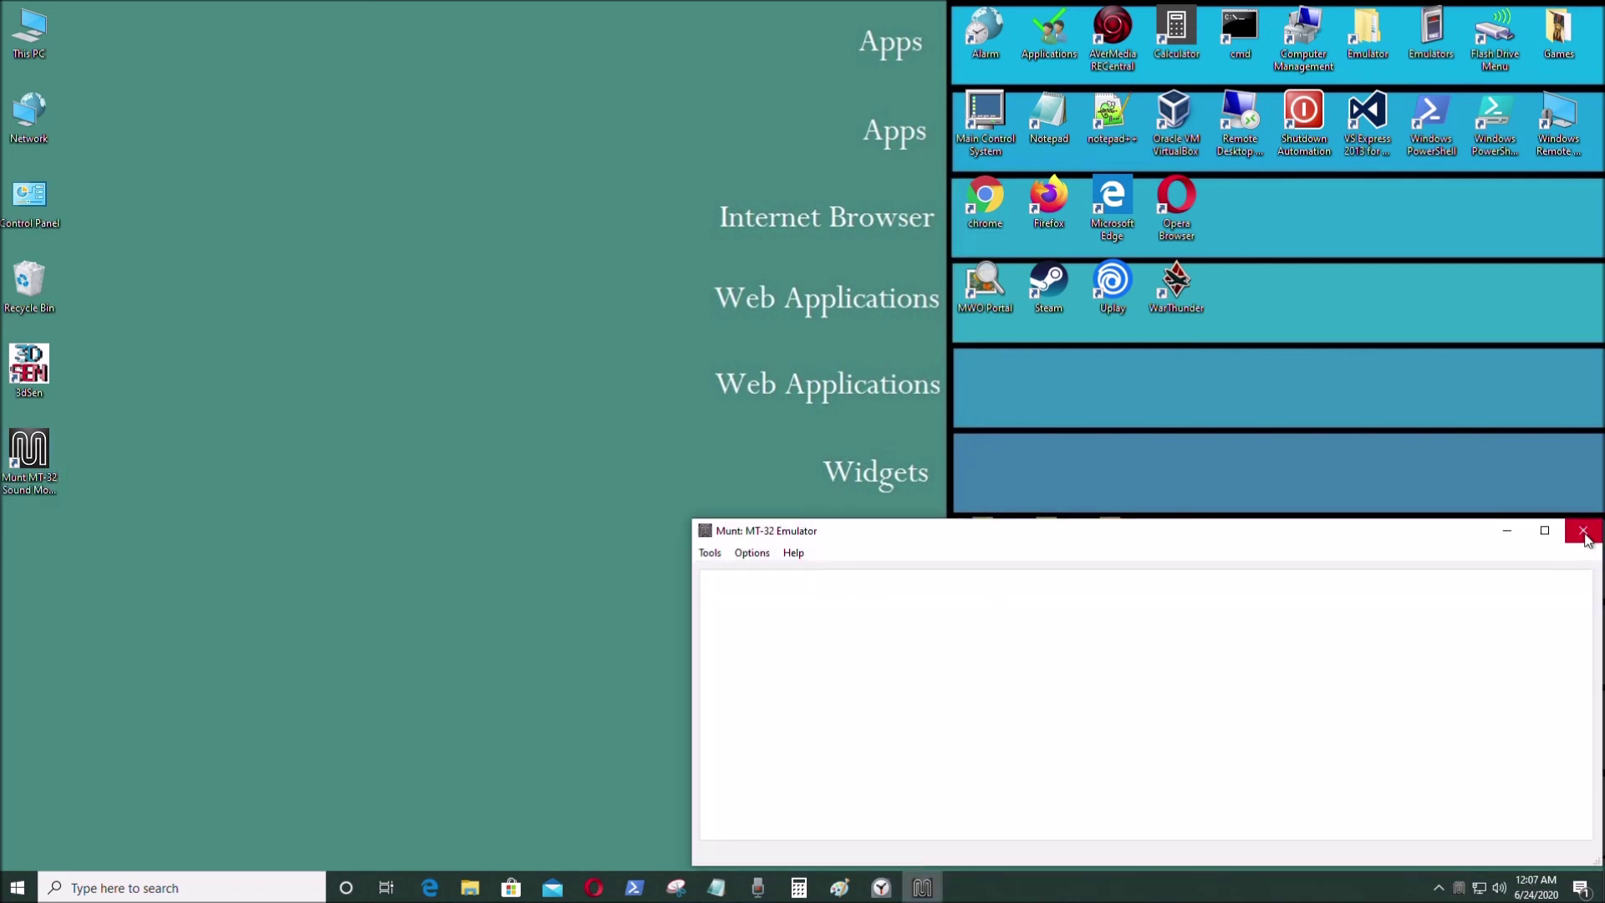
pyautogui.click(1582, 530)
pyautogui.click(1458, 886)
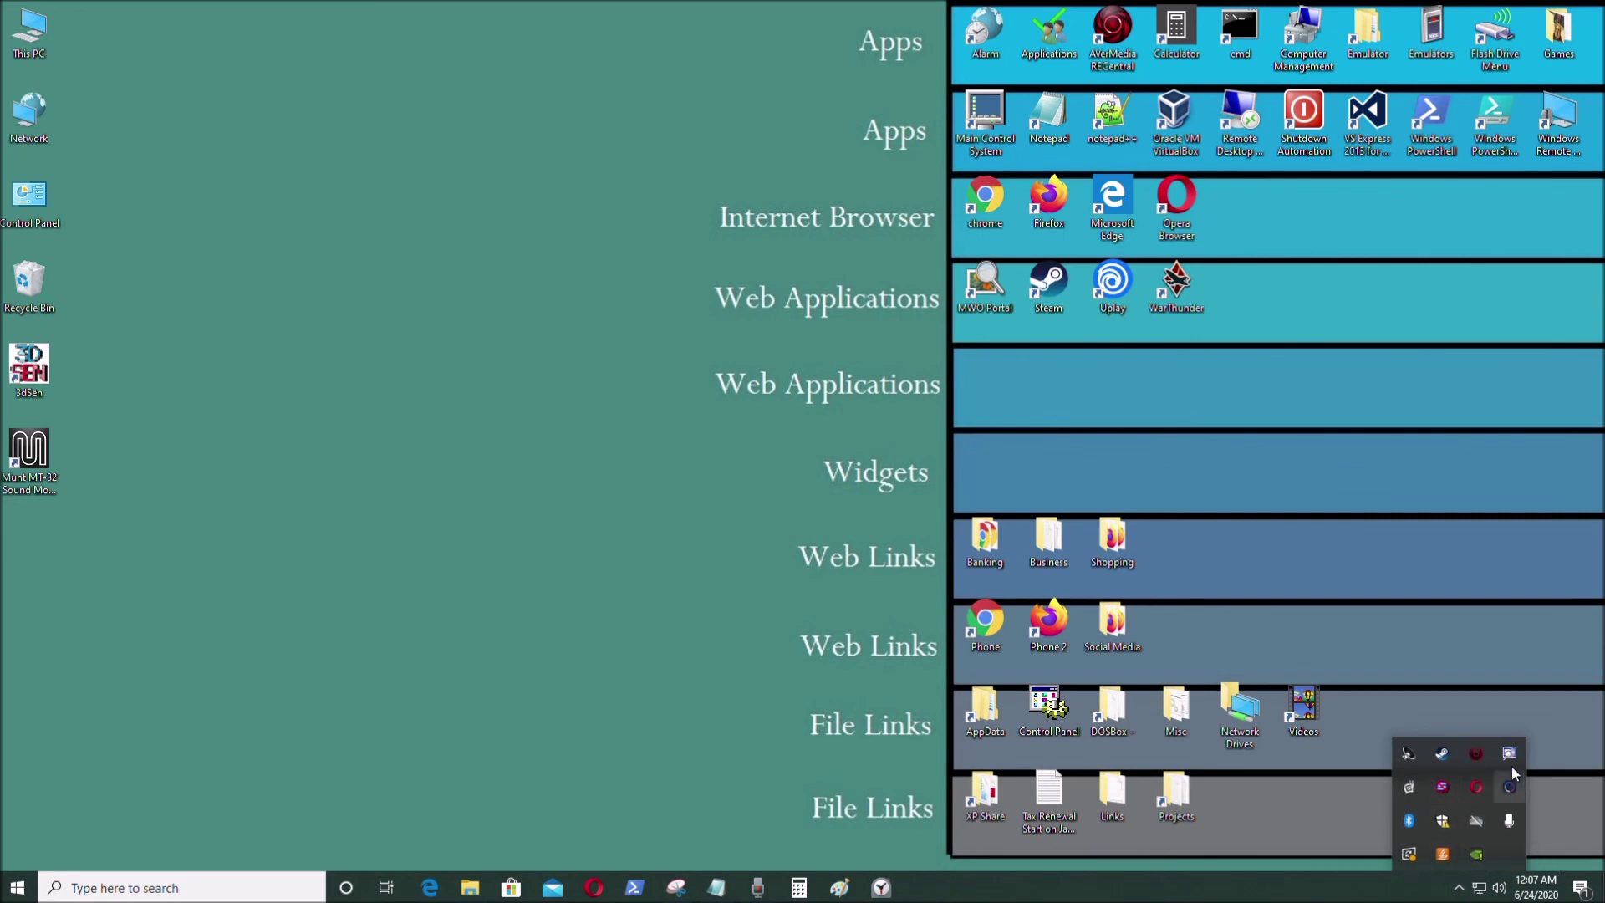
pyautogui.click(1499, 612)
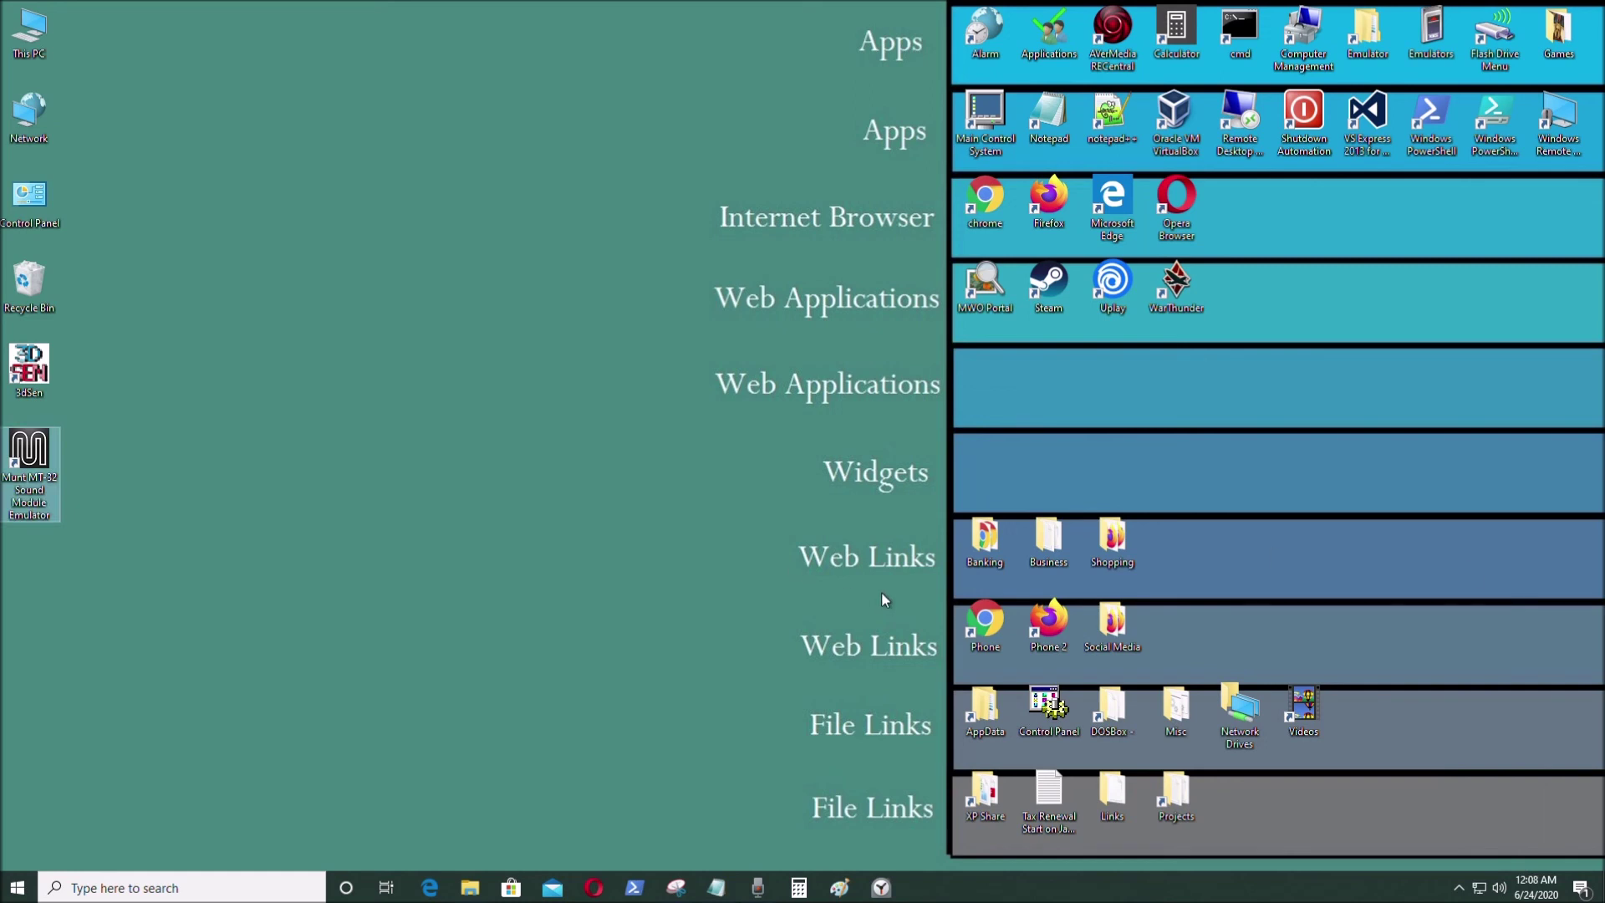
pyautogui.click(757, 886)
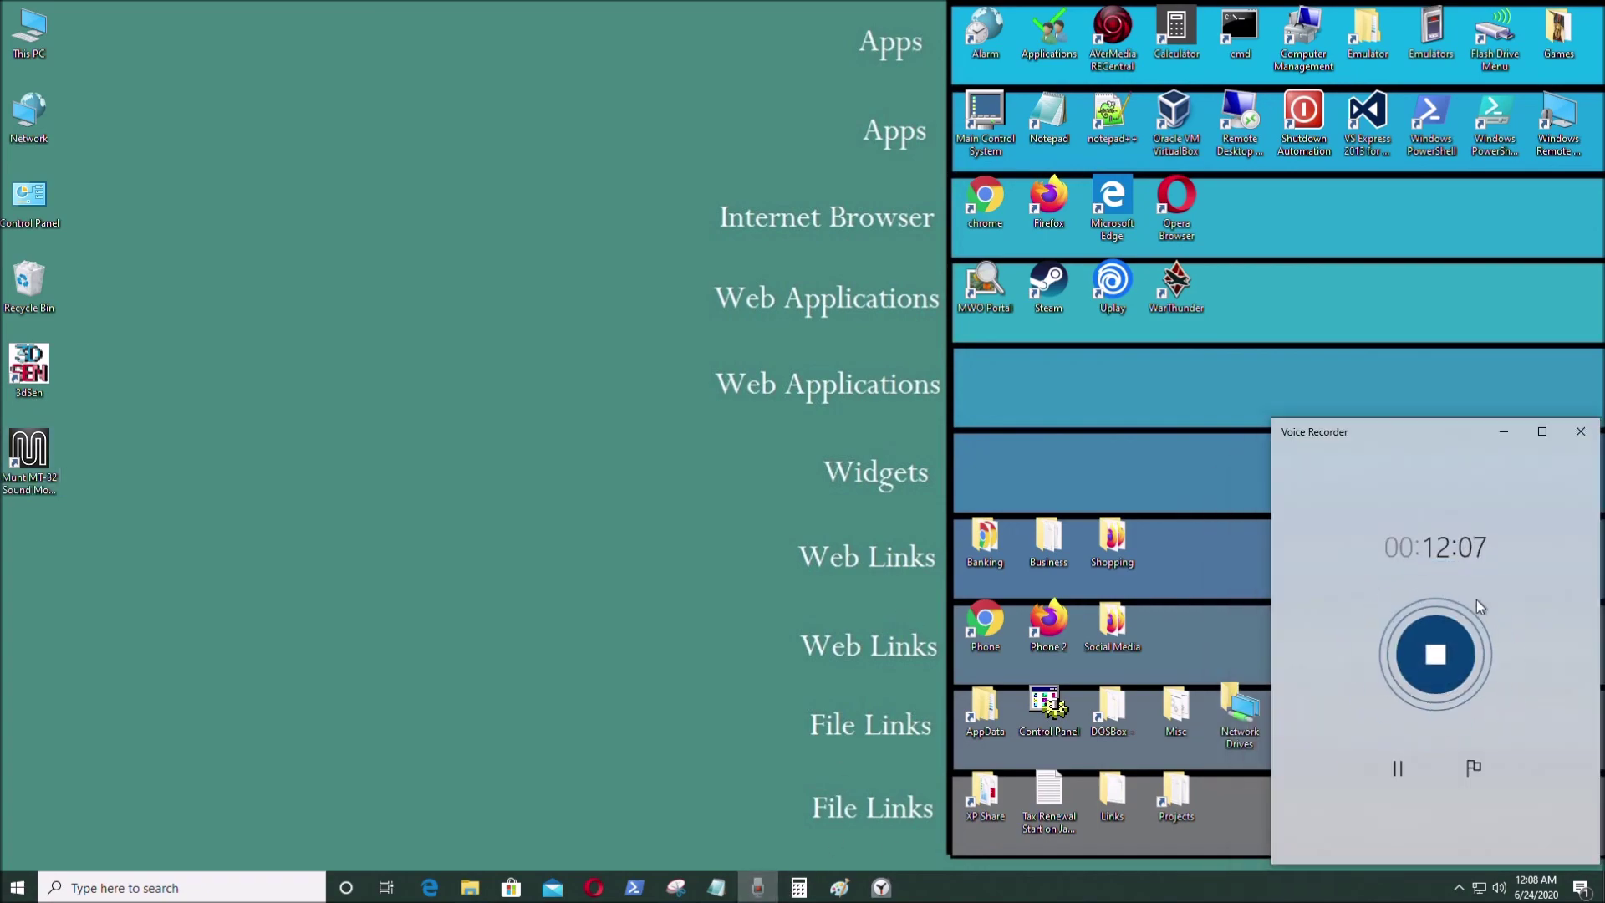